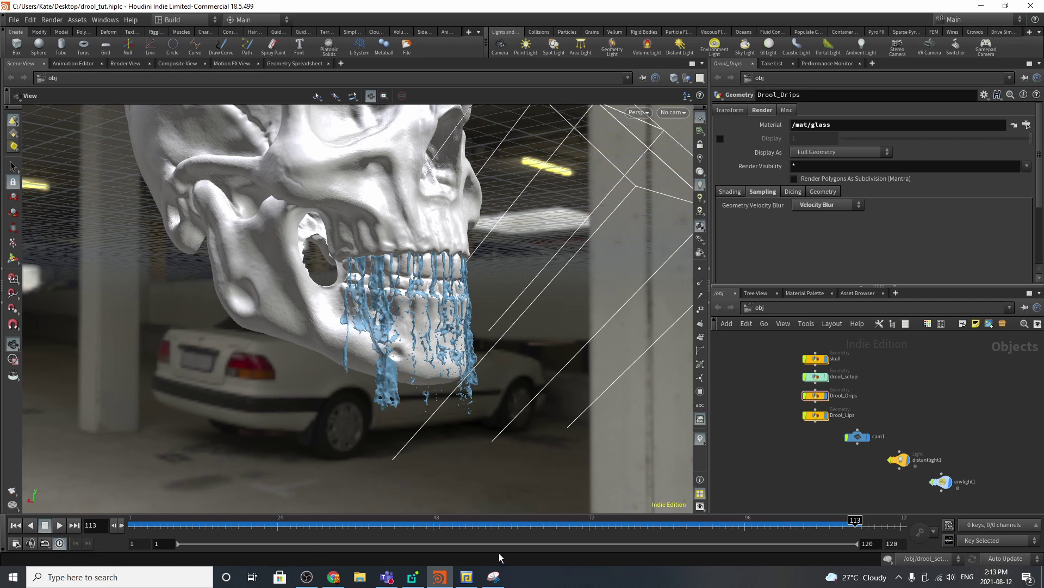
Scrub to frames 48, 41 and 79 to examine how the drool simulation runs down the skull's teeth and jaw
{"action": "left_click", "coordinate": [433, 527]}
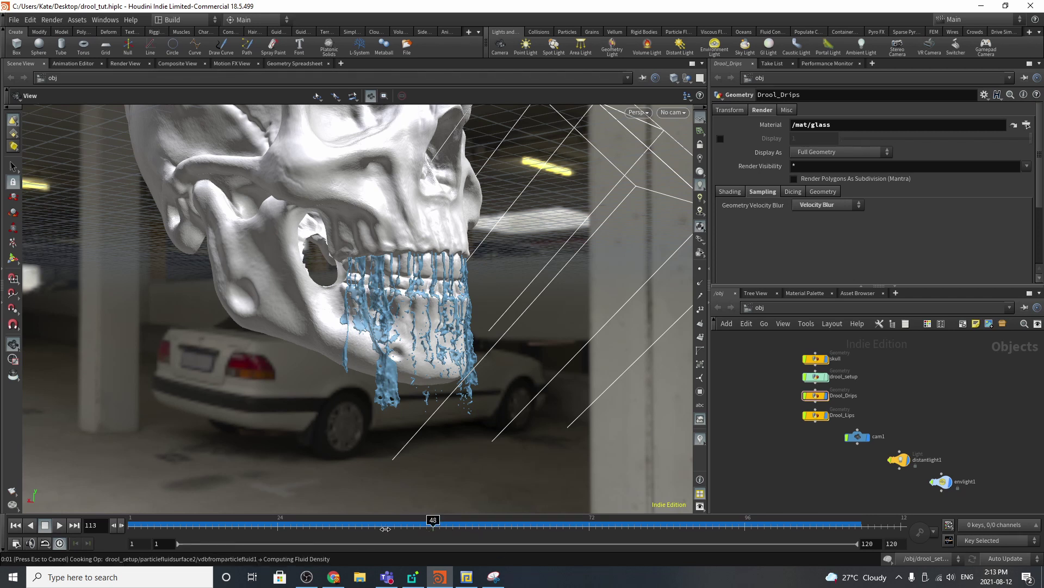
{"action": "left_click", "coordinate": [385, 526]}
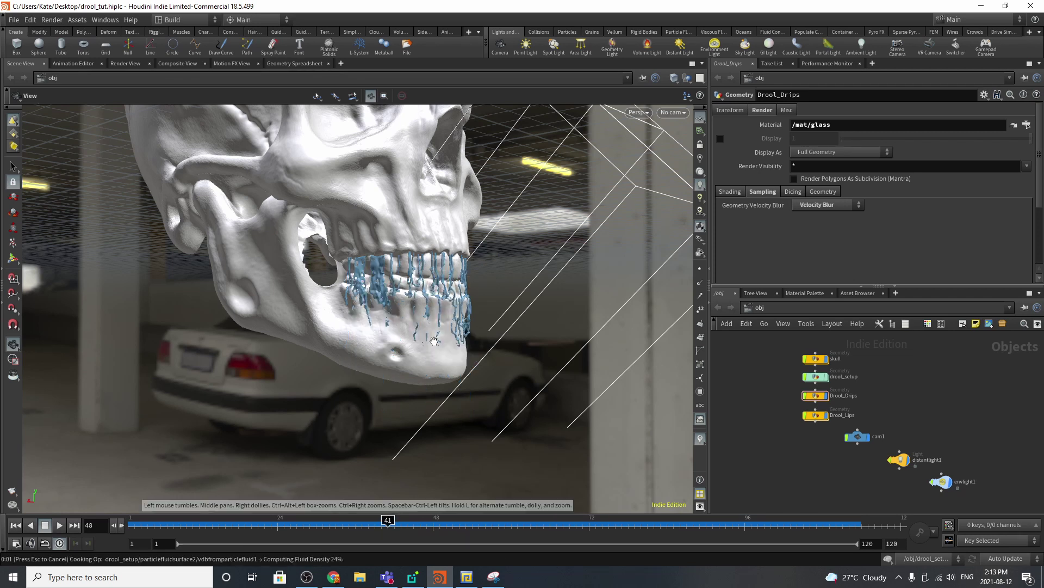
{"action": "left_click", "coordinate": [635, 526]}
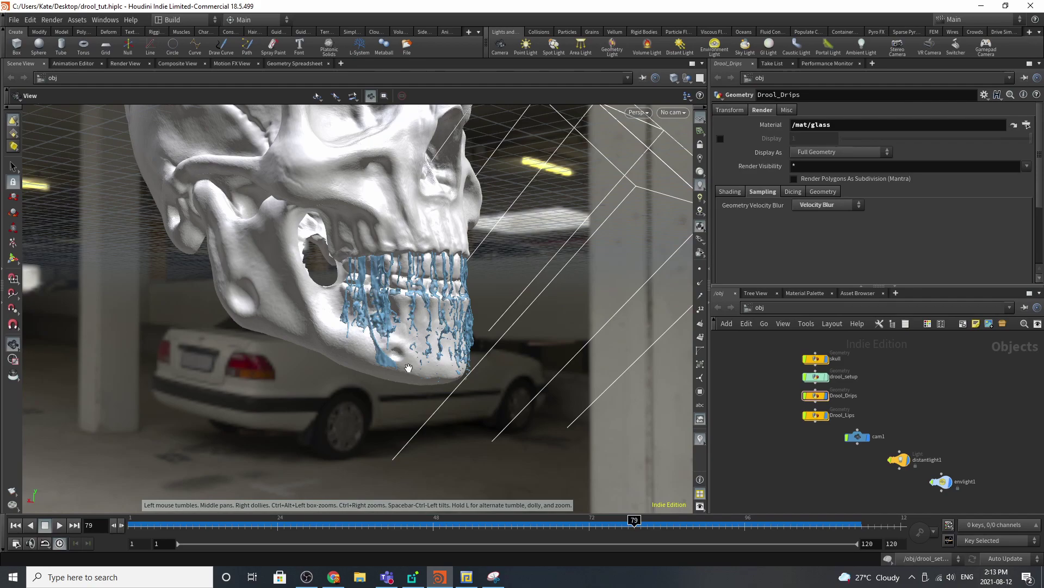
{"action": "left_click_drag", "start_coordinate": [442, 351], "coordinate": [454, 399]}
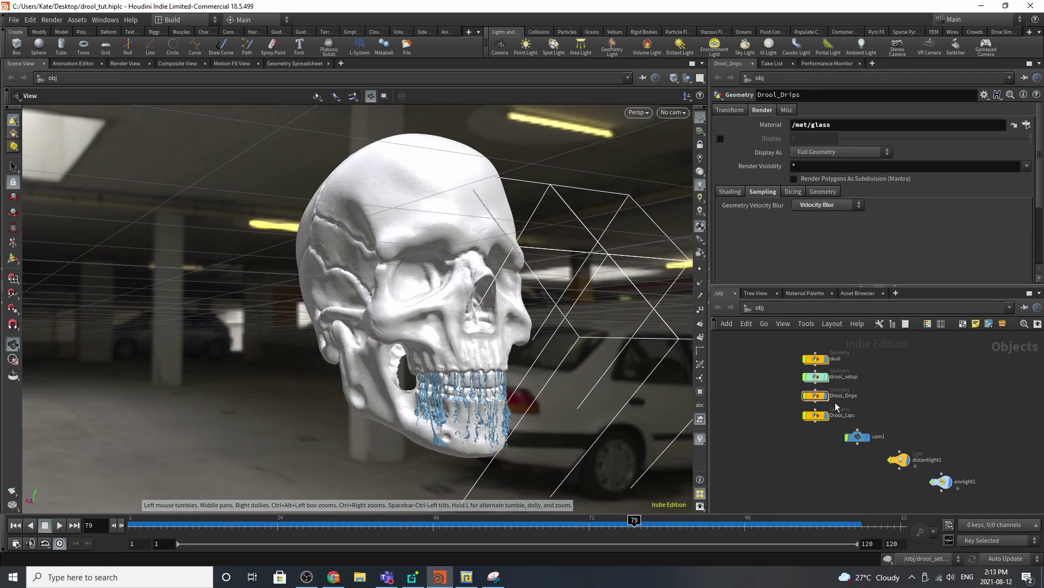
Hide the Drool_Lips and Drool_Drips objects so that only the skull is displayed
{"action": "scroll", "coordinate": [812, 380], "scroll_direction": "up", "scroll_amount": 4}
{"action": "scroll", "coordinate": [868, 452], "scroll_direction": "down", "scroll_amount": 2}
{"action": "scroll", "coordinate": [854, 451], "scroll_direction": "up", "scroll_amount": 1}
{"action": "left_click", "coordinate": [853, 452]}
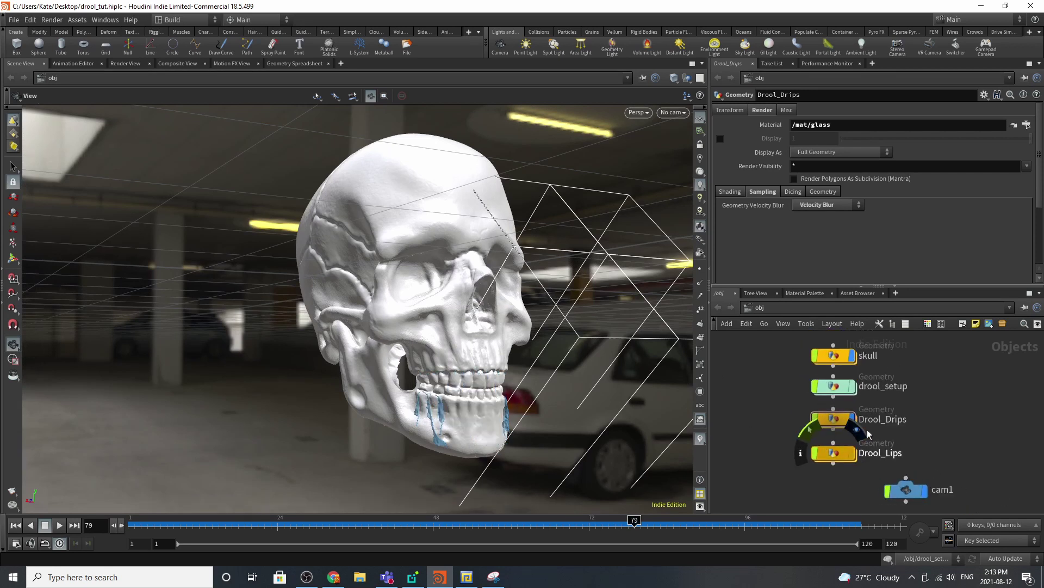
{"action": "left_click", "coordinate": [865, 432]}
{"action": "scroll", "coordinate": [870, 444], "scroll_direction": "down", "scroll_amount": 2}
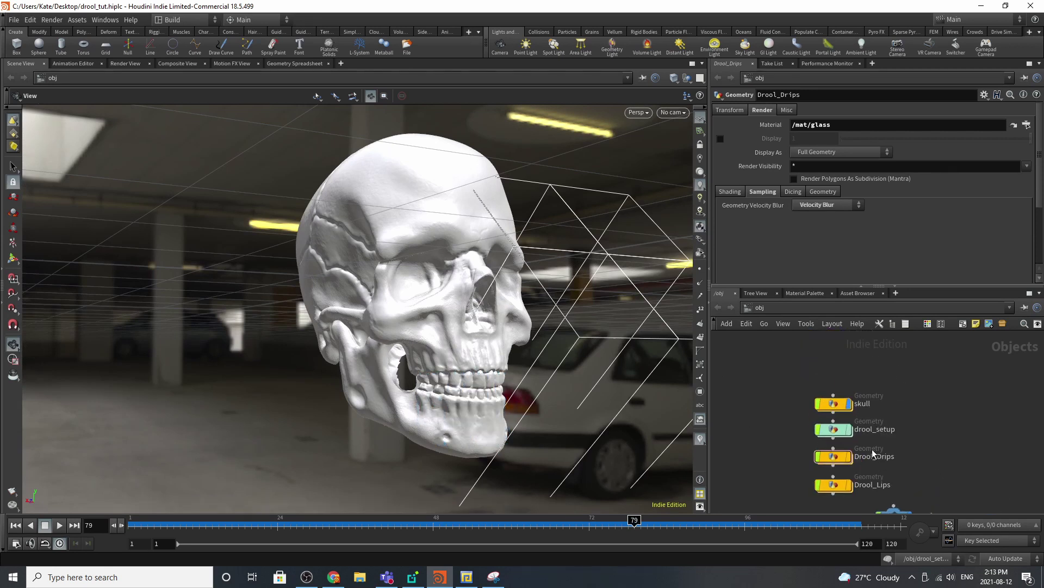
{"action": "scroll", "coordinate": [857, 413], "scroll_direction": "up", "scroll_amount": 3}
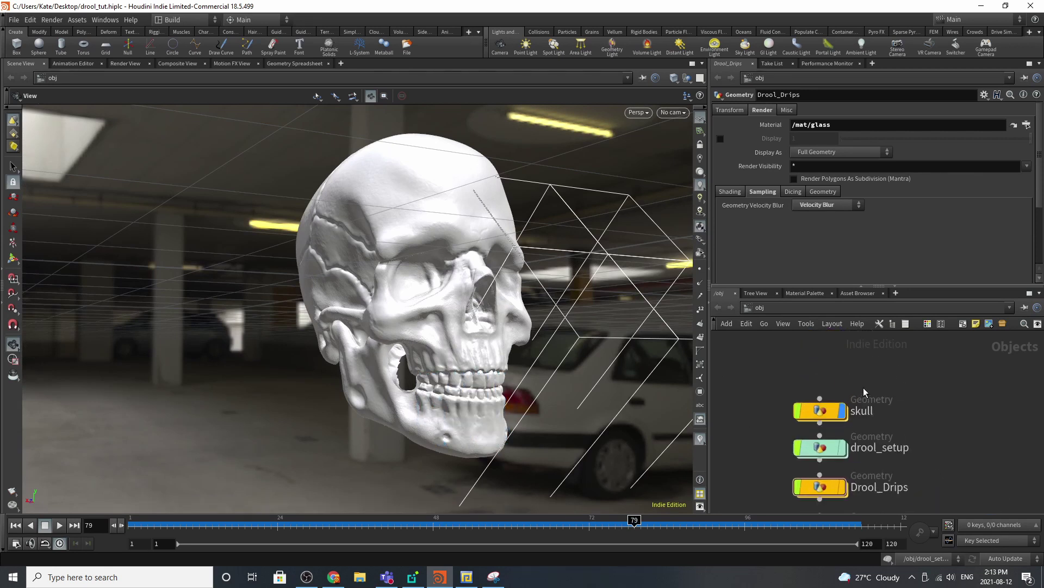
Open the skull object's network and inspect the skull.fbx File node and the Out_Skull null
{"action": "left_click", "coordinate": [813, 403]}
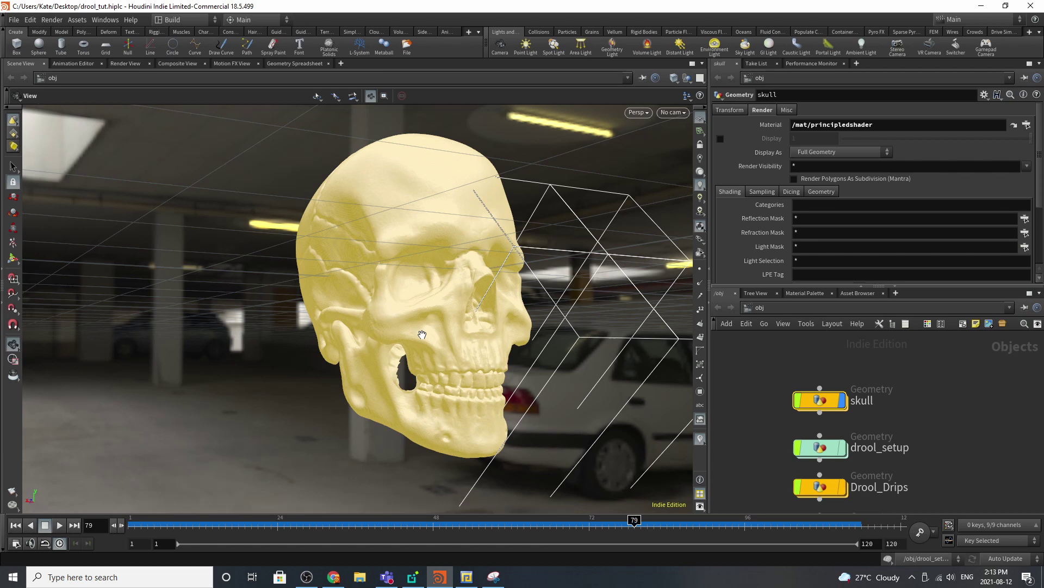
{"action": "double_click", "coordinate": [830, 405]}
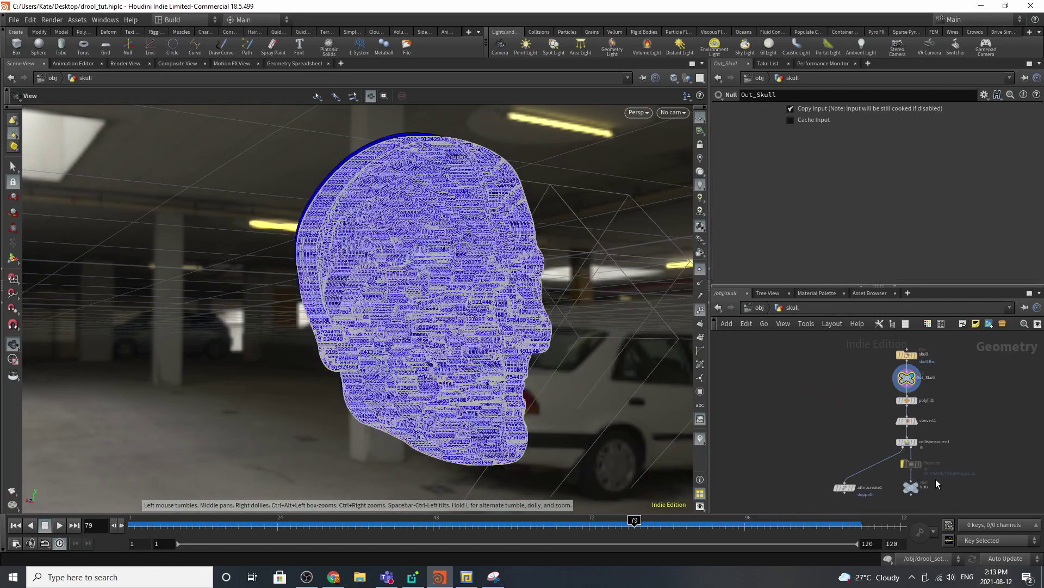
{"action": "scroll", "coordinate": [853, 387], "scroll_direction": "up", "scroll_amount": 5}
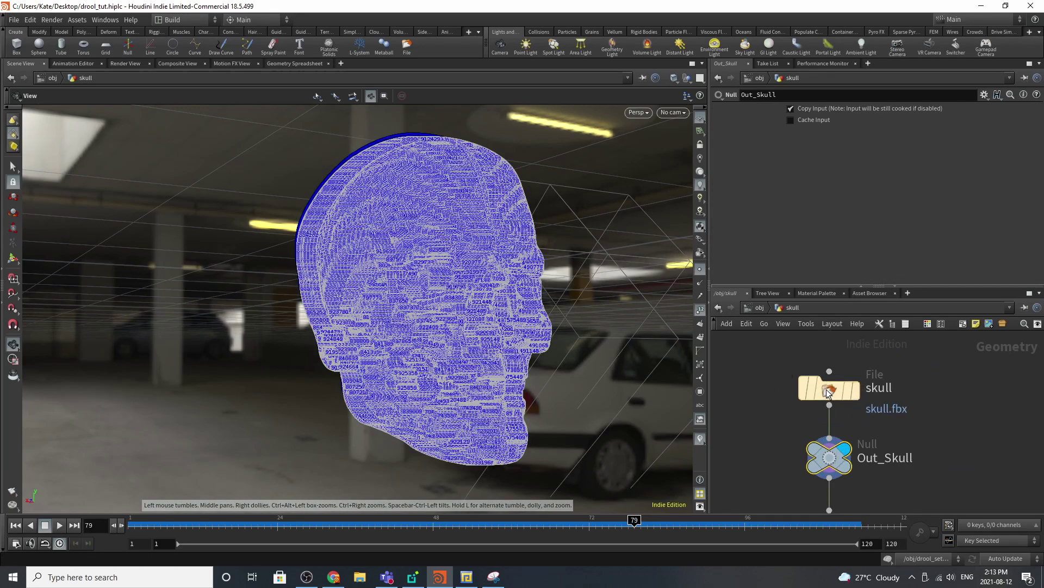
{"action": "left_click", "coordinate": [828, 390]}
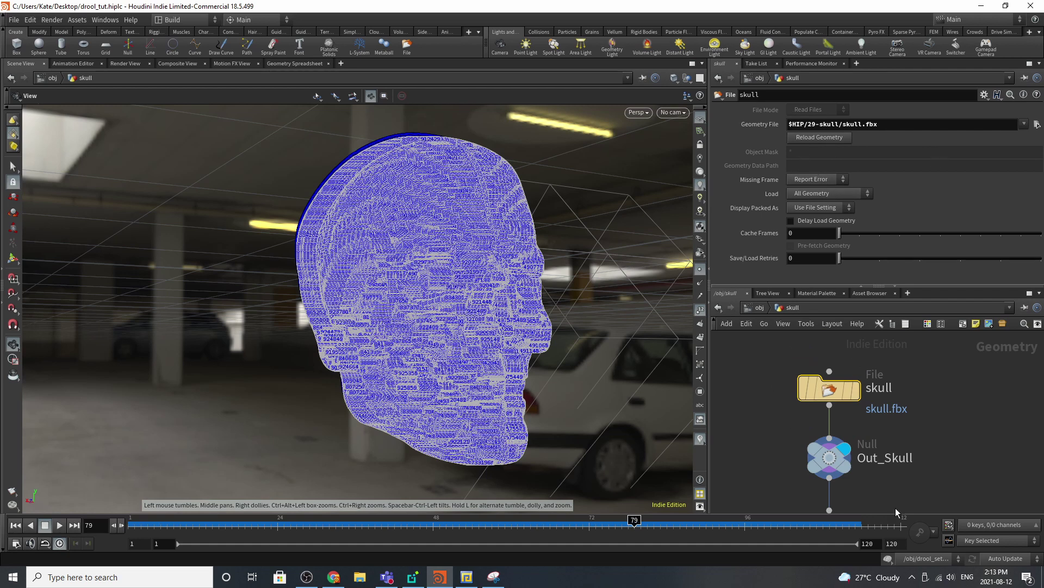
{"action": "left_click", "coordinate": [829, 457]}
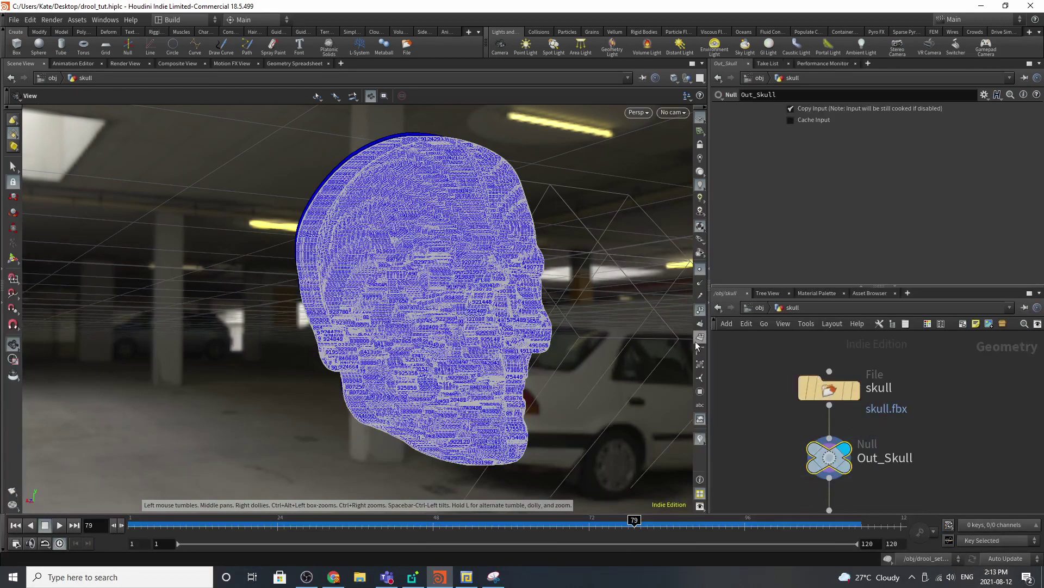
Turn off the point numbers and point markers in the viewport and switch the lighting to headlight only
{"action": "left_click", "coordinate": [699, 310]}
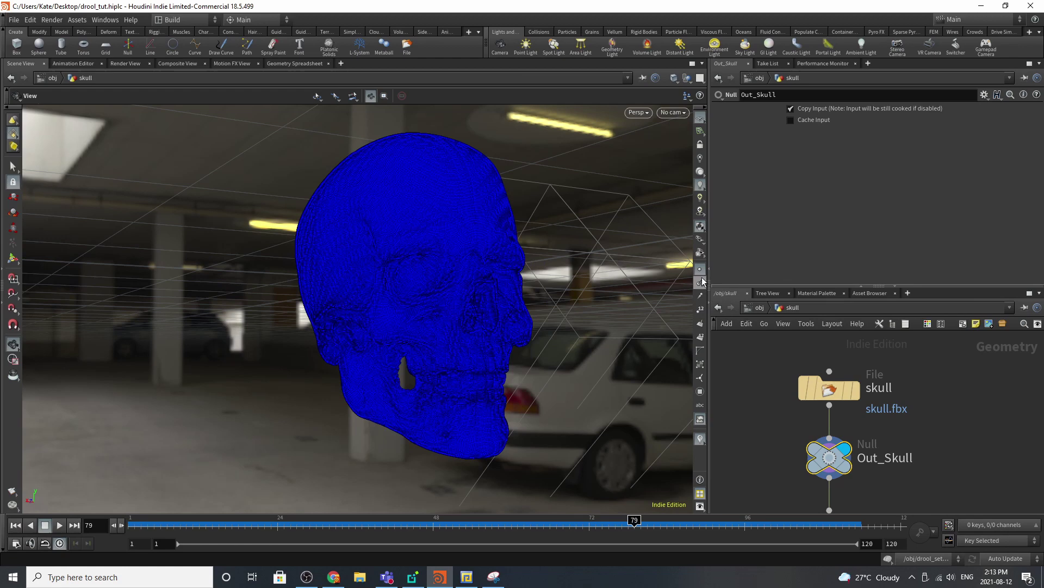
{"action": "left_click", "coordinate": [700, 268]}
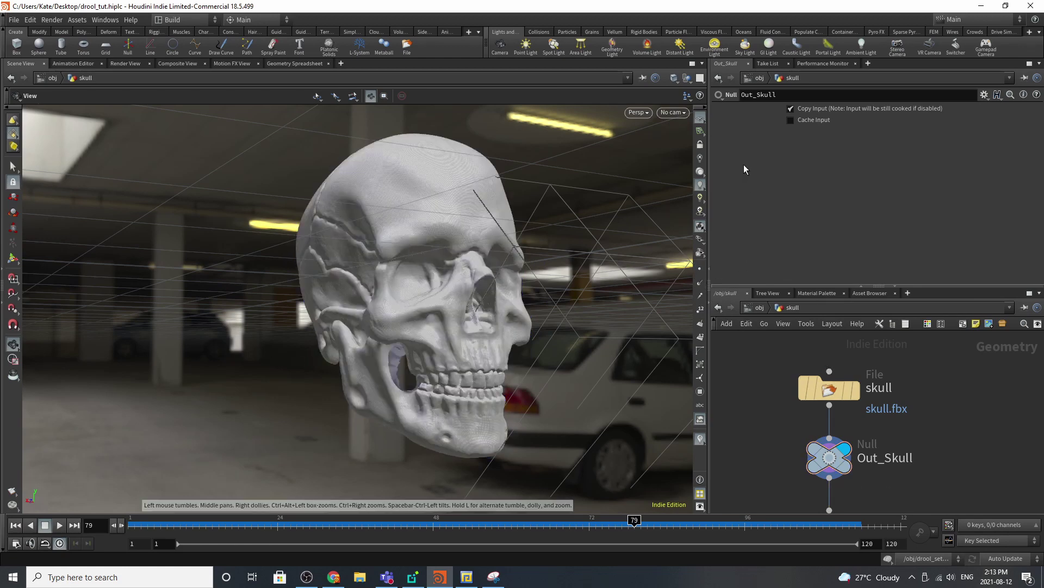
{"action": "left_click", "coordinate": [701, 172]}
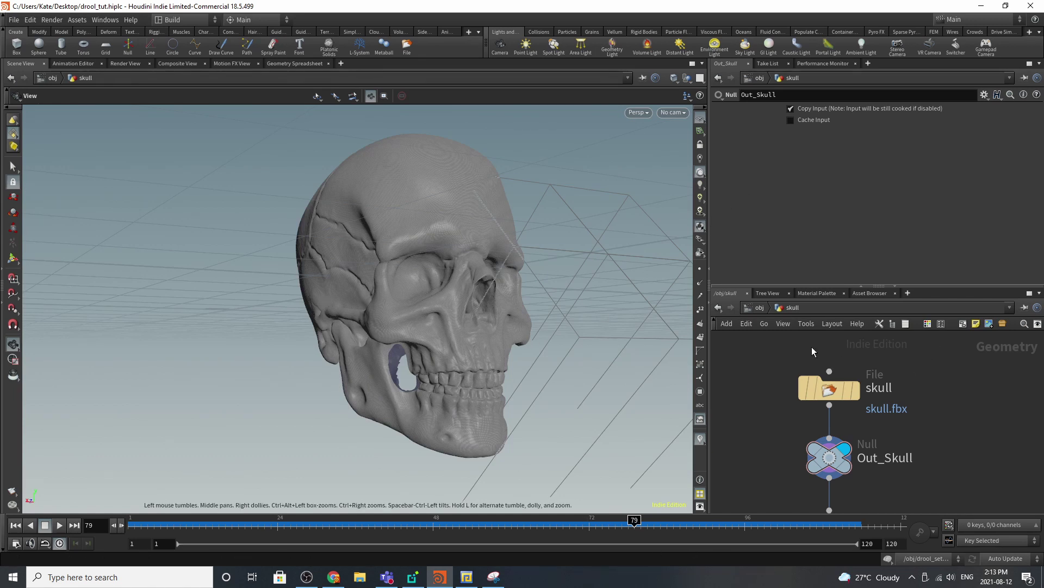
Display the polyfill1 node and insert it between the skull File node and Out_Skull
{"action": "scroll", "coordinate": [813, 357], "scroll_direction": "down", "scroll_amount": 5}
{"action": "scroll", "coordinate": [837, 468], "scroll_direction": "up", "scroll_amount": 2}
{"action": "left_click", "coordinate": [837, 406]}
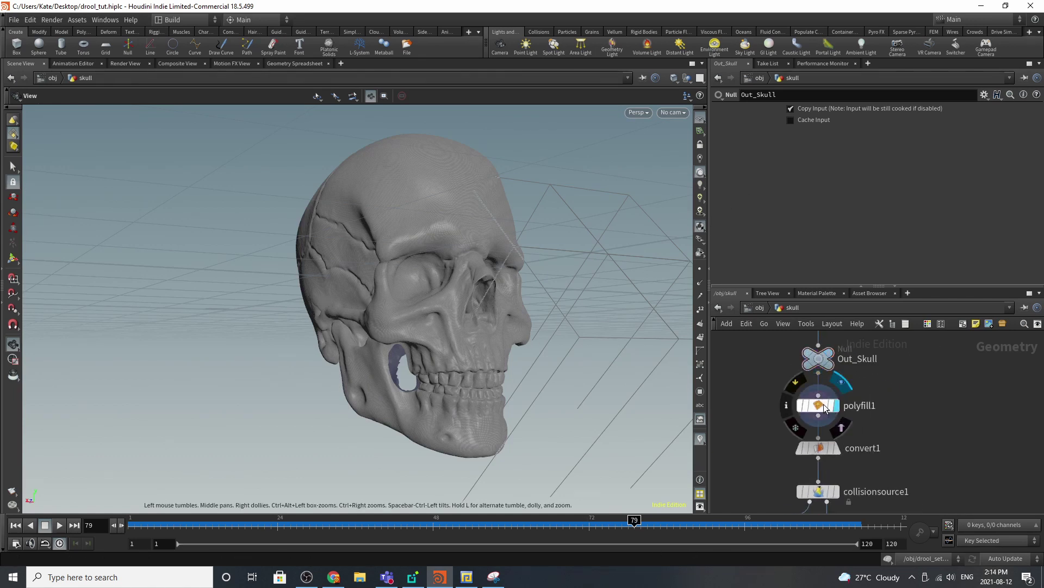
{"action": "left_click", "coordinate": [825, 408]}
{"action": "middle_click_drag", "start_coordinate": [816, 343], "coordinate": [815, 401]}
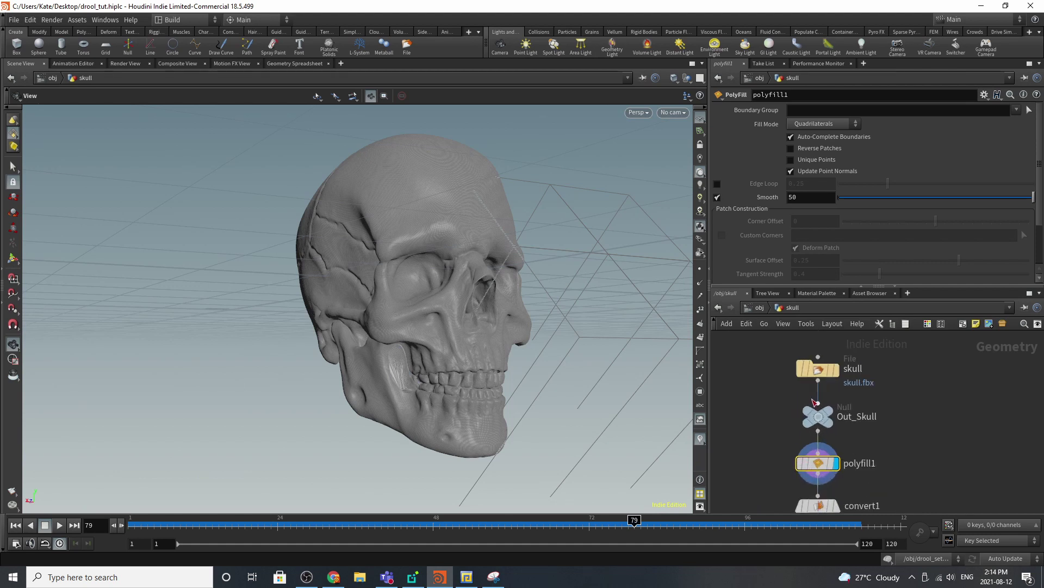
{"action": "left_click_drag", "start_coordinate": [817, 368], "coordinate": [818, 338]}
{"action": "left_click_drag", "start_coordinate": [818, 463], "coordinate": [816, 379]}
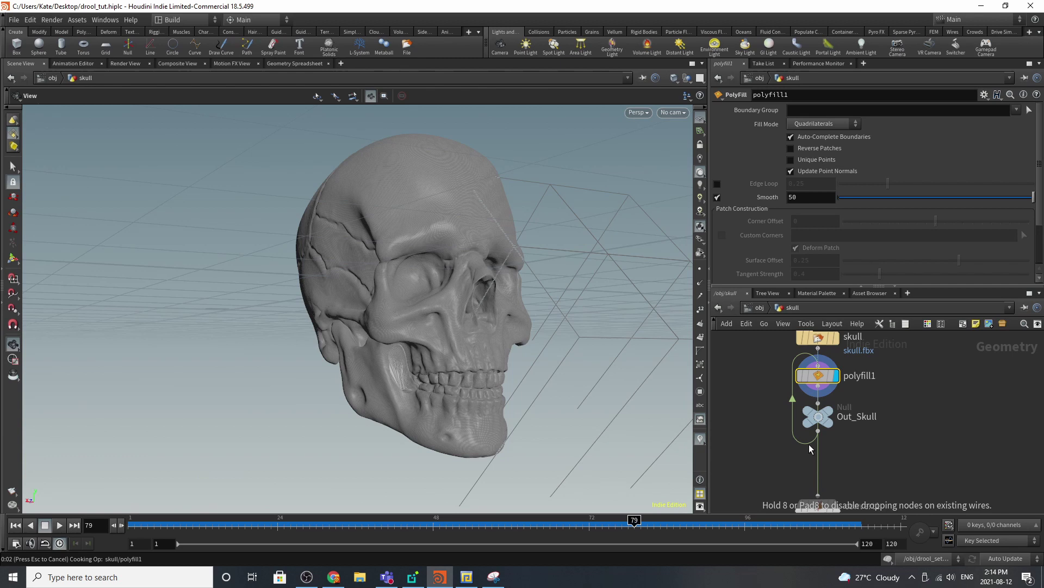
Insert convert1 between polyfill1 and Out_Skull, and set the display flag on Out_Skull
{"action": "middle_click_drag", "start_coordinate": [819, 442], "coordinate": [828, 396]}
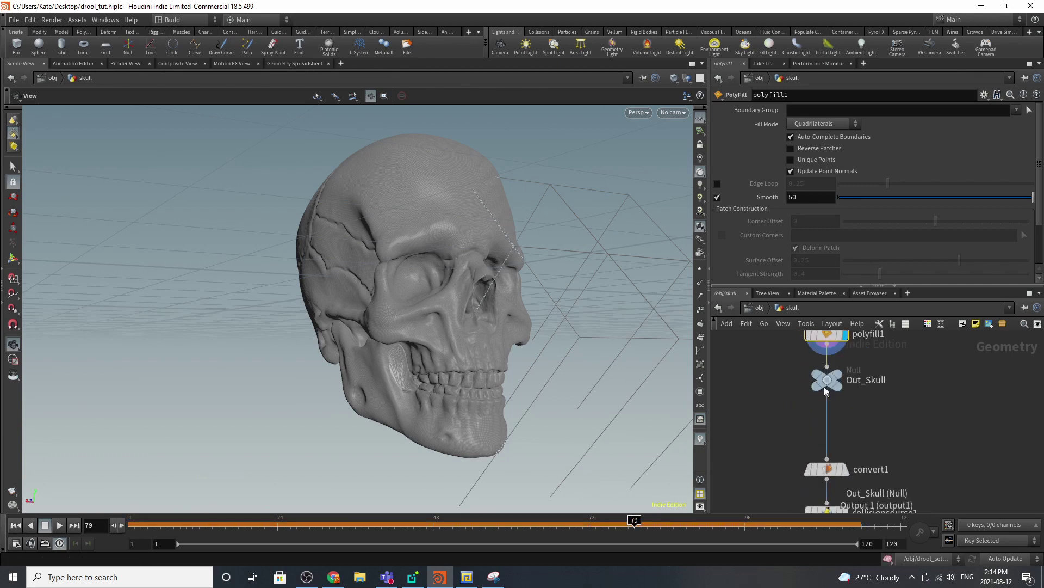
{"action": "left_click_drag", "start_coordinate": [827, 382], "coordinate": [827, 410]}
{"action": "left_click_drag", "start_coordinate": [833, 472], "coordinate": [833, 379]}
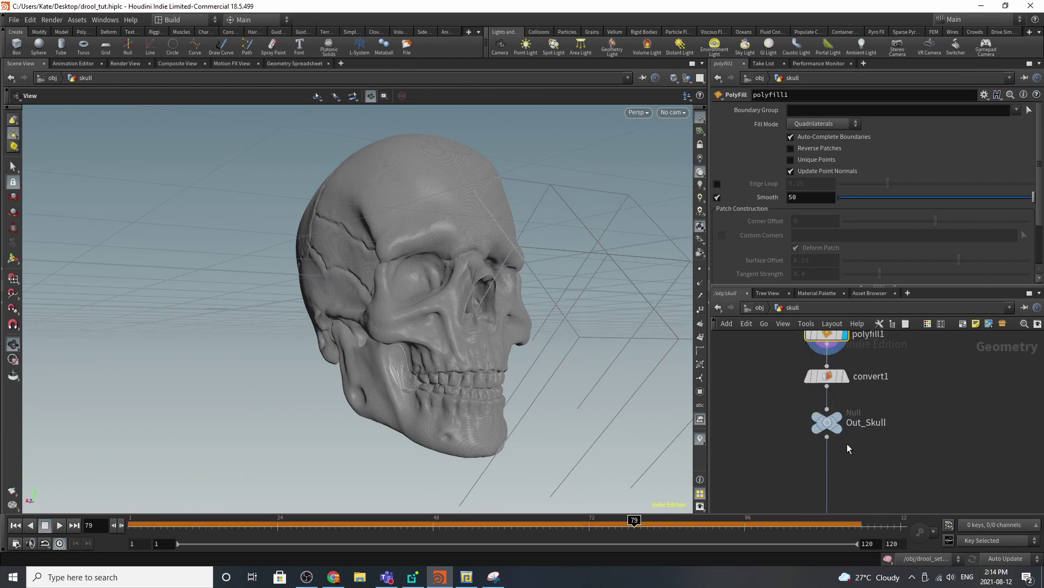
{"action": "left_click", "coordinate": [845, 374]}
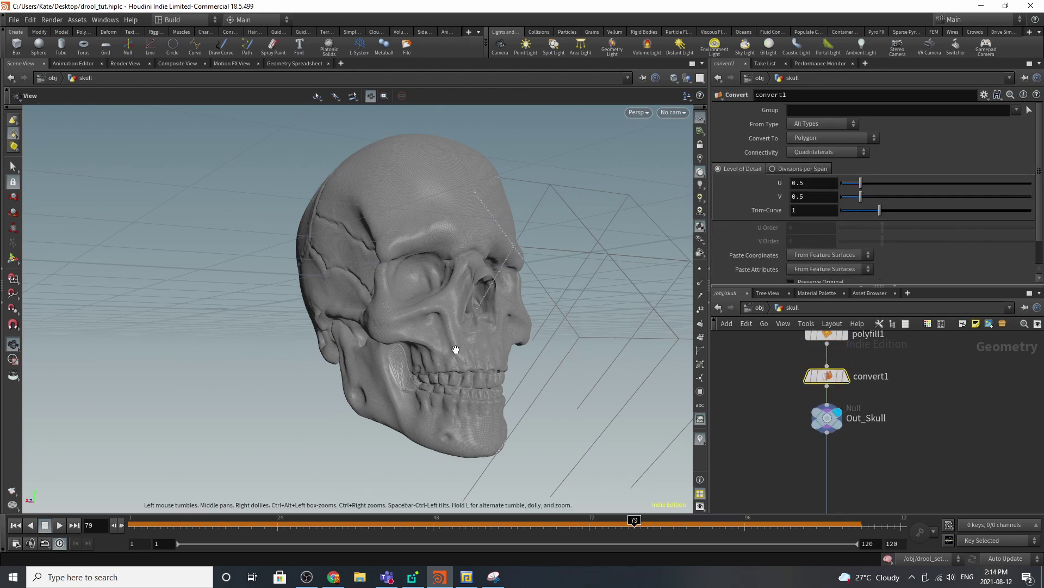
Examine the filled jaw openings on the skull and the collisionsource1 branch with its attribcreate1 and VDB nodes
{"action": "left_click_drag", "start_coordinate": [450, 345], "coordinate": [466, 333]}
{"action": "right_click_drag", "start_coordinate": [564, 266], "coordinate": [632, 217]}
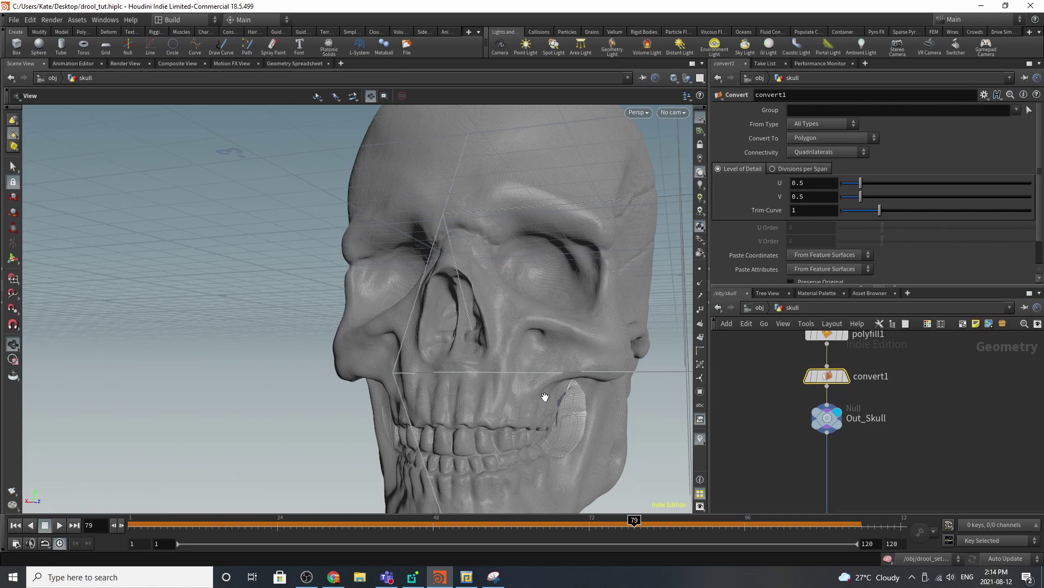
{"action": "scroll", "coordinate": [884, 402], "scroll_direction": "down", "scroll_amount": 4}
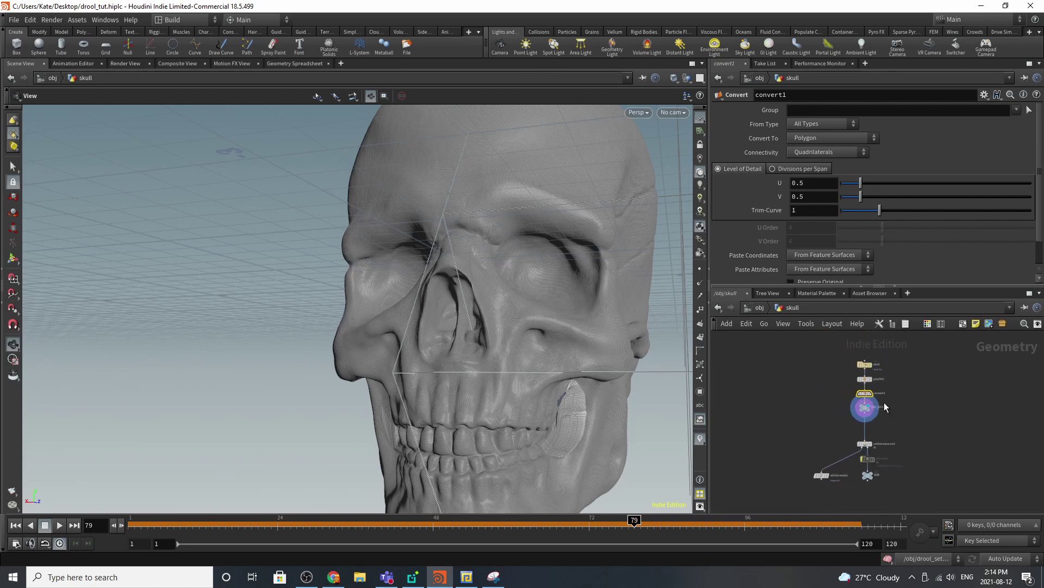
{"action": "scroll", "coordinate": [867, 467], "scroll_direction": "up", "scroll_amount": 2}
{"action": "left_click_drag", "start_coordinate": [762, 488], "coordinate": [849, 422]}
{"action": "left_click", "coordinate": [749, 343]}
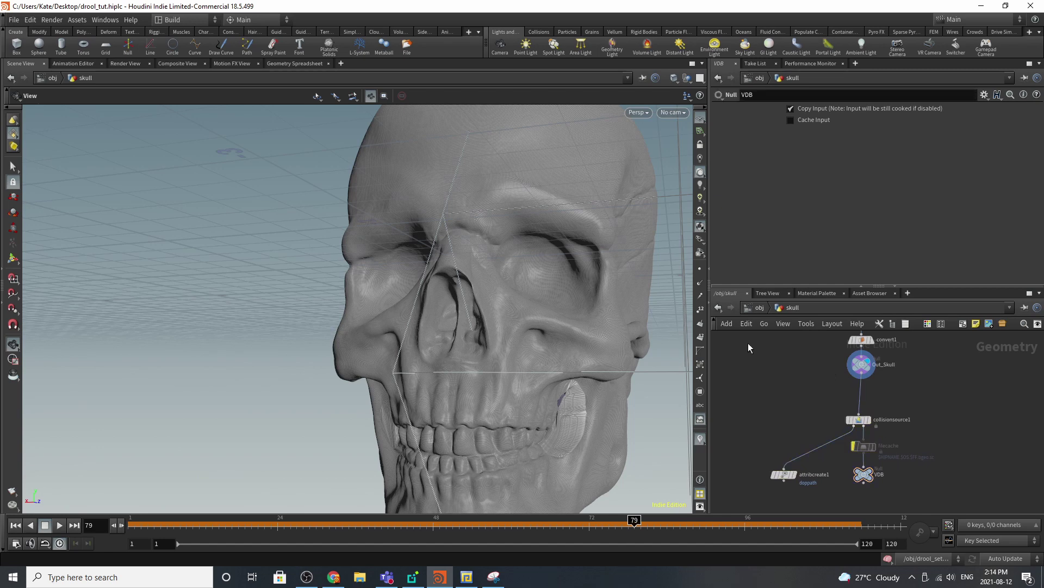
Return to the object level, rewind to frame 1, and preview Drool_Drips and Drool_Lips separately at frame 45, leaving both hidden
{"action": "left_click", "coordinate": [756, 307]}
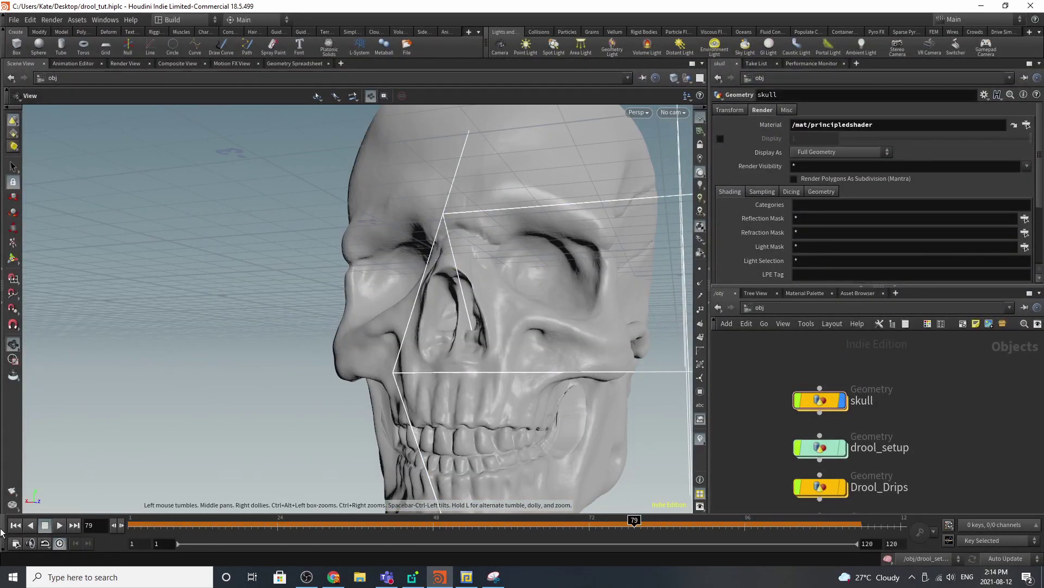
{"action": "left_click", "coordinate": [15, 525]}
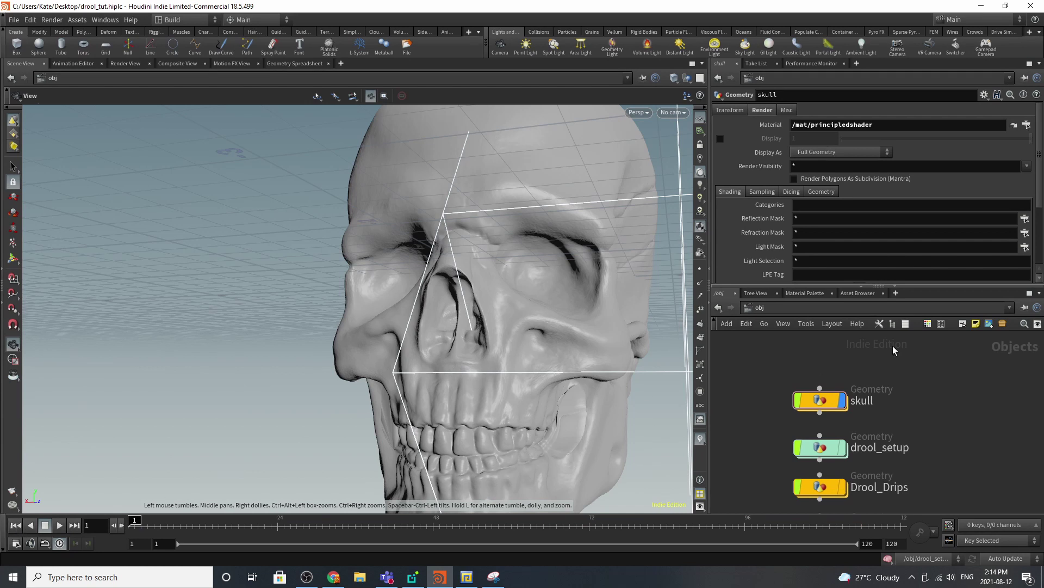
{"action": "scroll", "coordinate": [880, 372], "scroll_direction": "down", "scroll_amount": 2}
{"action": "scroll", "coordinate": [873, 487], "scroll_direction": "up", "scroll_amount": 3}
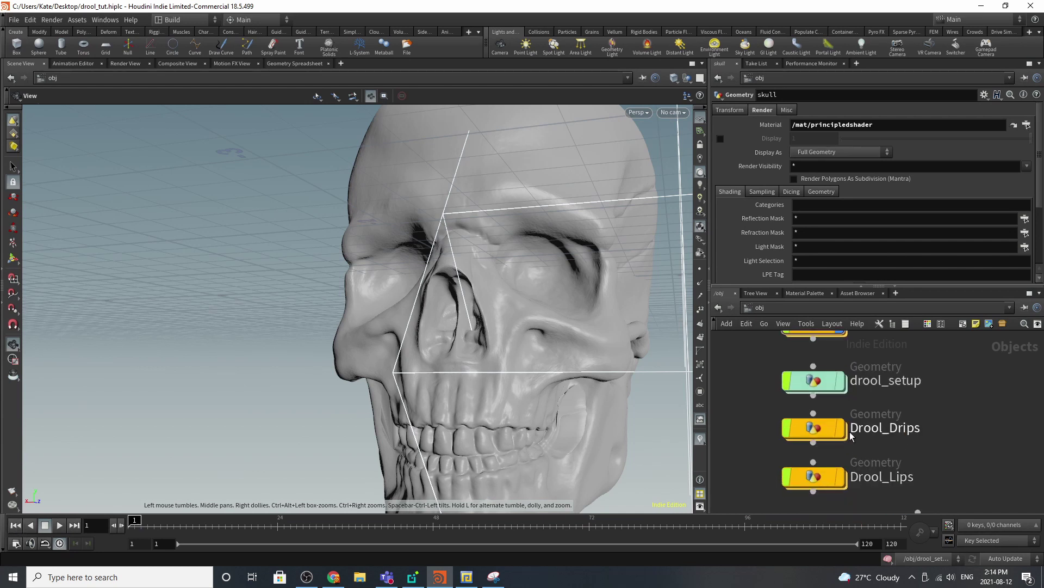
{"action": "mouse_move", "coordinate": [824, 442]}
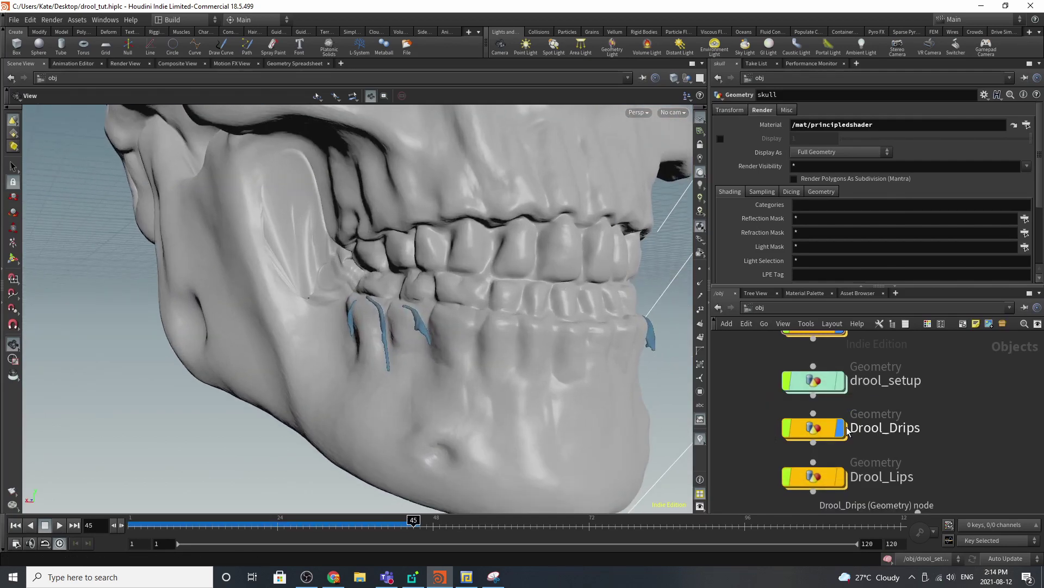
{"action": "left_click", "coordinate": [839, 428]}
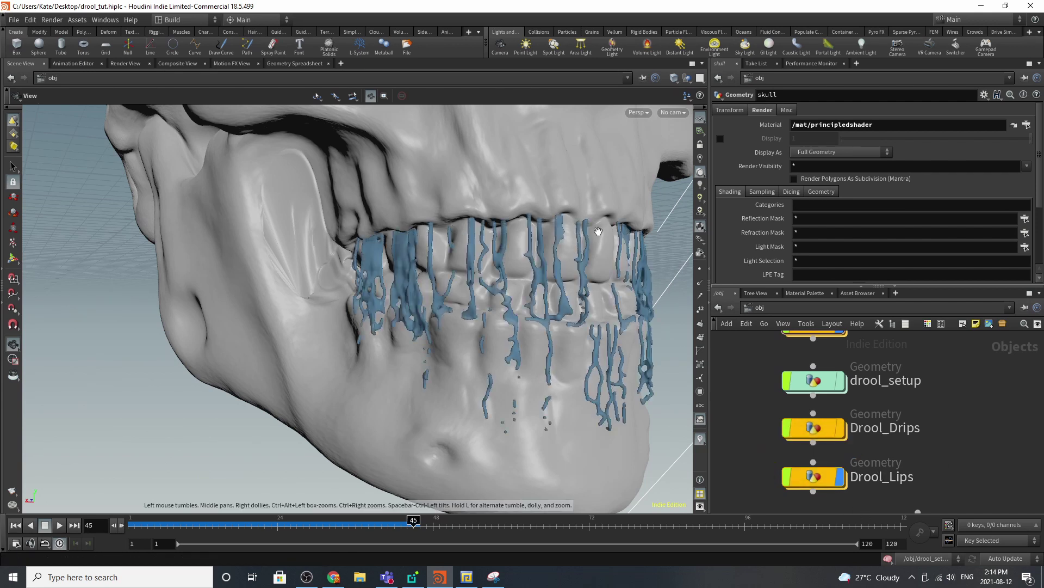
{"action": "left_click", "coordinate": [844, 476]}
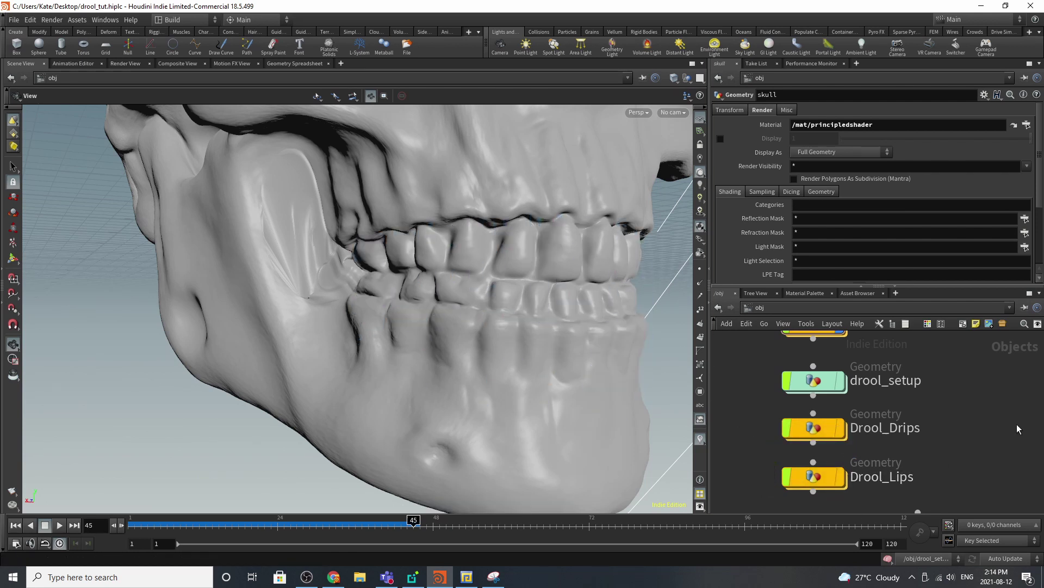
Open the drool_setup network and display the object_merge1 node that brings in /obj/skull/Out_Skull, with the whole skull front in view
{"action": "scroll", "coordinate": [767, 483], "scroll_direction": "down", "scroll_amount": 1}
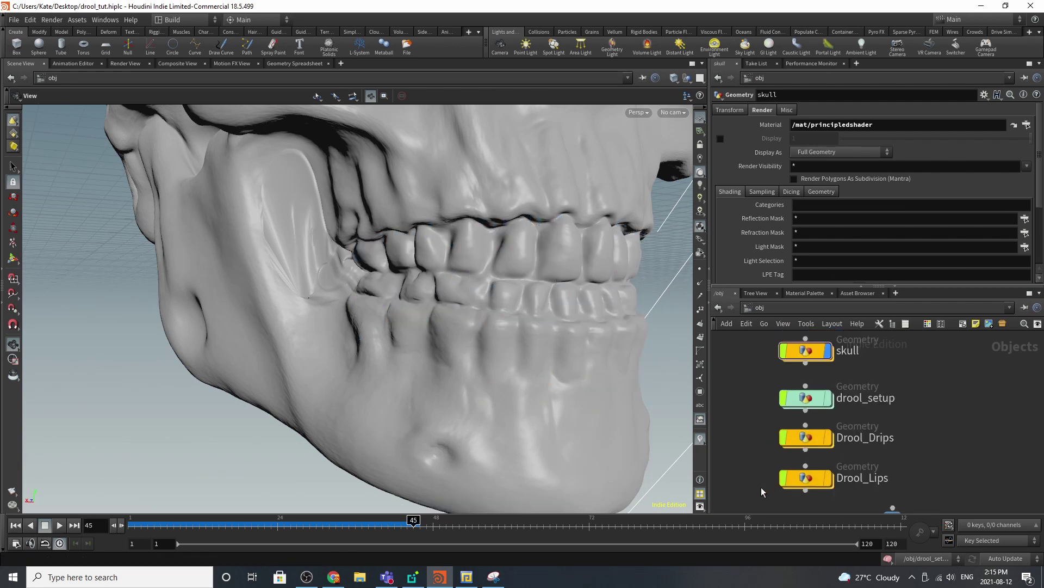
{"action": "double_click", "coordinate": [796, 395]}
{"action": "scroll", "coordinate": [833, 417], "scroll_direction": "up", "scroll_amount": 6}
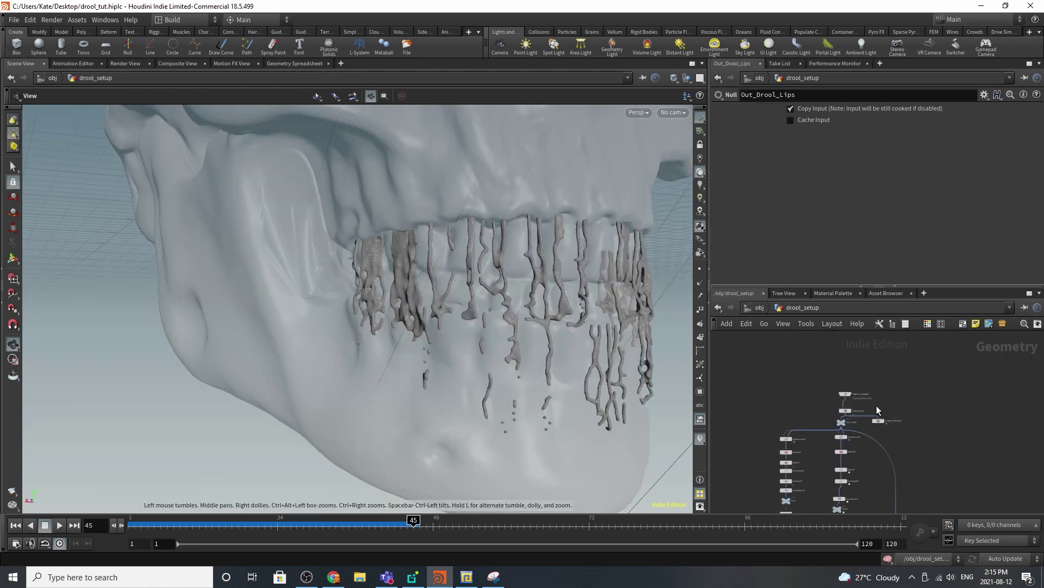
{"action": "scroll", "coordinate": [792, 453], "scroll_direction": "up", "scroll_amount": 1}
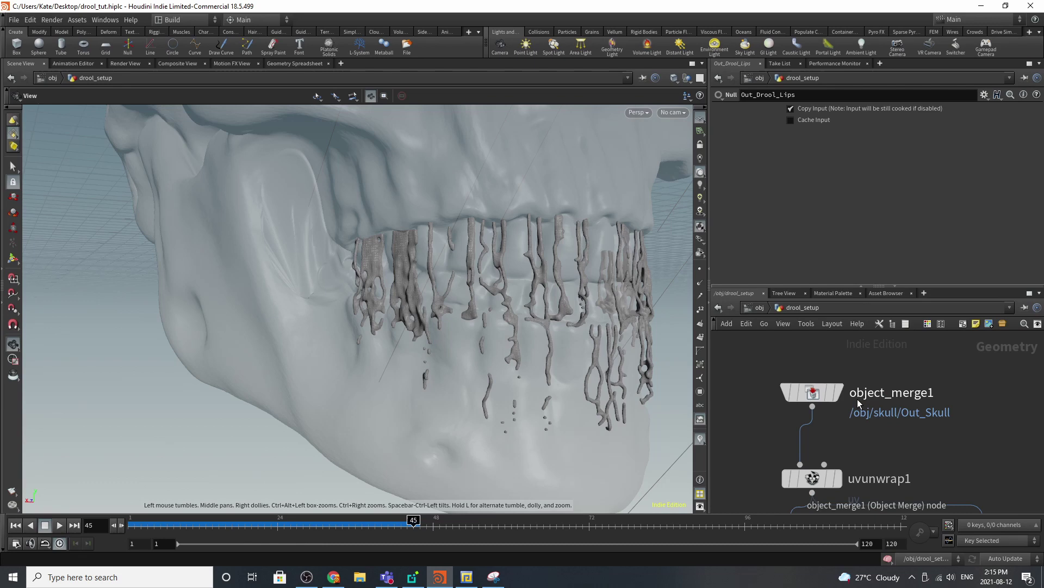
{"action": "left_click", "coordinate": [833, 395]}
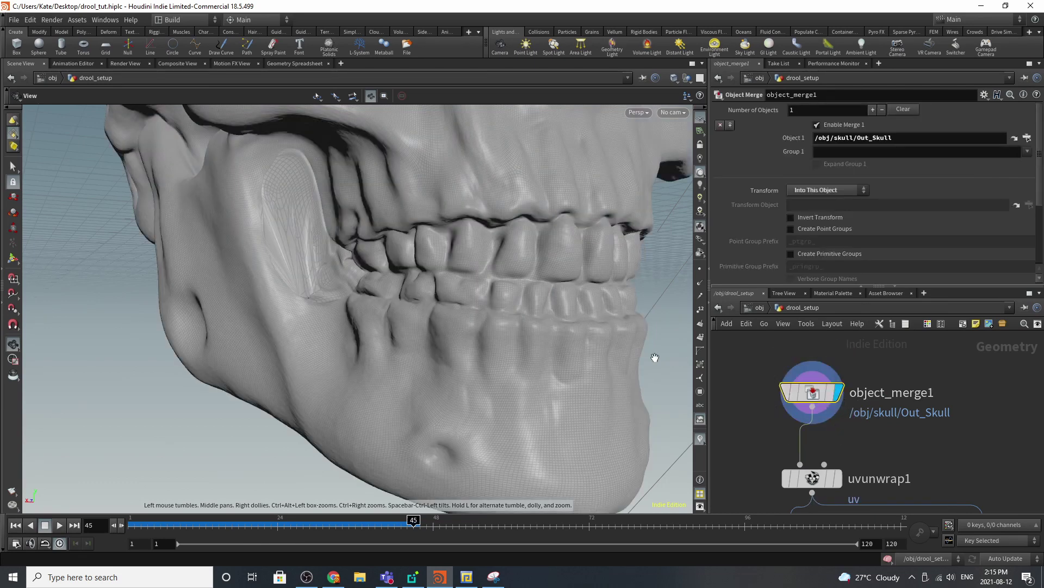
{"action": "right_click_drag", "start_coordinate": [507, 311], "coordinate": [207, 370]}
{"action": "middle_click_drag", "start_coordinate": [565, 199], "coordinate": [523, 338]}
{"action": "left_click_drag", "start_coordinate": [523, 338], "coordinate": [550, 305]}
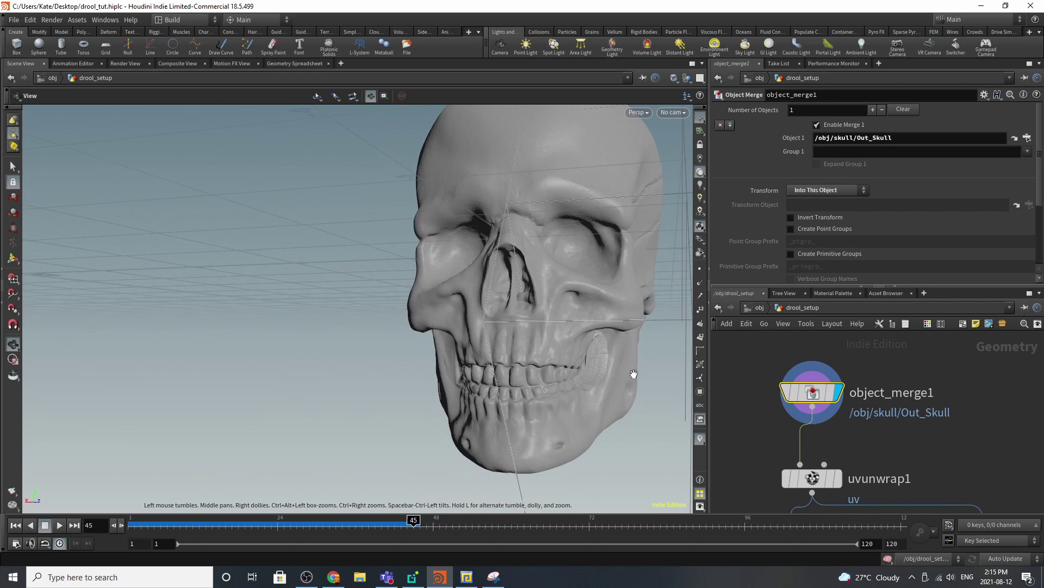
Select and display the uvunwrap1 node below object_merge1 in the drool_setup network
{"action": "middle_click_drag", "start_coordinate": [848, 510], "coordinate": [839, 482]}
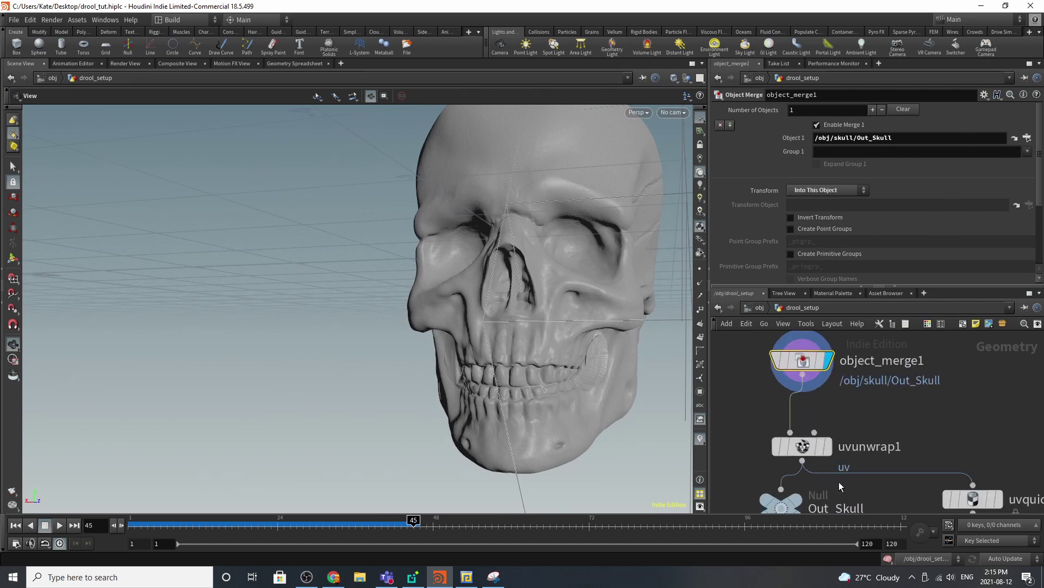
{"action": "scroll", "coordinate": [839, 482], "scroll_direction": "up", "scroll_amount": 2}
{"action": "left_click", "coordinate": [824, 439]}
{"action": "left_click", "coordinate": [799, 444]}
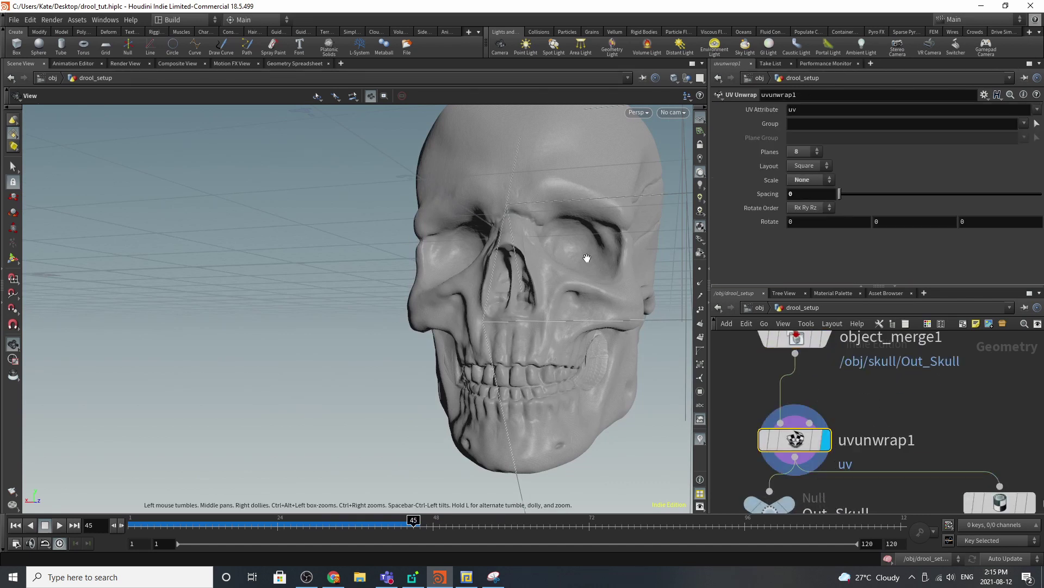
Display the uvquickshade1 node and examine the UV checker texture around the skull's cheek, teeth and face
{"action": "middle_click_drag", "start_coordinate": [916, 464], "coordinate": [889, 416]}
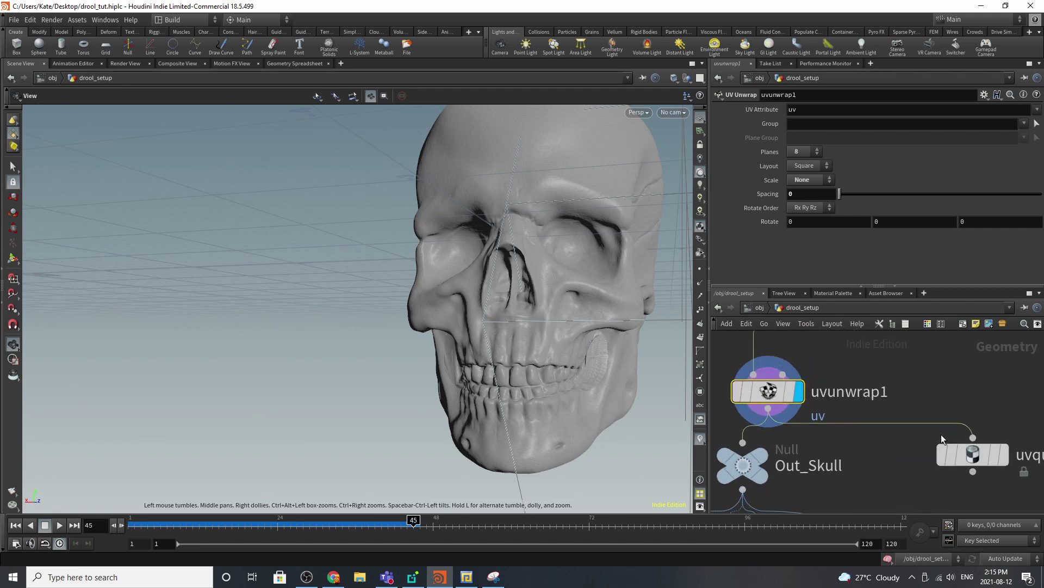
{"action": "scroll", "coordinate": [980, 452], "scroll_direction": "down", "scroll_amount": 3}
{"action": "scroll", "coordinate": [945, 462], "scroll_direction": "up", "scroll_amount": 1}
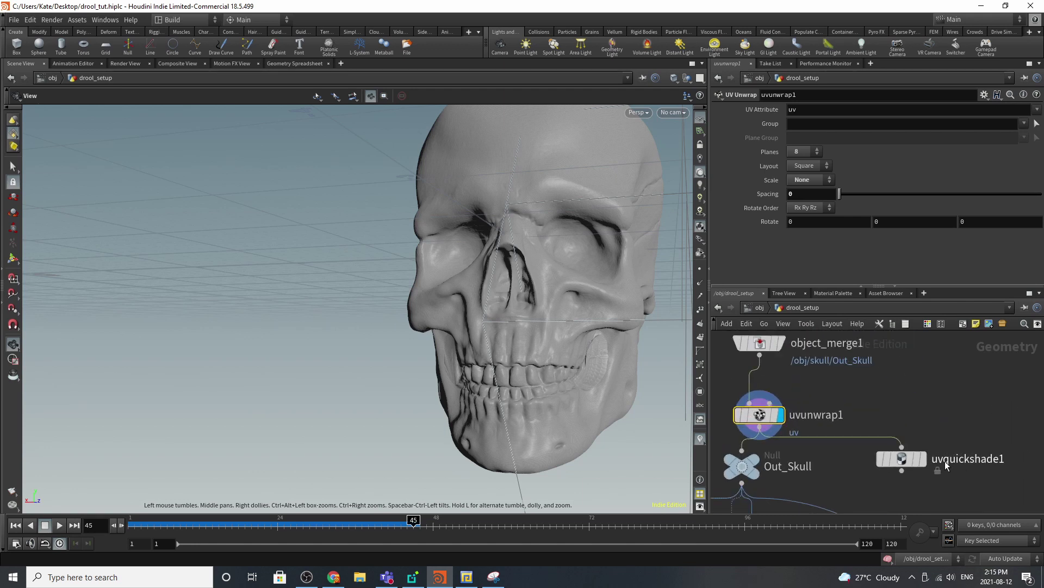
{"action": "left_click", "coordinate": [922, 458]}
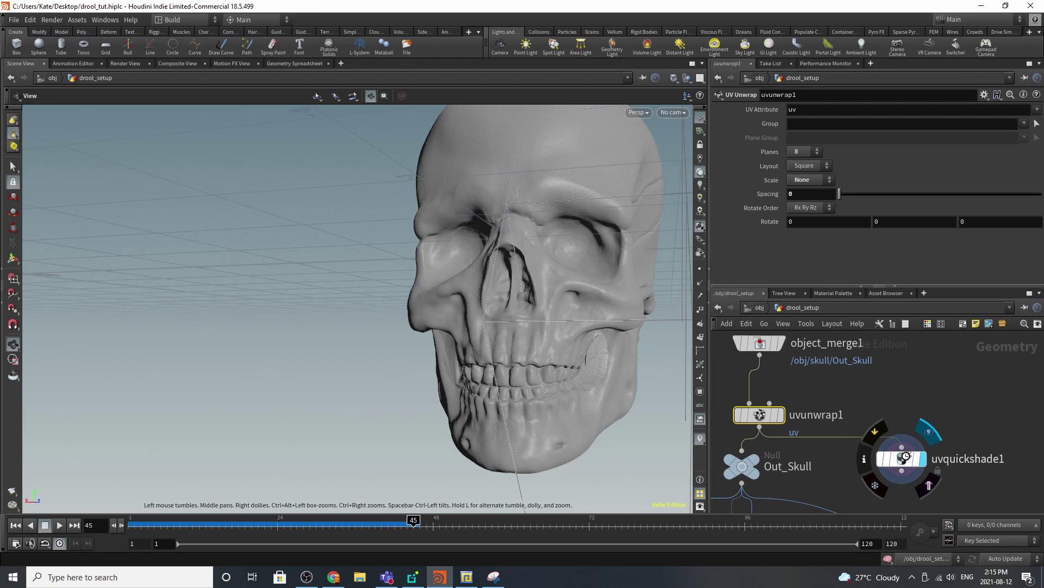
{"action": "left_click", "coordinate": [907, 459]}
{"action": "left_click_drag", "start_coordinate": [480, 340], "coordinate": [518, 349]}
{"action": "right_click_drag", "start_coordinate": [517, 350], "coordinate": [791, 273]}
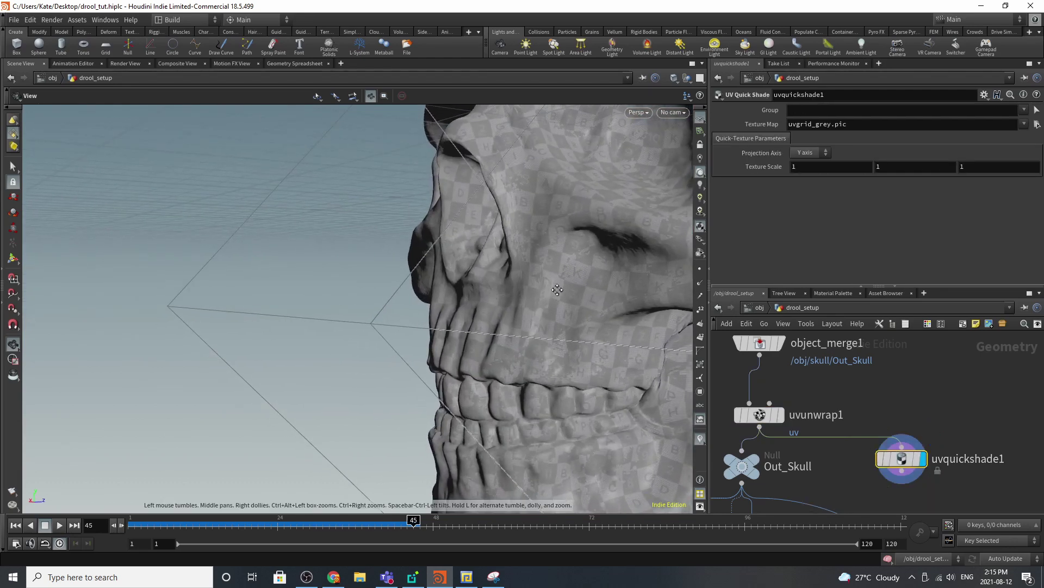
{"action": "middle_click_drag", "start_coordinate": [557, 290], "coordinate": [504, 289]}
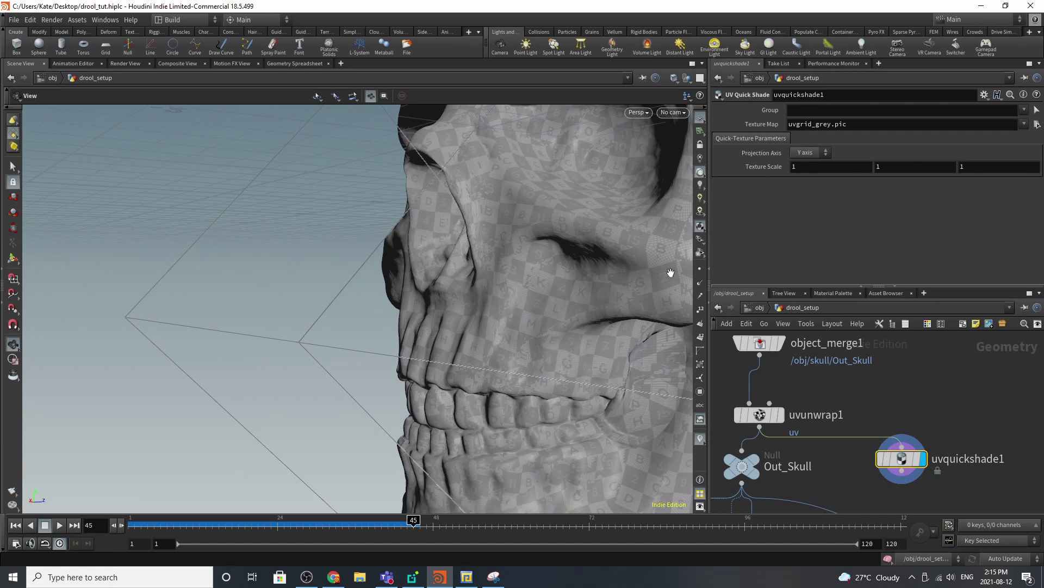
{"action": "mouse_move", "coordinate": [475, 310]}
{"action": "left_mouse_down"}
{"action": "mouse_move", "coordinate": [306, 339]}
{"action": "mouse_move", "coordinate": [473, 319]}
{"action": "mouse_move", "coordinate": [524, 249]}
{"action": "mouse_move", "coordinate": [494, 310]}
{"action": "mouse_move", "coordinate": [478, 305]}
{"action": "left_mouse_up"}
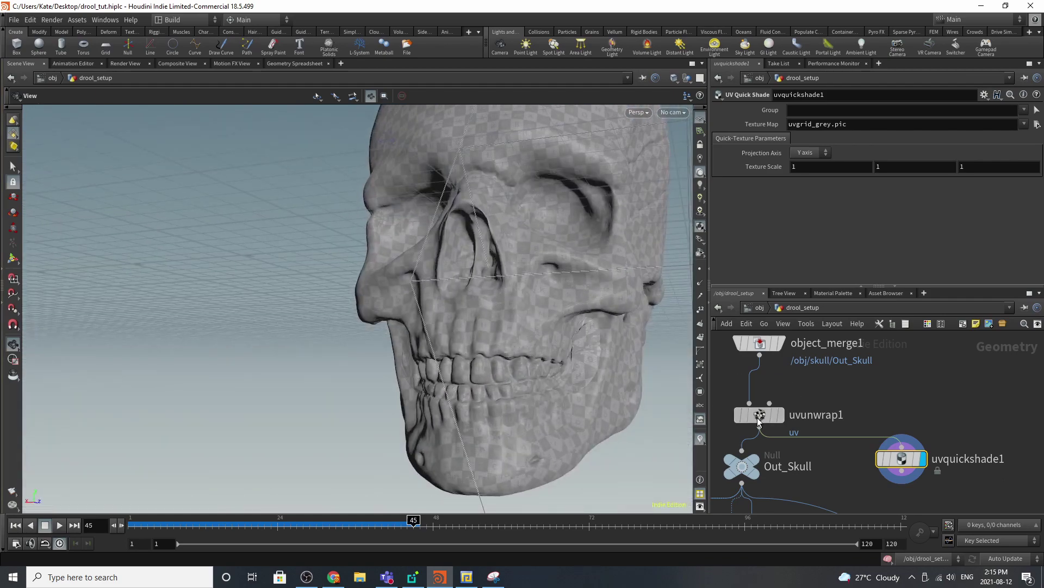
Review the uvunwrap1 parameters and set the display flag on the Out_Skull null
{"action": "left_click", "coordinate": [759, 416]}
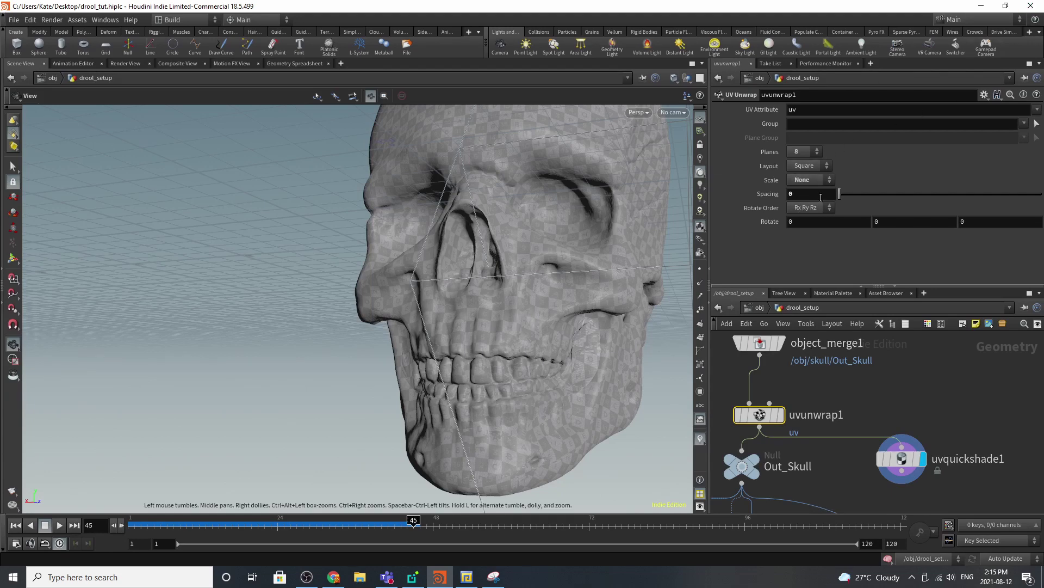
{"action": "scroll", "coordinate": [837, 393], "scroll_direction": "down", "scroll_amount": 3}
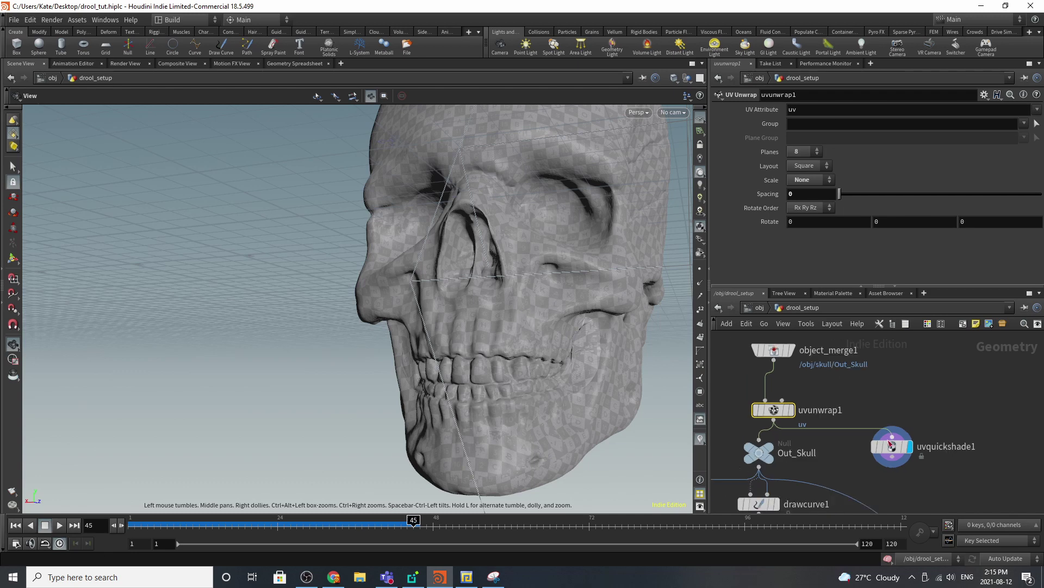
{"action": "scroll", "coordinate": [781, 438], "scroll_direction": "up", "scroll_amount": 3}
{"action": "left_click", "coordinate": [820, 417]}
{"action": "left_click", "coordinate": [794, 453]}
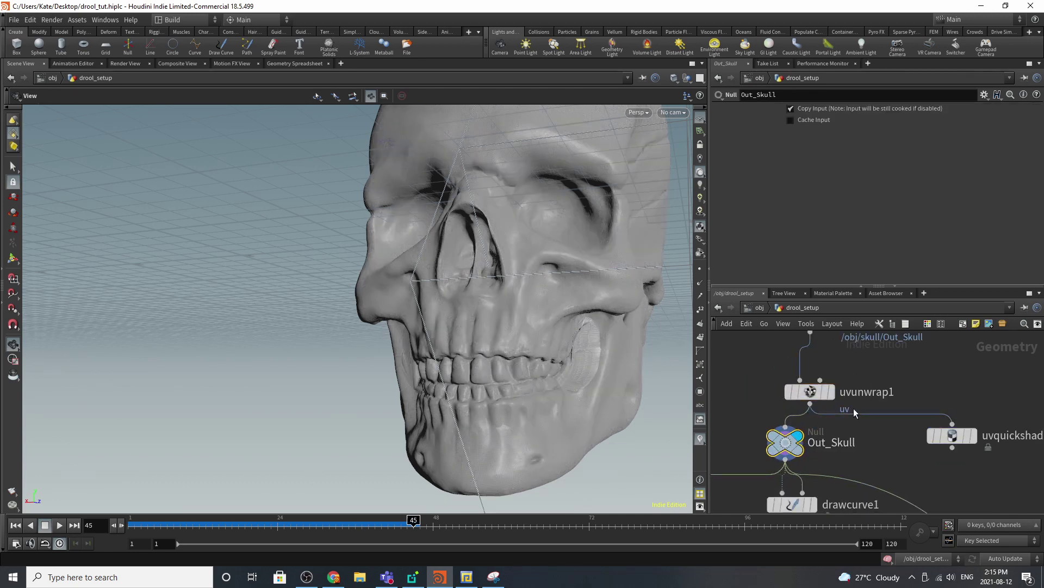
Examine the two branches below Out_Skull down to the Out_Drool_Lines and Out_Drool_Lips nulls
{"action": "scroll", "coordinate": [760, 496], "scroll_direction": "down", "scroll_amount": 2}
{"action": "scroll", "coordinate": [760, 497], "scroll_direction": "down", "scroll_amount": 5}
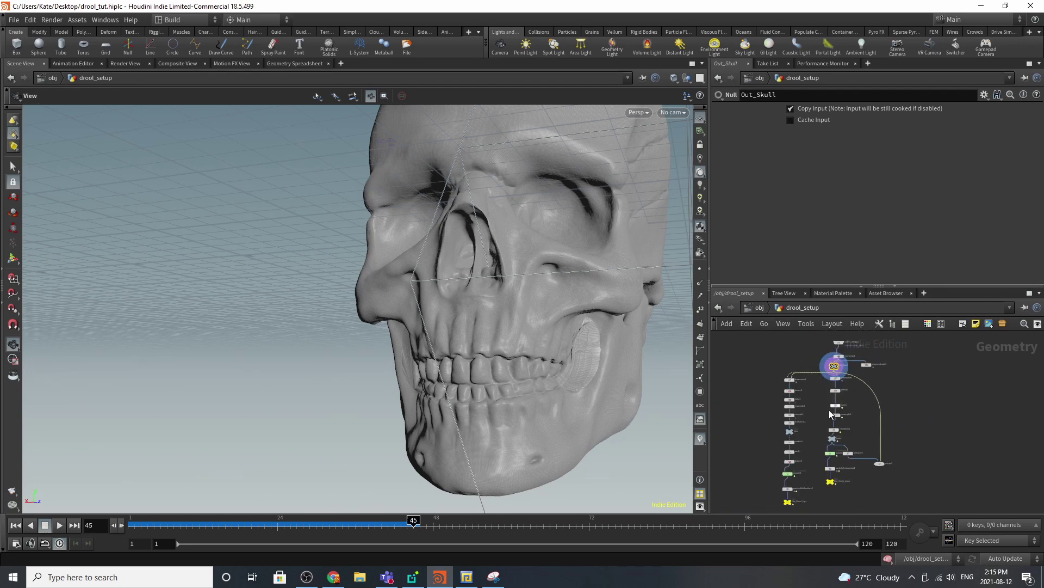
{"action": "scroll", "coordinate": [789, 490], "scroll_direction": "up", "scroll_amount": 6}
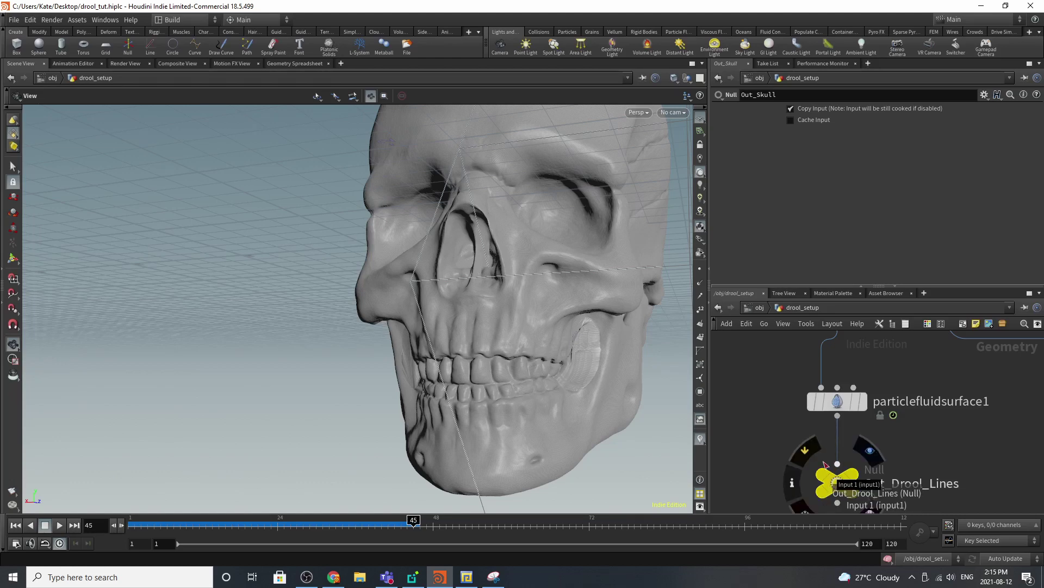
{"action": "scroll", "coordinate": [824, 466], "scroll_direction": "down", "scroll_amount": 4}
{"action": "scroll", "coordinate": [808, 453], "scroll_direction": "up", "scroll_amount": 5}
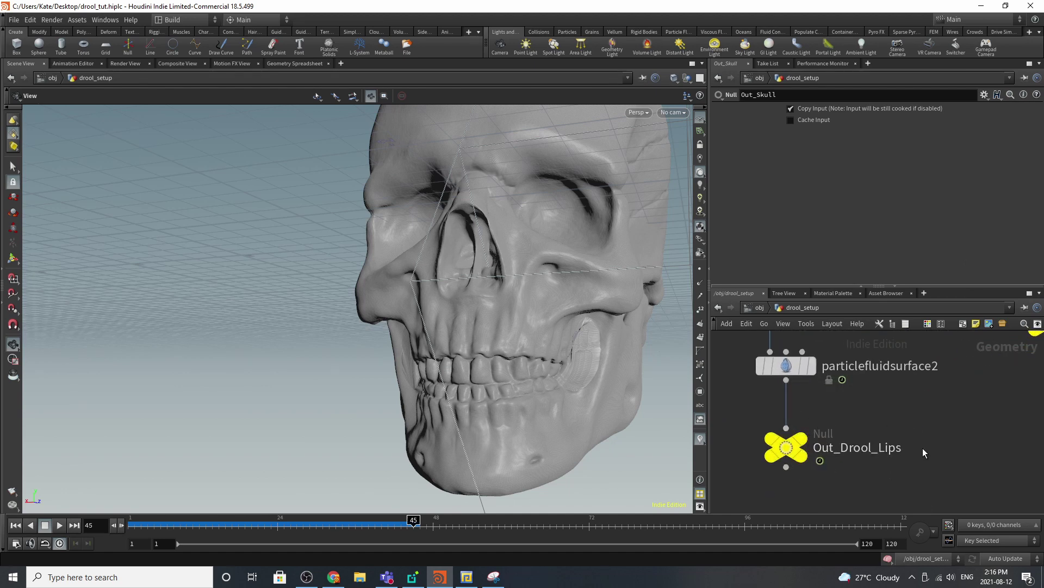
{"action": "scroll", "coordinate": [923, 452], "scroll_direction": "down", "scroll_amount": 5}
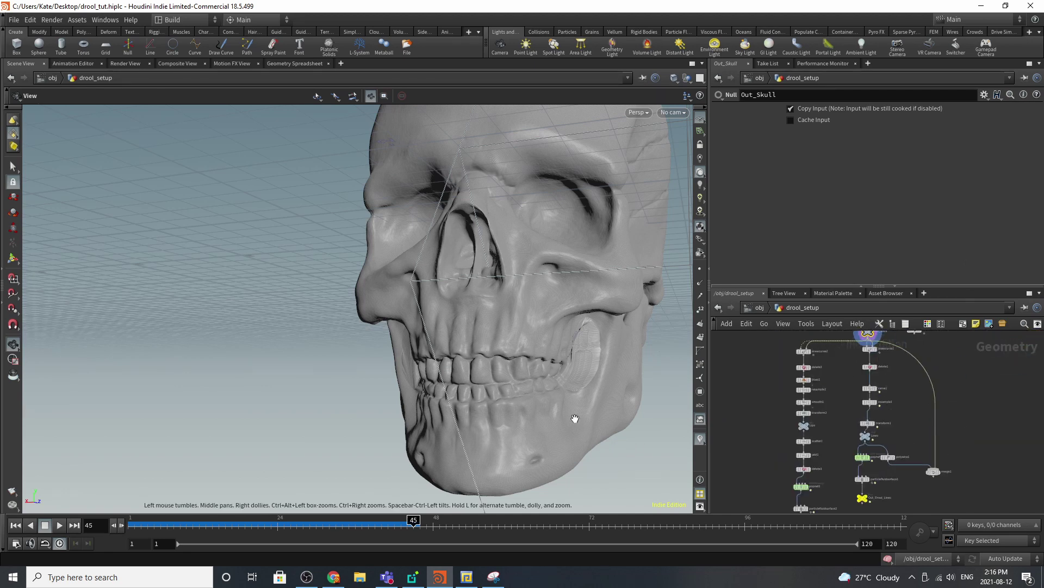
Display drawcurve1 with the other objects ghosted, and examine the strokes drawn down the lower jaw
{"action": "scroll", "coordinate": [873, 341], "scroll_direction": "up", "scroll_amount": 5}
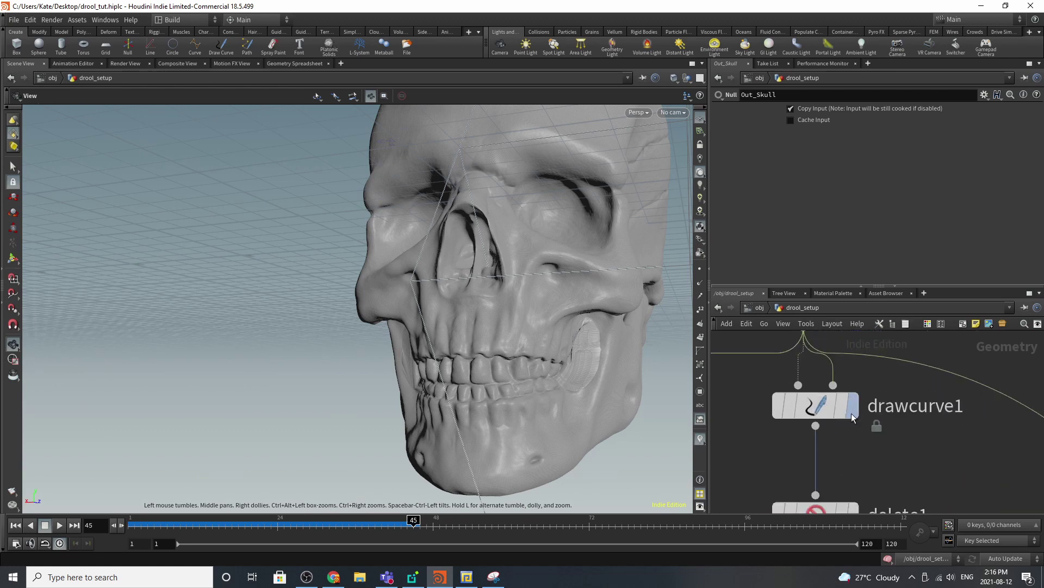
{"action": "left_click", "coordinate": [847, 415]}
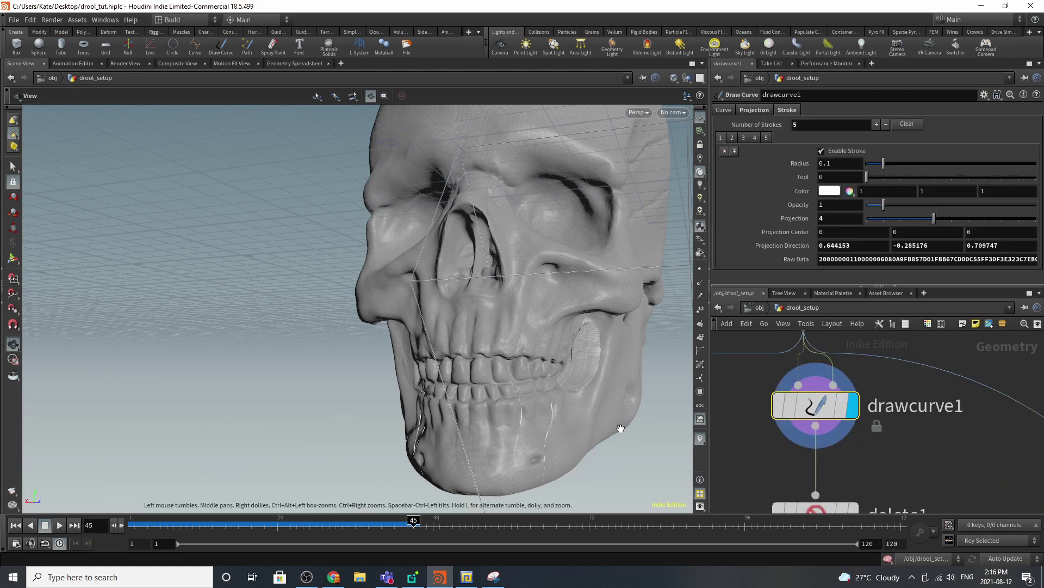
{"action": "mouse_move", "coordinate": [553, 437]}
{"action": "left_mouse_down"}
{"action": "mouse_move", "coordinate": [450, 438]}
{"action": "mouse_move", "coordinate": [574, 350]}
{"action": "left_mouse_up"}
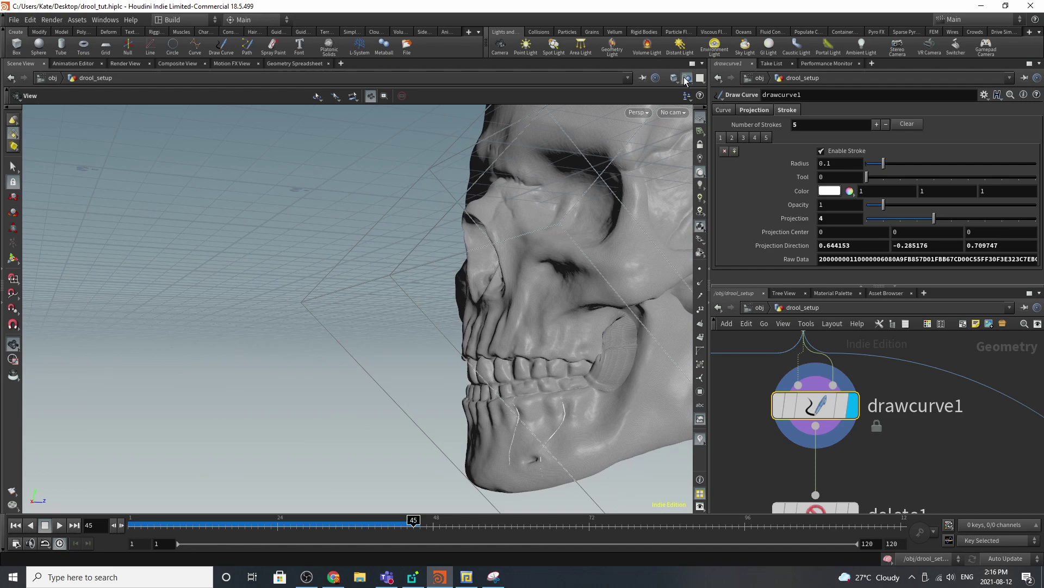
{"action": "left_click", "coordinate": [687, 78]}
{"action": "left_click", "coordinate": [698, 101]}
{"action": "scroll", "coordinate": [544, 343], "scroll_direction": "up", "scroll_amount": 5}
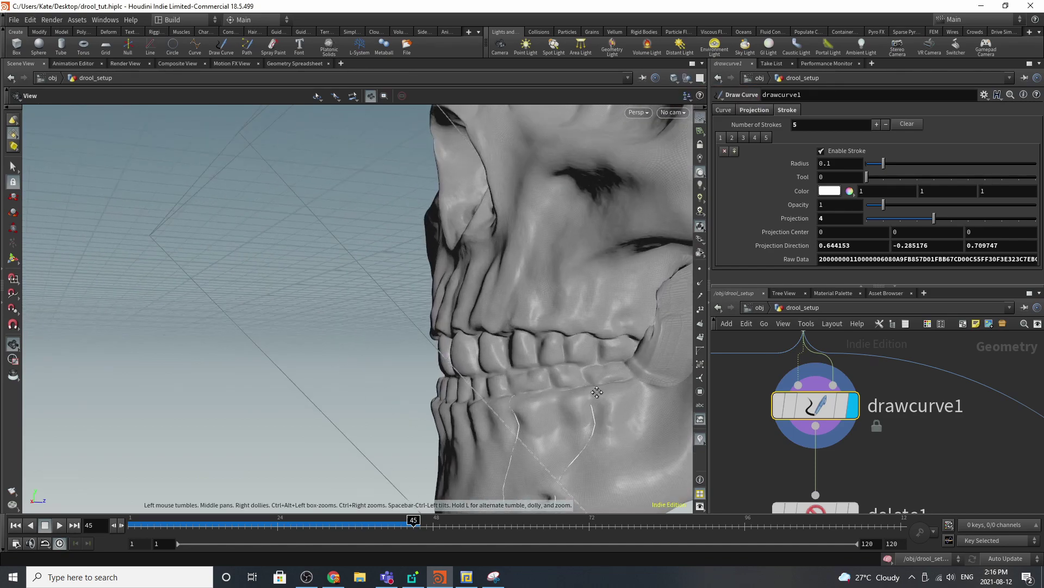
{"action": "left_click_drag", "start_coordinate": [544, 344], "coordinate": [639, 327]}
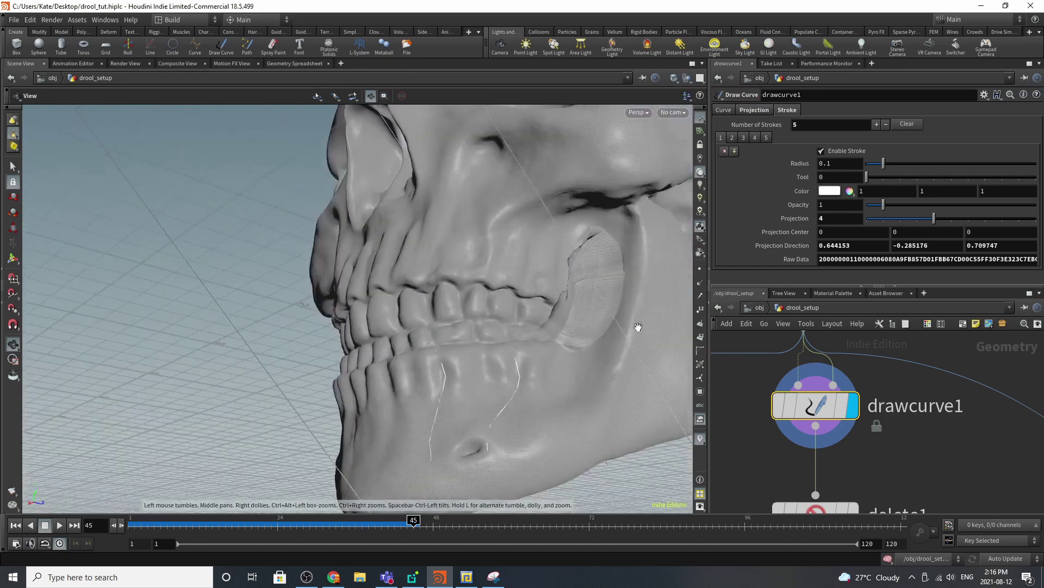
{"action": "scroll", "coordinate": [881, 371], "scroll_direction": "down", "scroll_amount": 3}
{"action": "scroll", "coordinate": [856, 426], "scroll_direction": "up", "scroll_amount": 4}
{"action": "left_click", "coordinate": [880, 454]}
{"action": "left_click", "coordinate": [853, 455]}
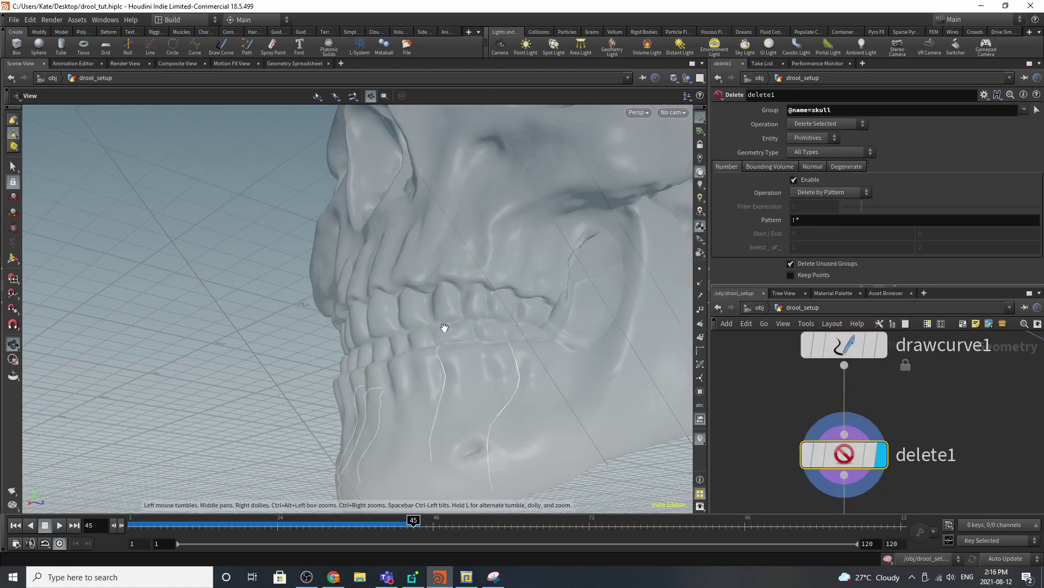
{"action": "right_click_drag", "start_coordinate": [413, 325], "coordinate": [556, 349]}
{"action": "left_click_drag", "start_coordinate": [555, 348], "coordinate": [558, 292]}
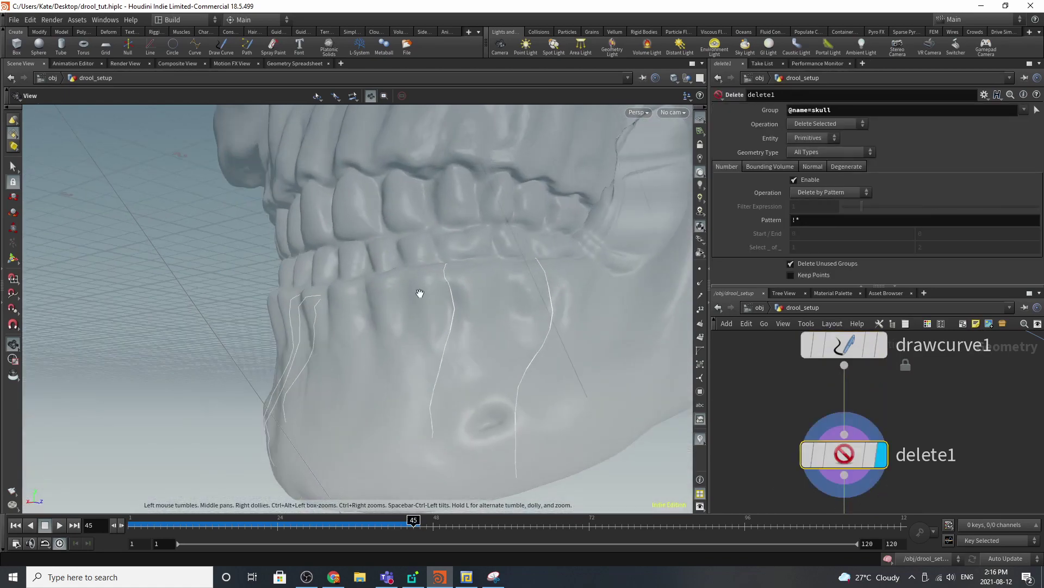
Move drawcurve1 aside and add a second Draw Curve node beside it, with Out_Skull wired into both of its inputs
{"action": "scroll", "coordinate": [866, 463], "scroll_direction": "down", "scroll_amount": 5}
{"action": "scroll", "coordinate": [865, 415], "scroll_direction": "up", "scroll_amount": 4}
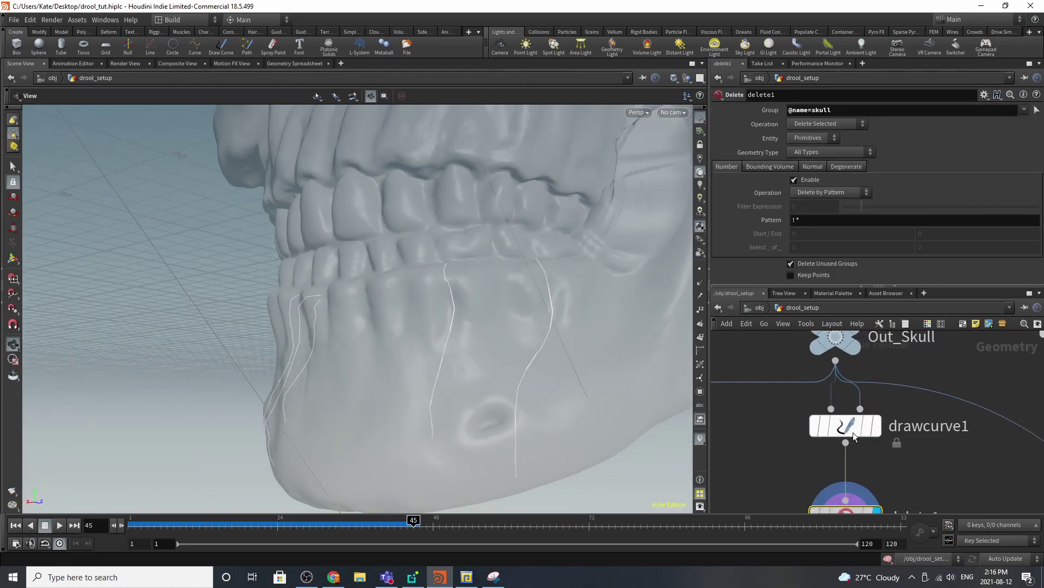
{"action": "left_click_drag", "start_coordinate": [849, 433], "coordinate": [757, 442]}
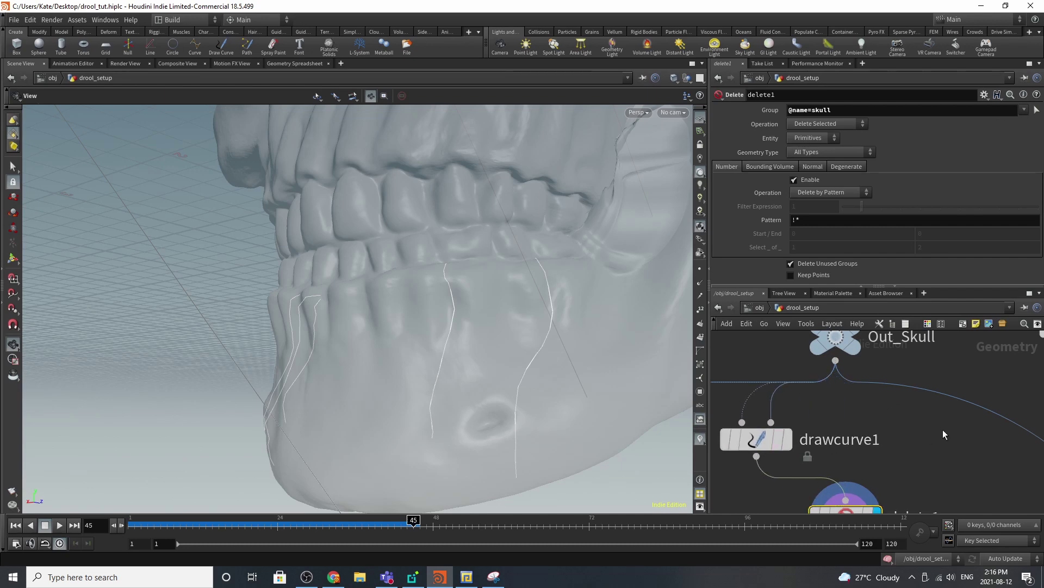
{"action": "key", "text": "Tab"}
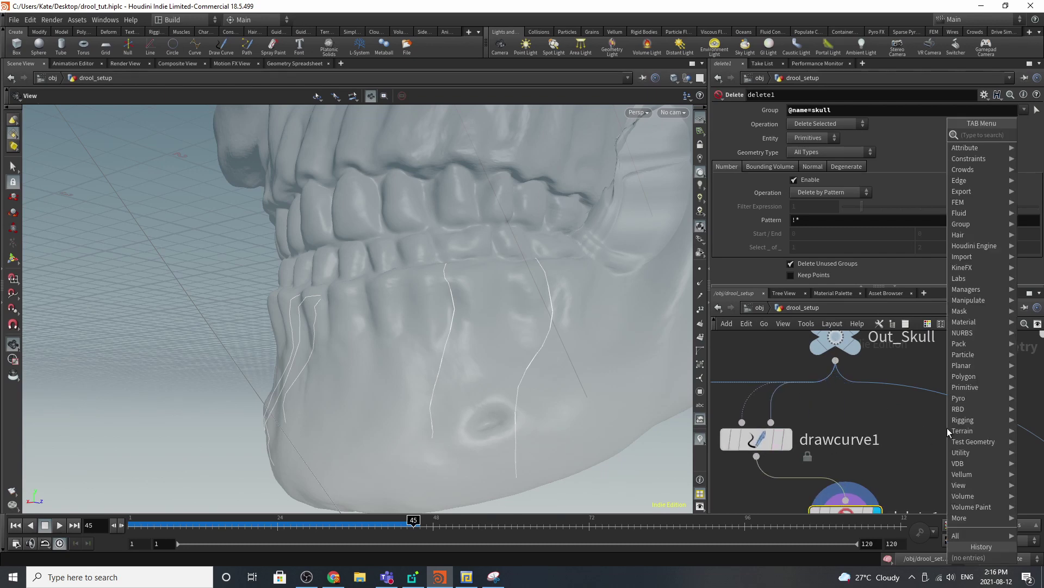
{"action": "type", "text": "draw"}
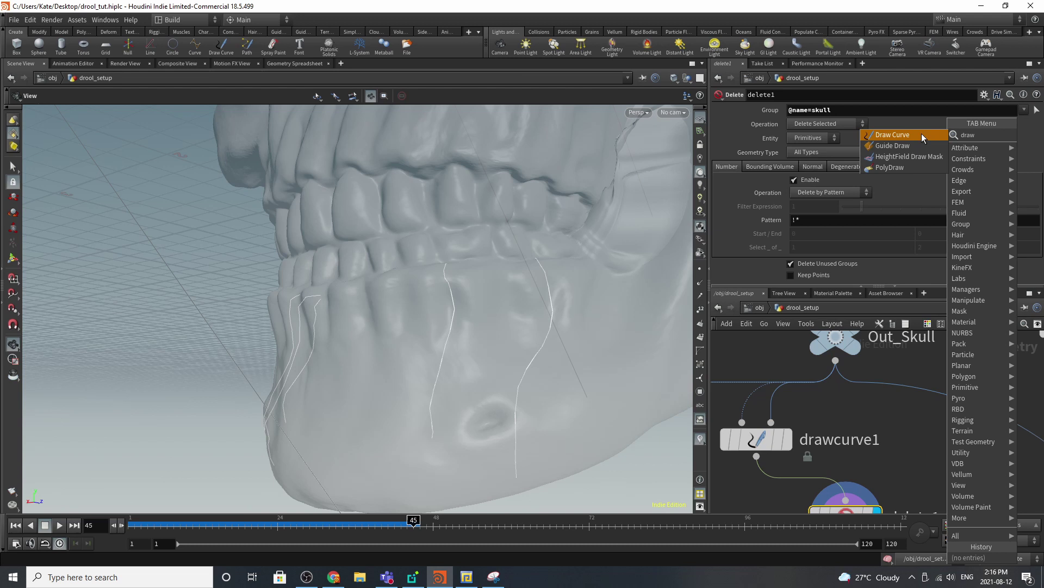
{"action": "left_click", "coordinate": [923, 138]}
{"action": "left_click", "coordinate": [934, 436]}
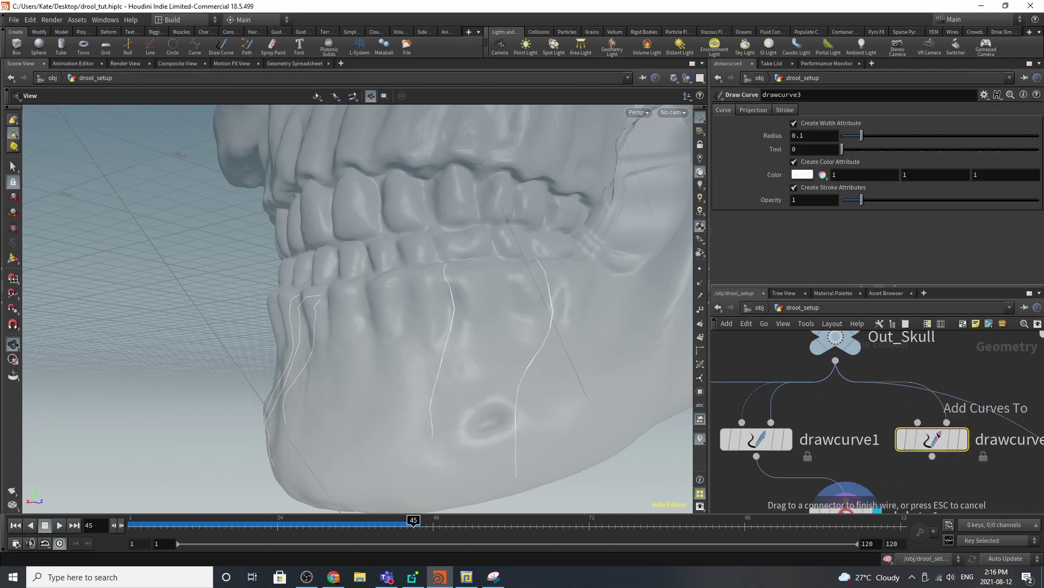
{"action": "left_click", "coordinate": [947, 421]}
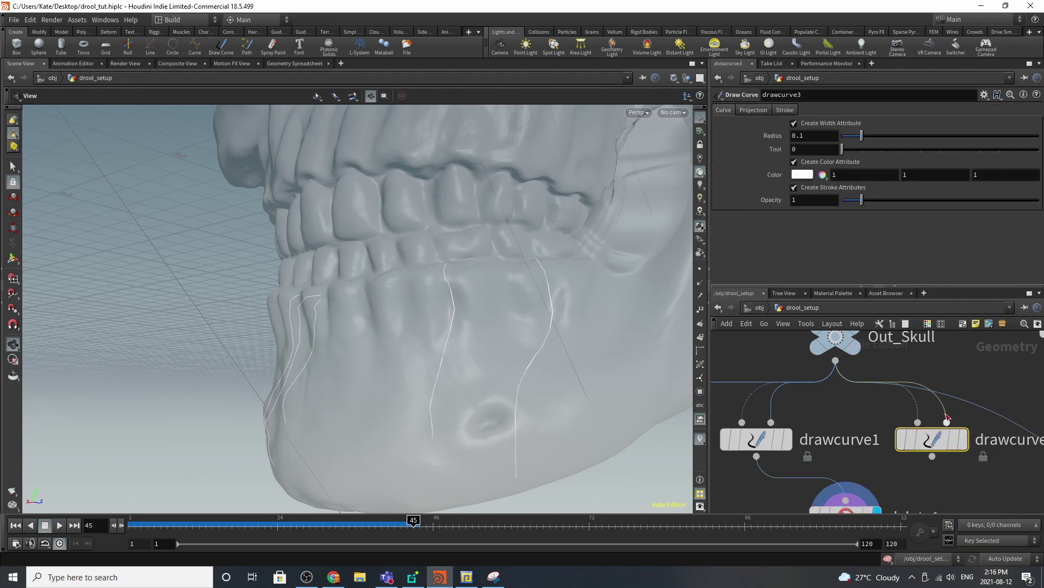
{"action": "left_click_drag", "start_coordinate": [930, 440], "coordinate": [914, 440]}
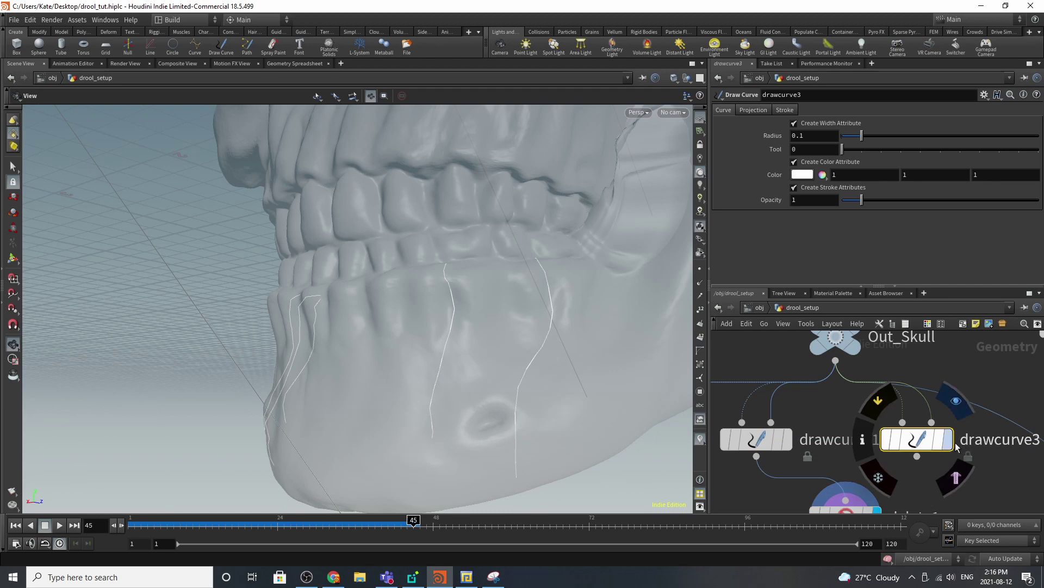
Display the new drawcurve3 node and examine its projection guide grid from several angles around the skull
{"action": "left_click", "coordinate": [955, 400]}
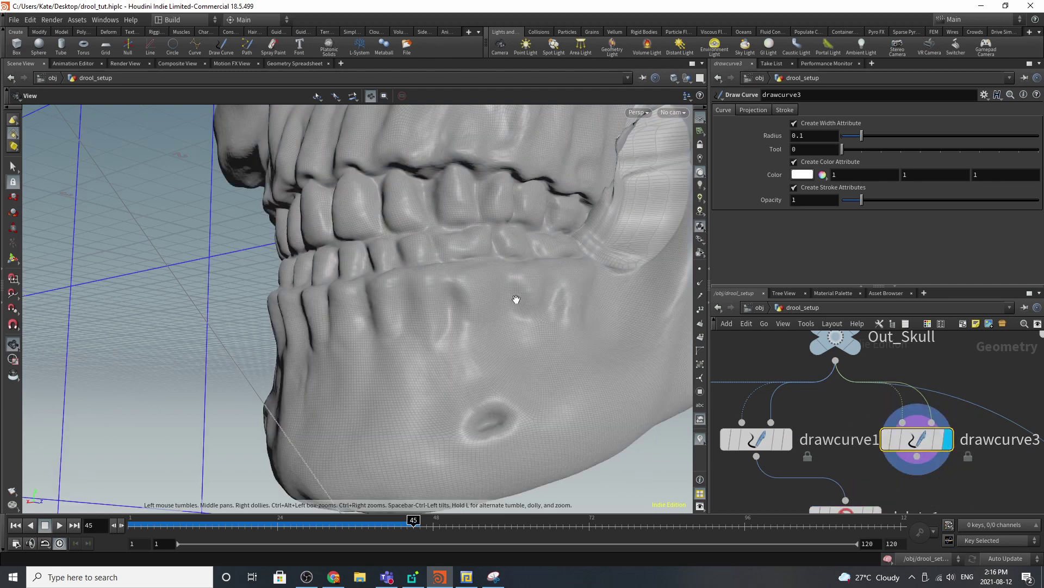
{"action": "right_click_drag", "start_coordinate": [517, 299], "coordinate": [217, 287]}
{"action": "right_click_drag", "start_coordinate": [443, 289], "coordinate": [294, 280]}
{"action": "left_click_drag", "start_coordinate": [293, 280], "coordinate": [524, 235]}
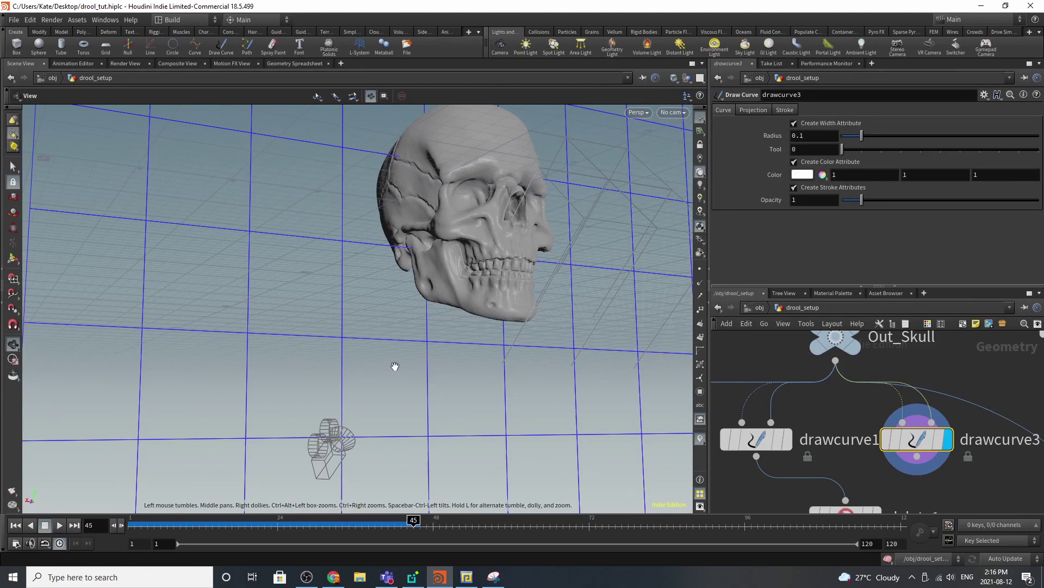
{"action": "right_click_drag", "start_coordinate": [480, 333], "coordinate": [313, 351]}
{"action": "left_click_drag", "start_coordinate": [351, 343], "coordinate": [269, 348]}
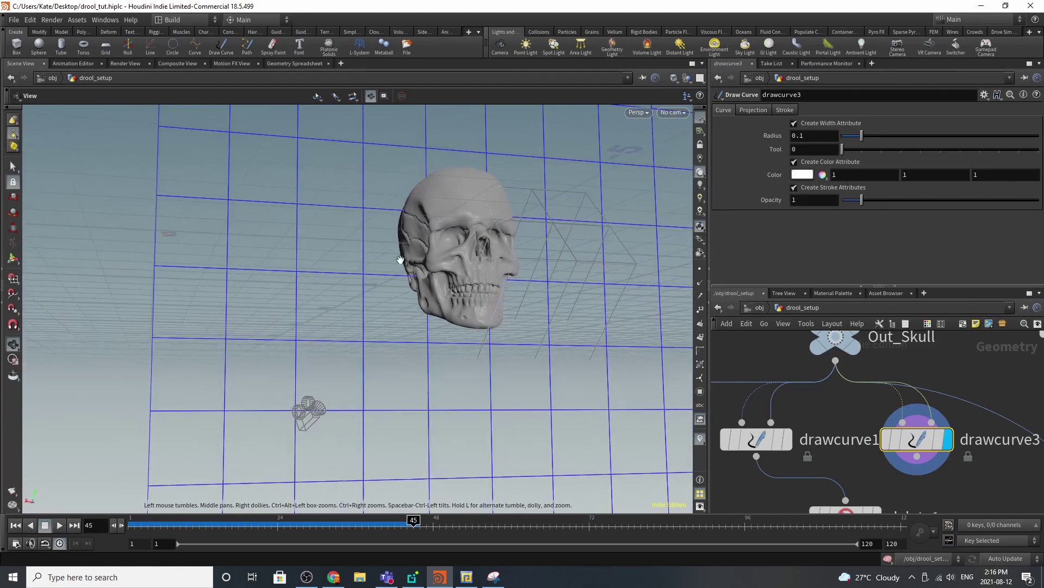
{"action": "right_click_drag", "start_coordinate": [400, 259], "coordinate": [549, 255]}
{"action": "left_click_drag", "start_coordinate": [536, 269], "coordinate": [569, 310]}
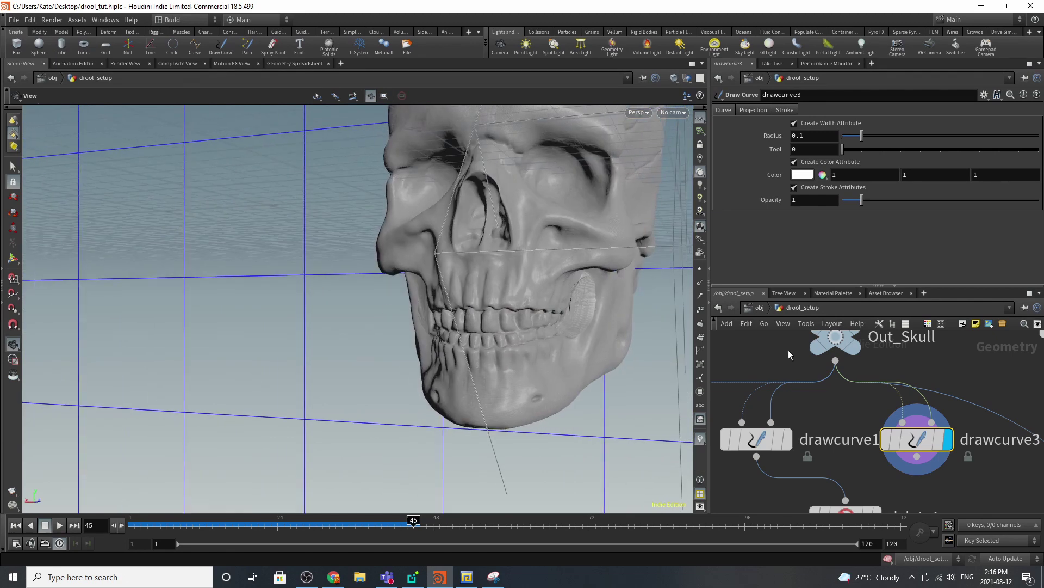
Configure drawcurve3's projection to use Geometry, with its guide geometry hidden and live reprojection set to Use UVs
{"action": "left_click", "coordinate": [757, 111]}
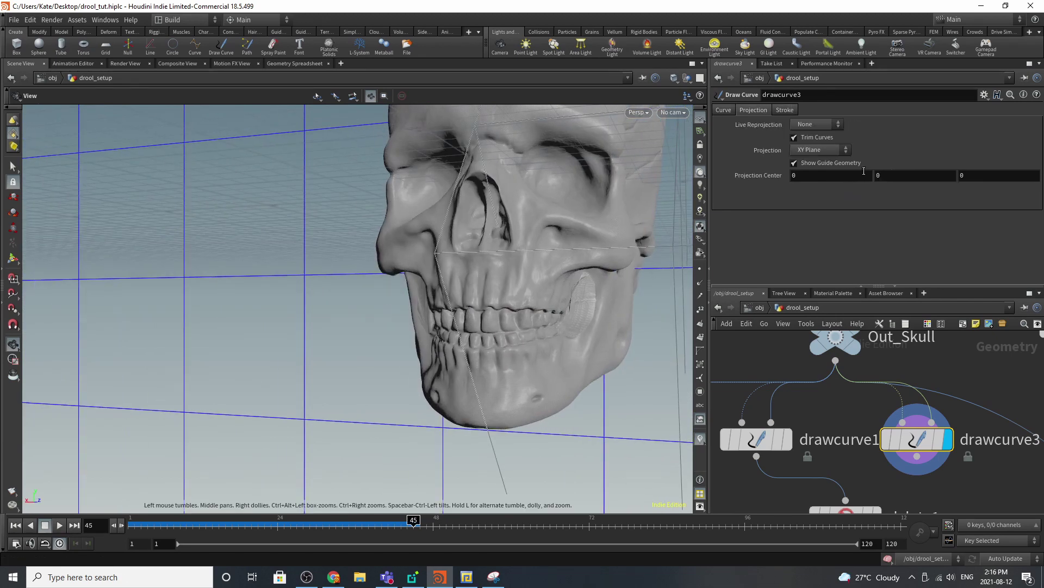
{"action": "left_click", "coordinate": [843, 150]}
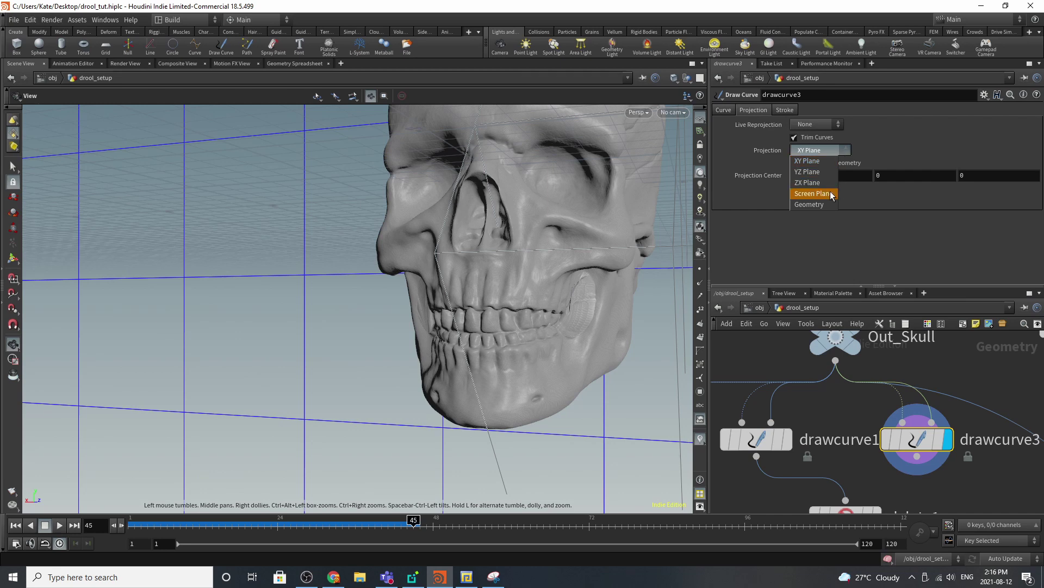
{"action": "left_click", "coordinate": [813, 195]}
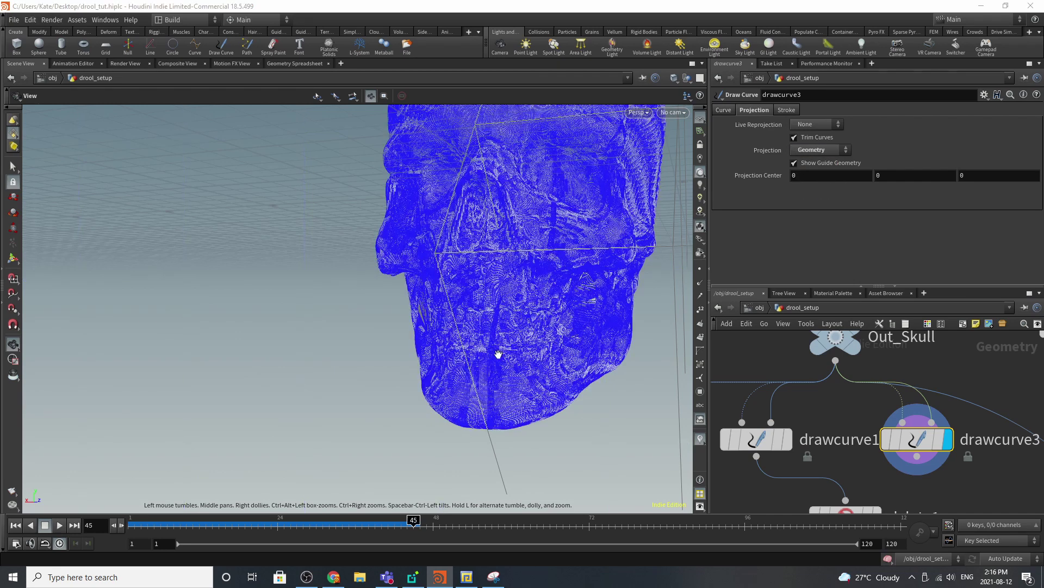
{"action": "left_click", "coordinate": [850, 163]}
{"action": "scroll", "coordinate": [423, 325], "scroll_direction": "up", "scroll_amount": 5}
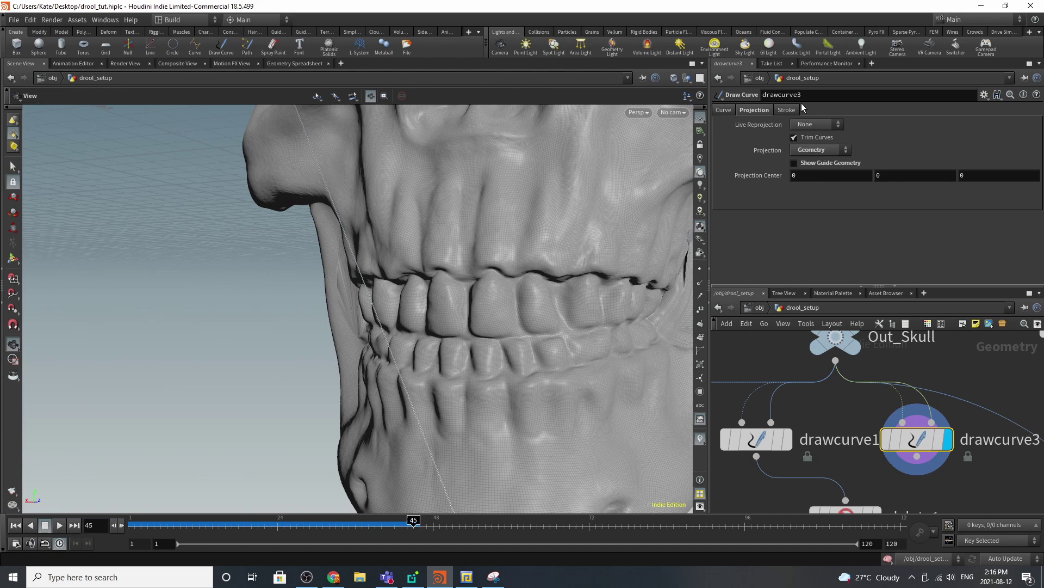
{"action": "left_click", "coordinate": [805, 125]}
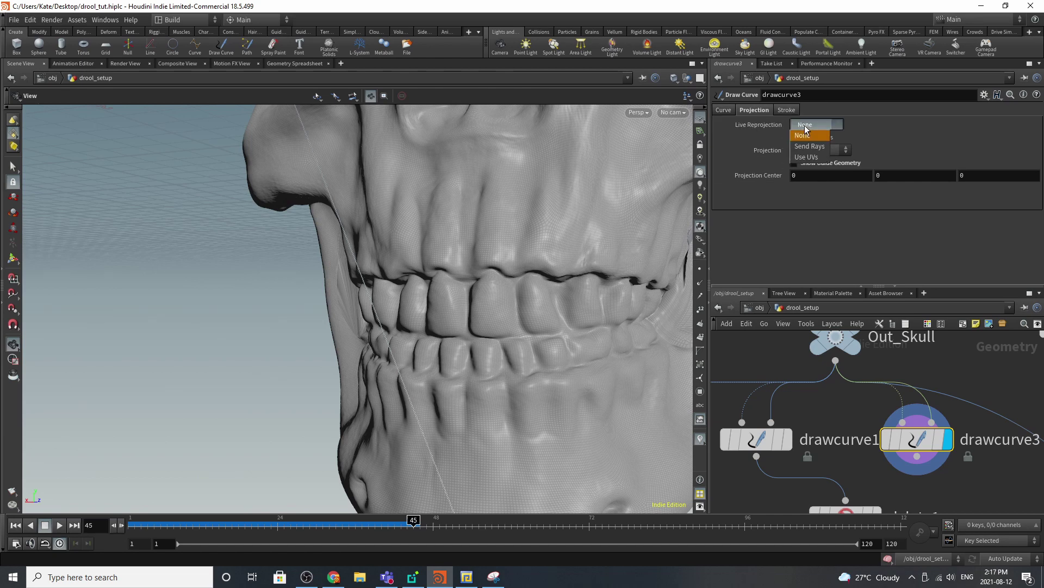
{"action": "left_click", "coordinate": [810, 157]}
Draw short test strokes with drawcurve3 on the lower jaw below the back teeth, and inspect them on the skull
{"action": "mouse_move", "coordinate": [618, 371]}
{"action": "left_mouse_down"}
{"action": "mouse_move", "coordinate": [569, 397]}
{"action": "mouse_move", "coordinate": [484, 350]}
{"action": "mouse_move", "coordinate": [606, 360]}
{"action": "left_mouse_up"}
{"action": "right_click_drag", "start_coordinate": [606, 361], "coordinate": [624, 308]}
{"action": "key", "text": "Return"}
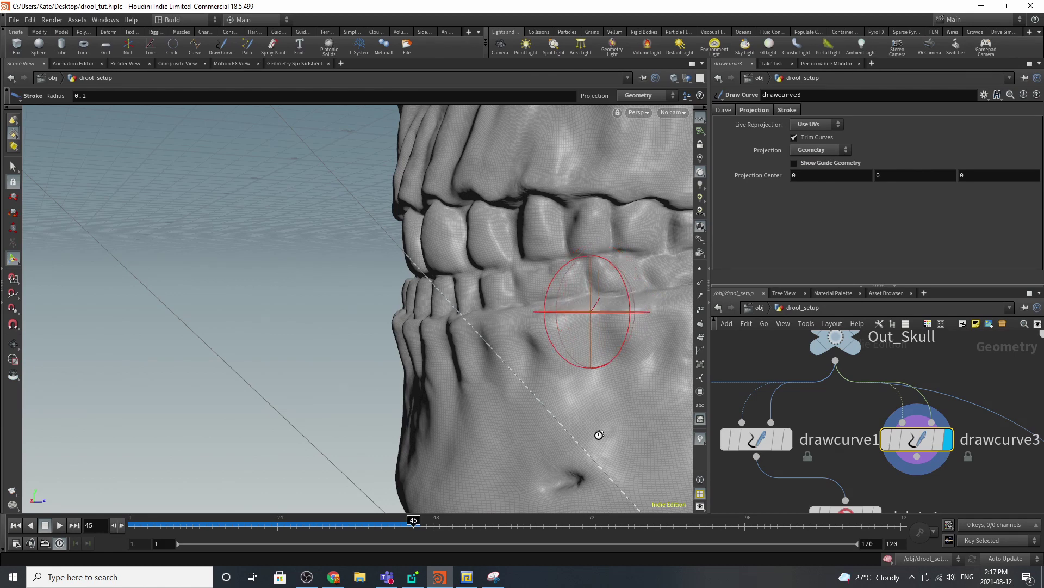
{"action": "mouse_move", "coordinate": [577, 488]}
{"action": "left_mouse_down"}
{"action": "mouse_move", "coordinate": [539, 505]}
{"action": "mouse_move", "coordinate": [554, 392]}
{"action": "mouse_move", "coordinate": [521, 399]}
{"action": "mouse_move", "coordinate": [554, 392]}
{"action": "mouse_move", "coordinate": [611, 348]}
{"action": "mouse_move", "coordinate": [611, 385]}
{"action": "left_mouse_up"}
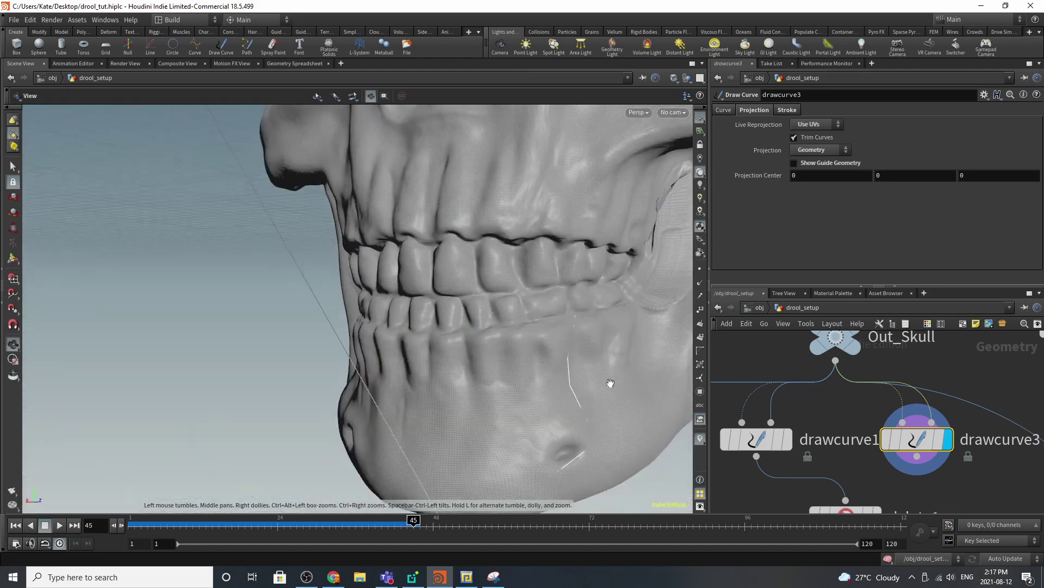
{"action": "scroll", "coordinate": [878, 414], "scroll_direction": "down", "scroll_amount": 5}
{"action": "scroll", "coordinate": [840, 459], "scroll_direction": "up", "scroll_amount": 3}
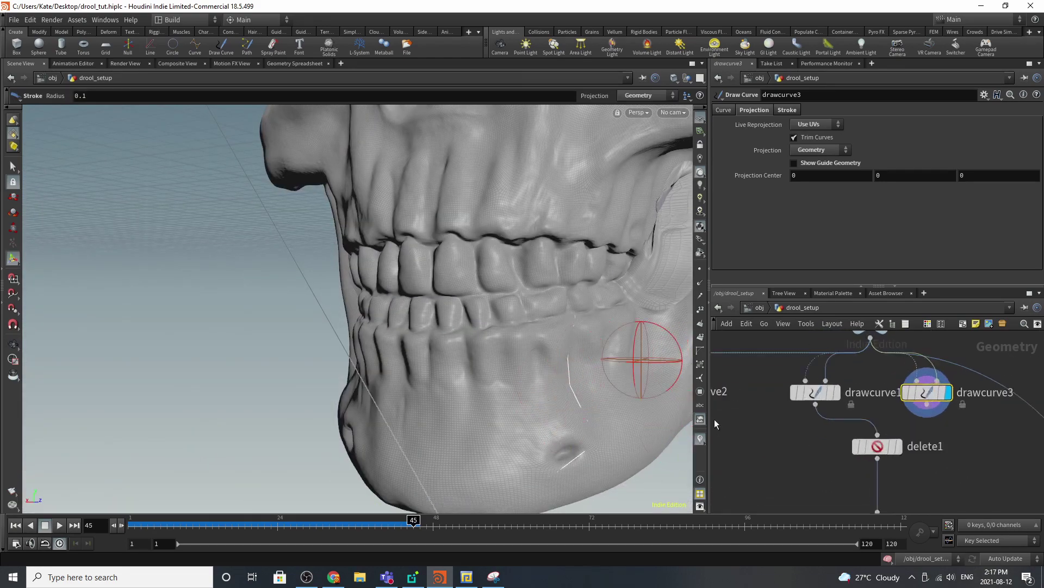
{"action": "right_click_drag", "start_coordinate": [317, 263], "coordinate": [207, 247], "text": "alt"}
{"action": "mouse_move", "coordinate": [518, 230]}
{"action": "left_mouse_down", "text": "alt"}
{"action": "mouse_move", "coordinate": [506, 269]}
{"action": "mouse_move", "coordinate": [544, 296]}
{"action": "left_mouse_up", "text": "alt"}
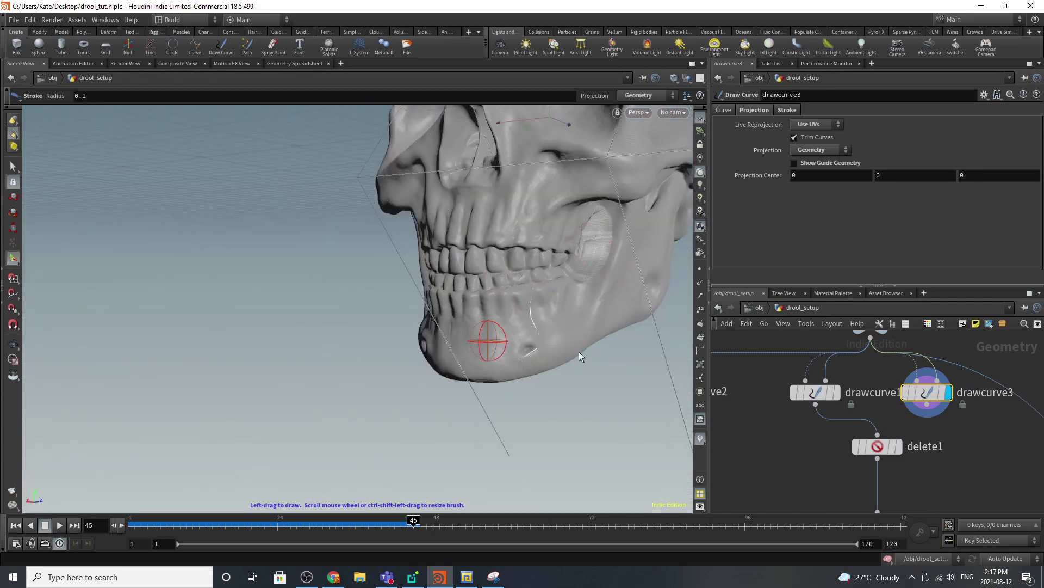
{"action": "left_click_drag", "start_coordinate": [605, 248], "coordinate": [537, 267], "text": "alt"}
{"action": "scroll", "coordinate": [536, 267], "scroll_direction": "up", "scroll_amount": 3}
{"action": "key", "text": "Return"}
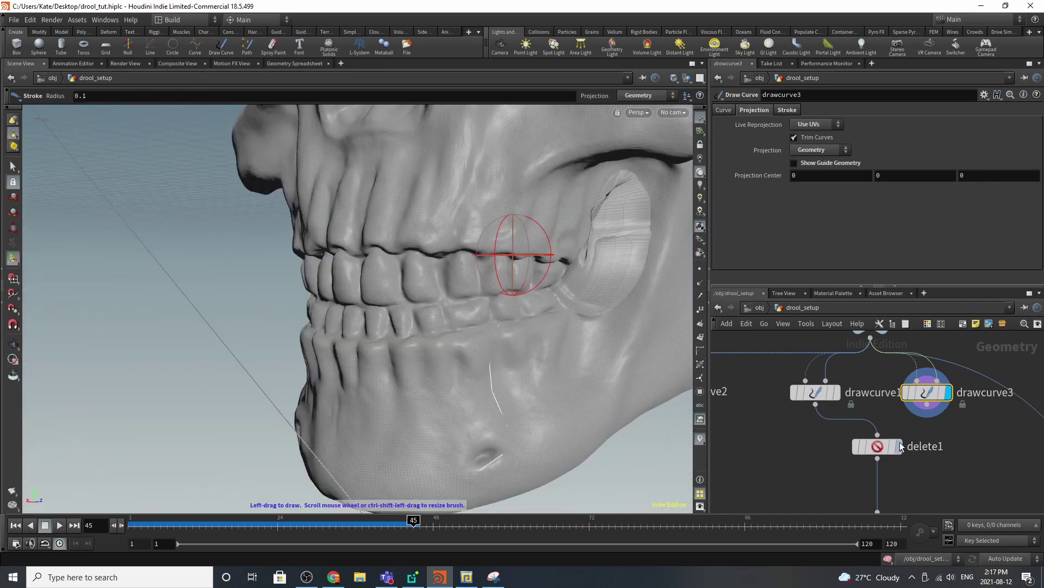
Display delete1 and examine its Group setting for the skull primitives
{"action": "scroll", "coordinate": [900, 450], "scroll_direction": "up", "scroll_amount": 2}
{"action": "left_click", "coordinate": [900, 451]}
{"action": "left_click", "coordinate": [848, 453]}
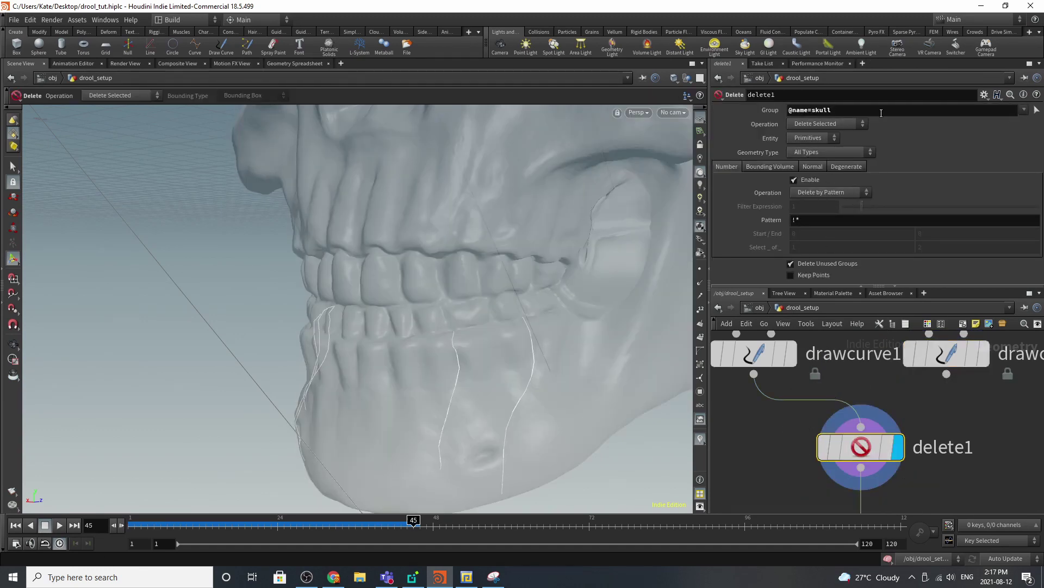
{"action": "left_click", "coordinate": [1027, 110]}
{"action": "left_click", "coordinate": [897, 130]}
Align delete1 directly beneath drawcurve1, and delete the drawcurve3 node
{"action": "scroll", "coordinate": [862, 454], "scroll_direction": "down", "scroll_amount": 4}
{"action": "mouse_move", "coordinate": [862, 455]}
{"action": "left_mouse_down"}
{"action": "mouse_move", "coordinate": [814, 455]}
{"action": "mouse_move", "coordinate": [817, 441]}
{"action": "left_mouse_up"}
{"action": "scroll", "coordinate": [815, 455], "scroll_direction": "up", "scroll_amount": 3}
{"action": "left_click", "coordinate": [824, 441]}
{"action": "left_click", "coordinate": [942, 440]}
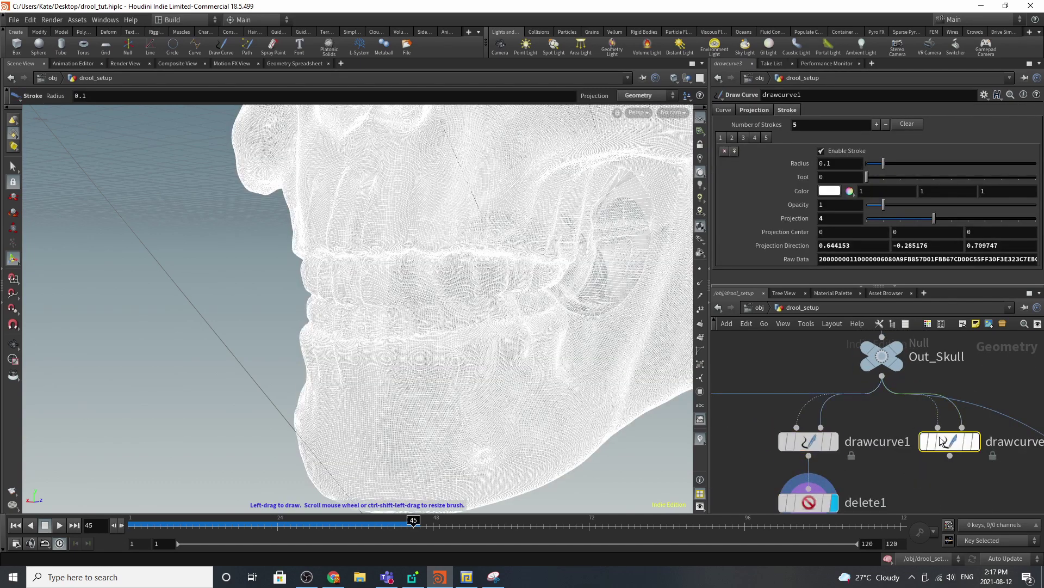
{"action": "key", "text": "Delete"}
{"action": "key", "text": "Escape"}
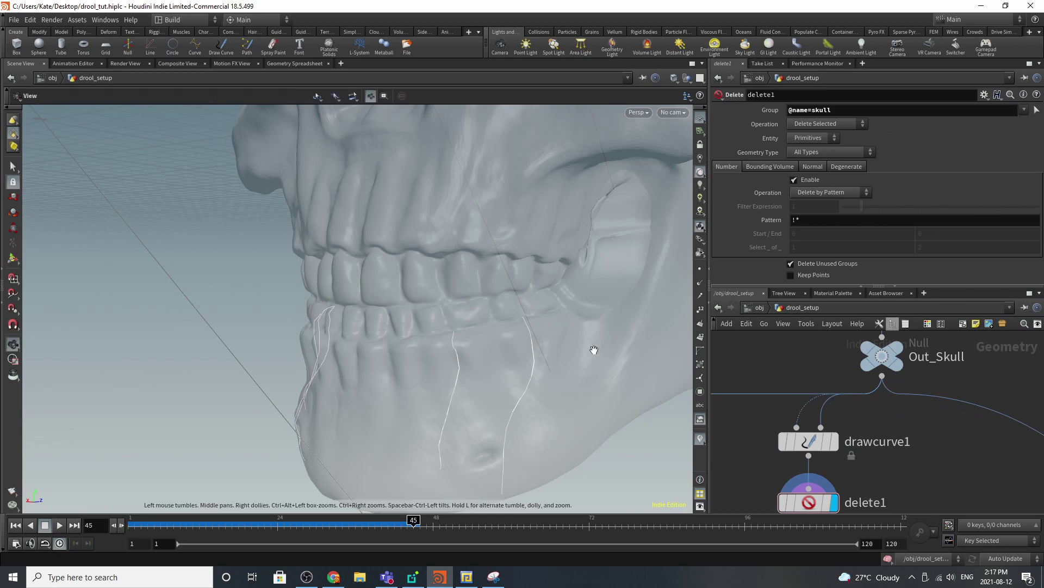
Examine the isolated drool curves on both sides of the lower jaw
{"action": "left_click_drag", "start_coordinate": [592, 350], "coordinate": [394, 342]}
{"action": "key", "text": "Return"}
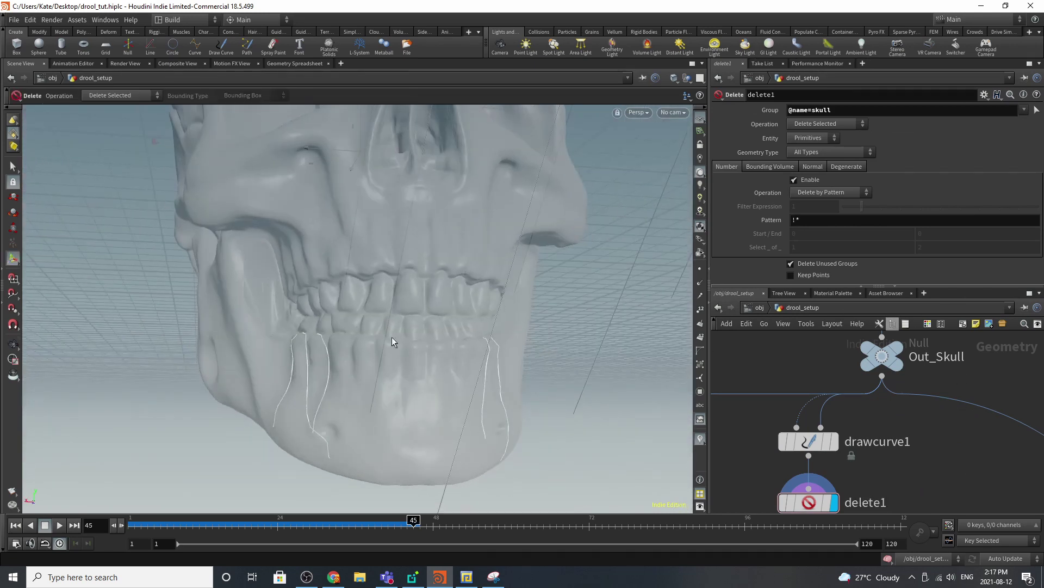
{"action": "key", "text": "Escape"}
{"action": "left_click_drag", "start_coordinate": [387, 387], "coordinate": [521, 357]}
{"action": "key", "text": "Return"}
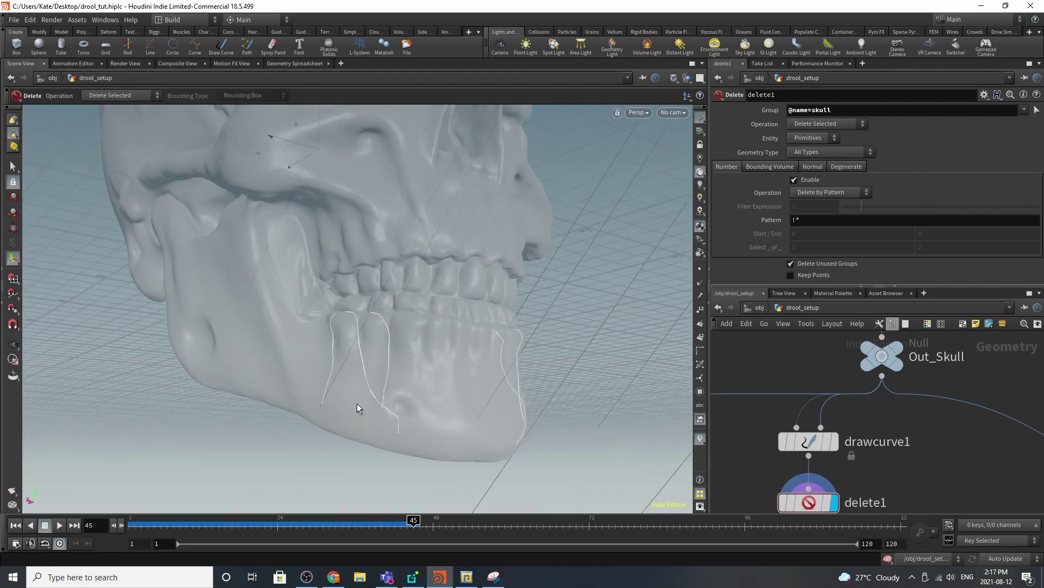
Display carve1, and preview its animated curve growth by playing and scrubbing the timeline to frame 120
{"action": "scroll", "coordinate": [893, 355], "scroll_direction": "down", "scroll_amount": 3}
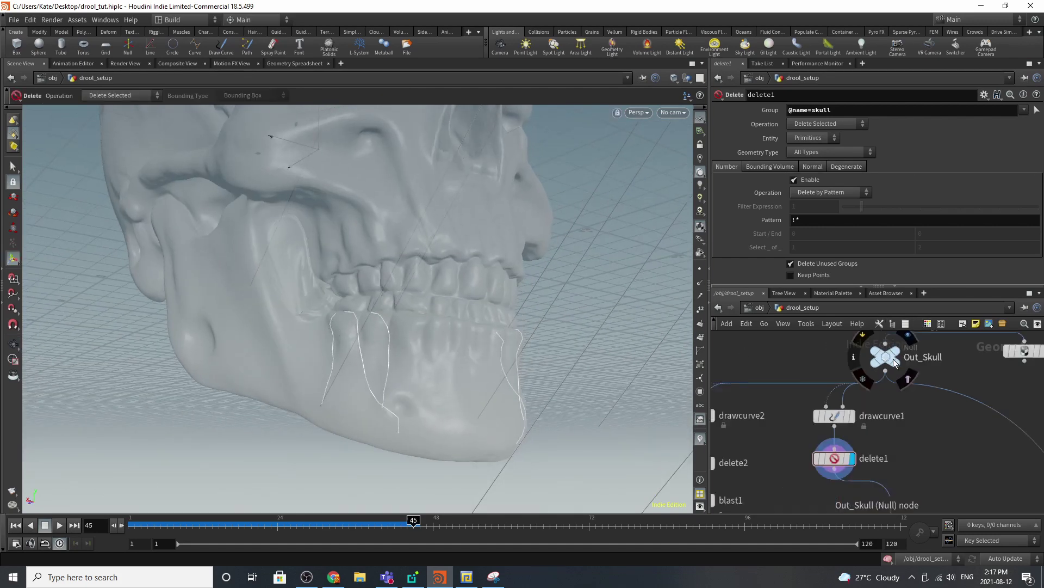
{"action": "scroll", "coordinate": [841, 344], "scroll_direction": "down", "scroll_amount": 3}
{"action": "scroll", "coordinate": [849, 381], "scroll_direction": "up", "scroll_amount": 3}
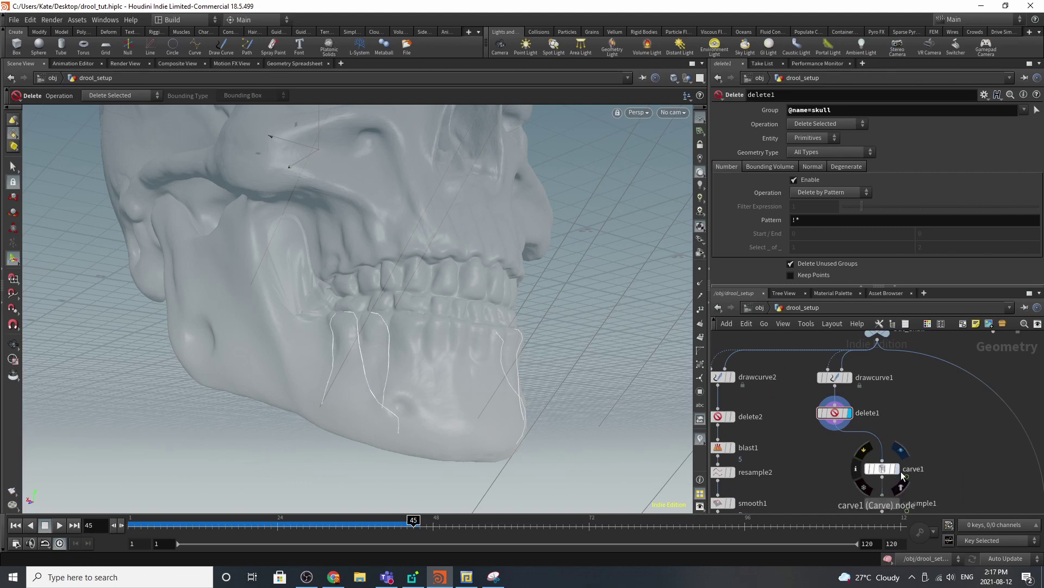
{"action": "left_click", "coordinate": [897, 472]}
{"action": "left_click_drag", "start_coordinate": [533, 333], "coordinate": [443, 357]}
{"action": "key", "text": "Return"}
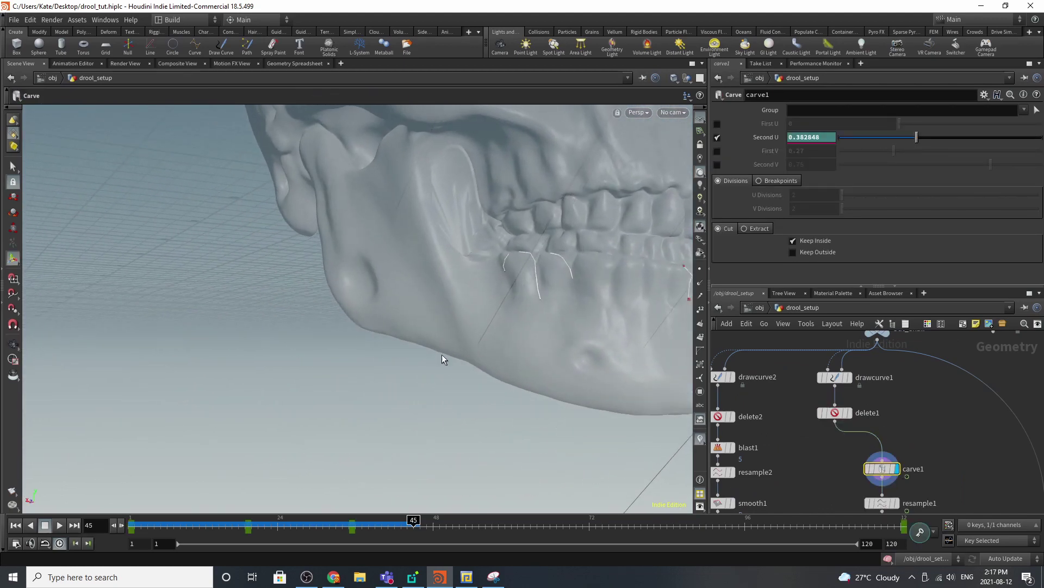
{"action": "left_click", "coordinate": [59, 525]}
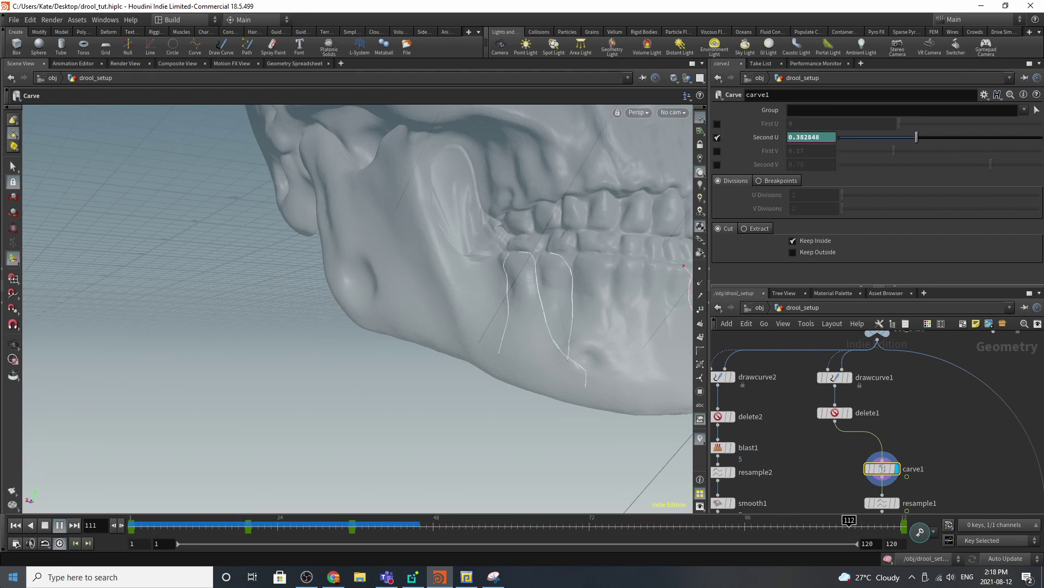
{"action": "left_click", "coordinate": [46, 526]}
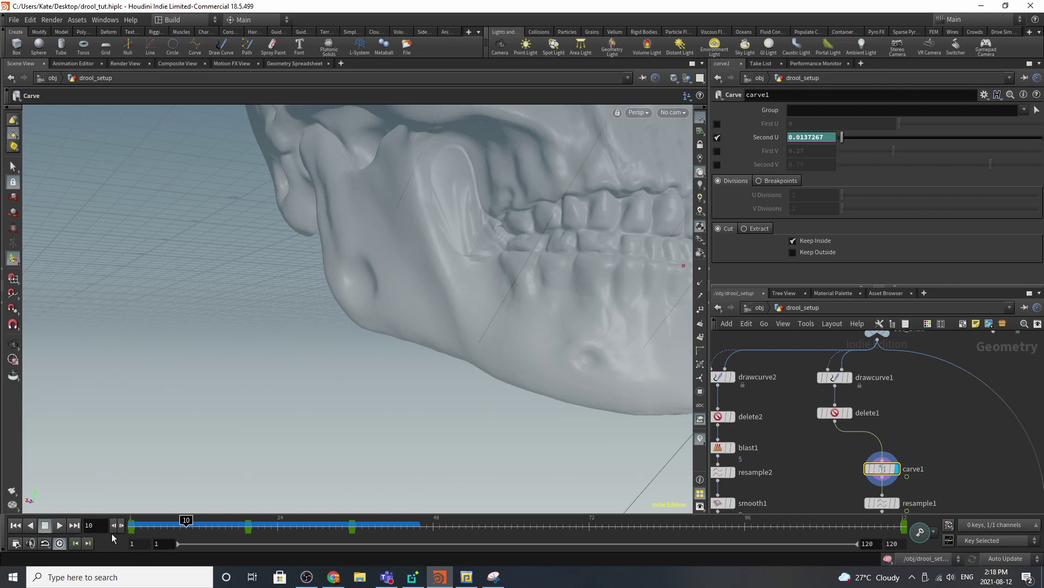
{"action": "left_click_drag", "start_coordinate": [301, 525], "coordinate": [1000, 546]}
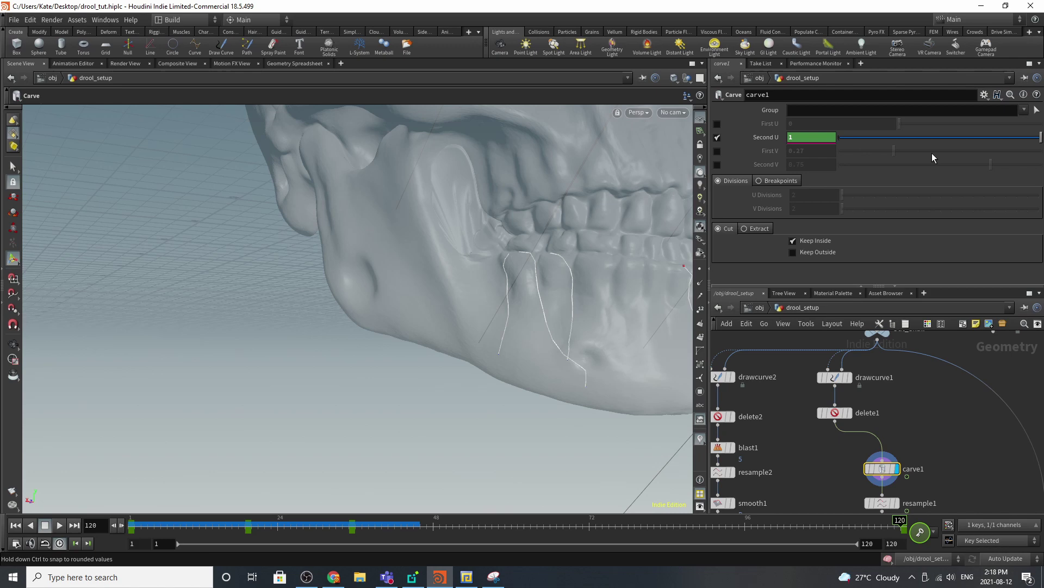
Turn on point display in the viewport and examine the point spacing along carve1's curves
{"action": "scroll", "coordinate": [907, 465], "scroll_direction": "down", "scroll_amount": 3}
{"action": "scroll", "coordinate": [896, 493], "scroll_direction": "up", "scroll_amount": 5}
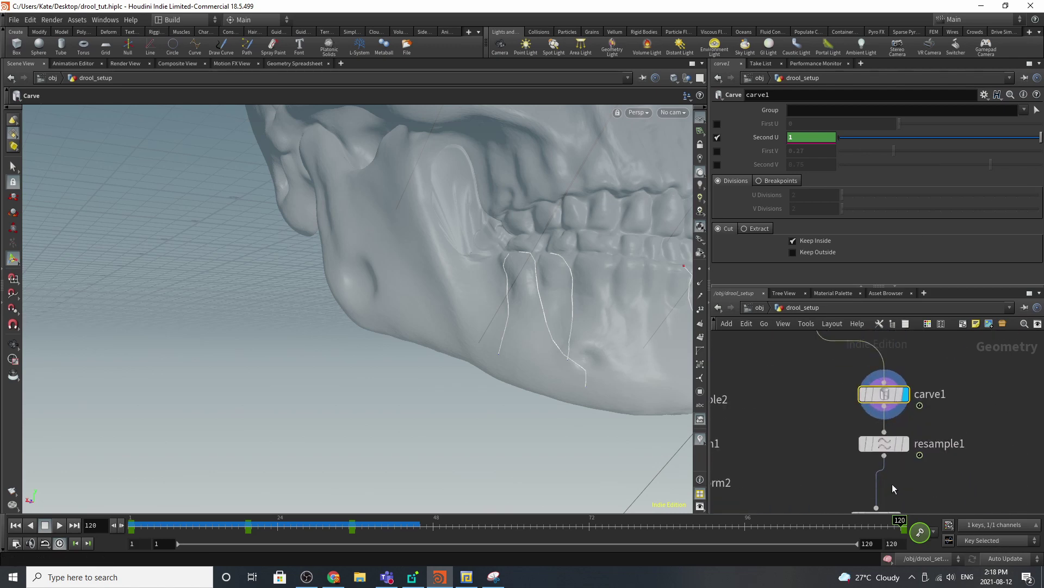
{"action": "left_click", "coordinate": [700, 269]}
{"action": "right_click_drag", "start_coordinate": [485, 328], "coordinate": [616, 285], "text": "alt"}
{"action": "middle_click_drag", "start_coordinate": [616, 284], "coordinate": [386, 303], "text": "alt"}
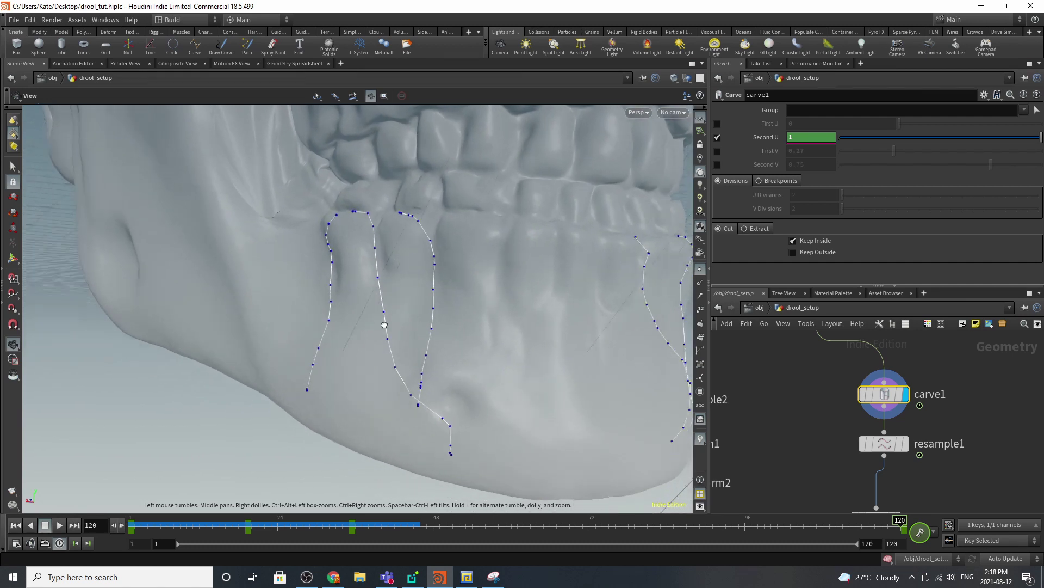
{"action": "left_click_drag", "start_coordinate": [386, 302], "coordinate": [408, 318], "text": "alt"}
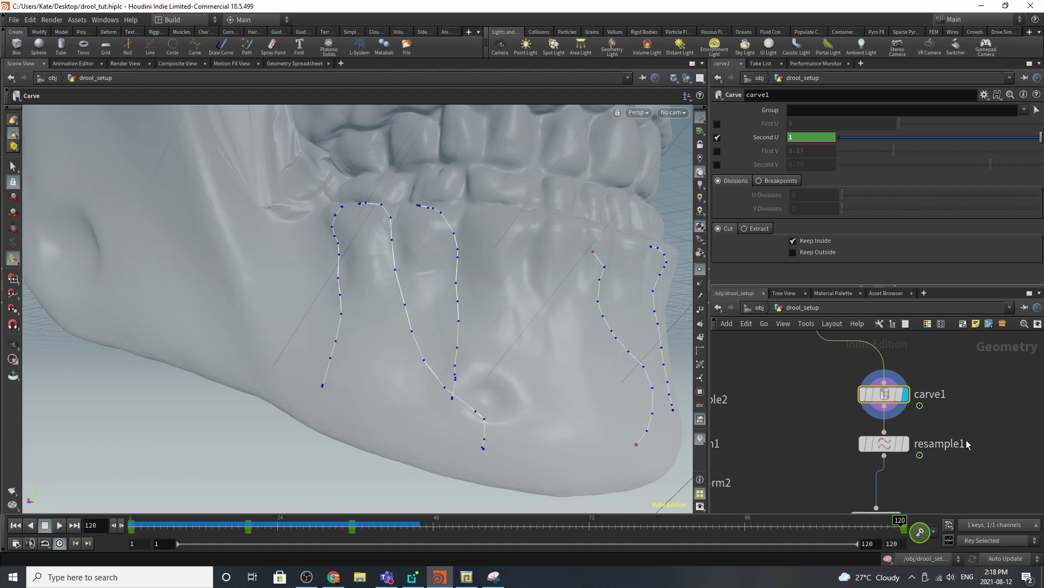
Display resample1 and compare Straight Edges with Subdivision Curves for Treat Polygons As, ending on Subdivision Curves
{"action": "left_click", "coordinate": [904, 443]}
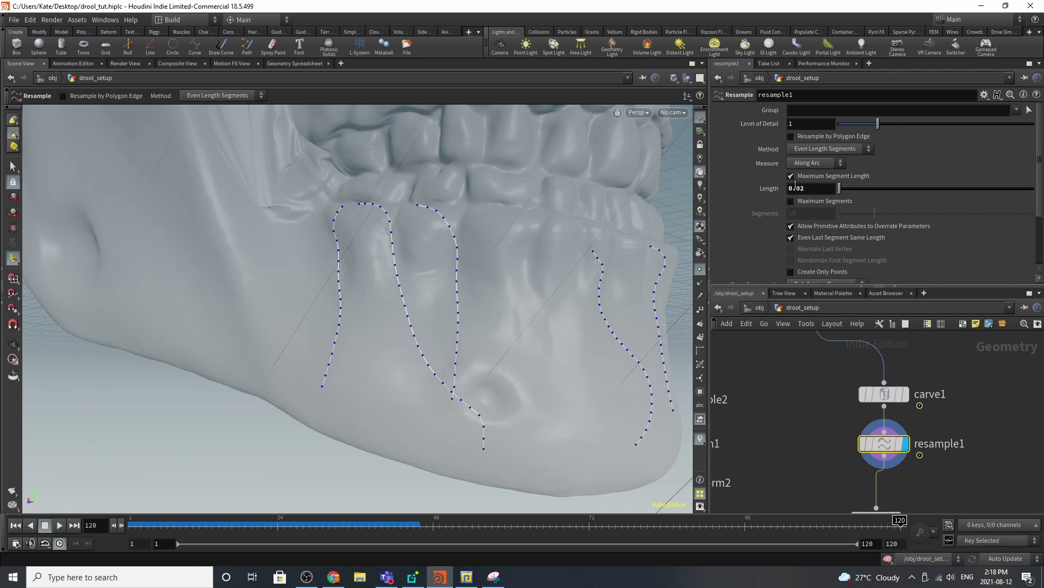
{"action": "scroll", "coordinate": [791, 240], "scroll_direction": "down", "scroll_amount": 3}
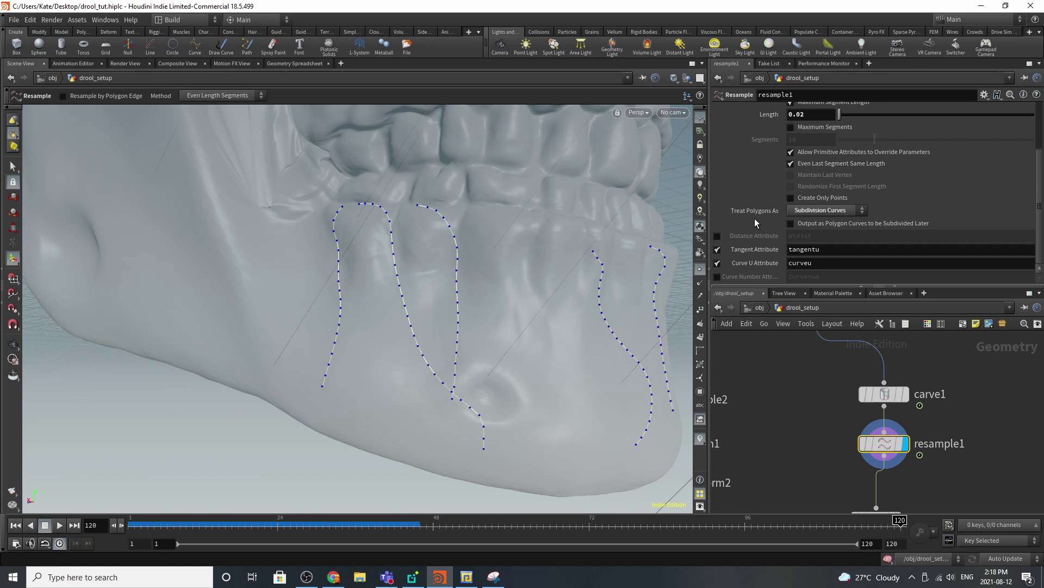
{"action": "left_click", "coordinate": [815, 212]}
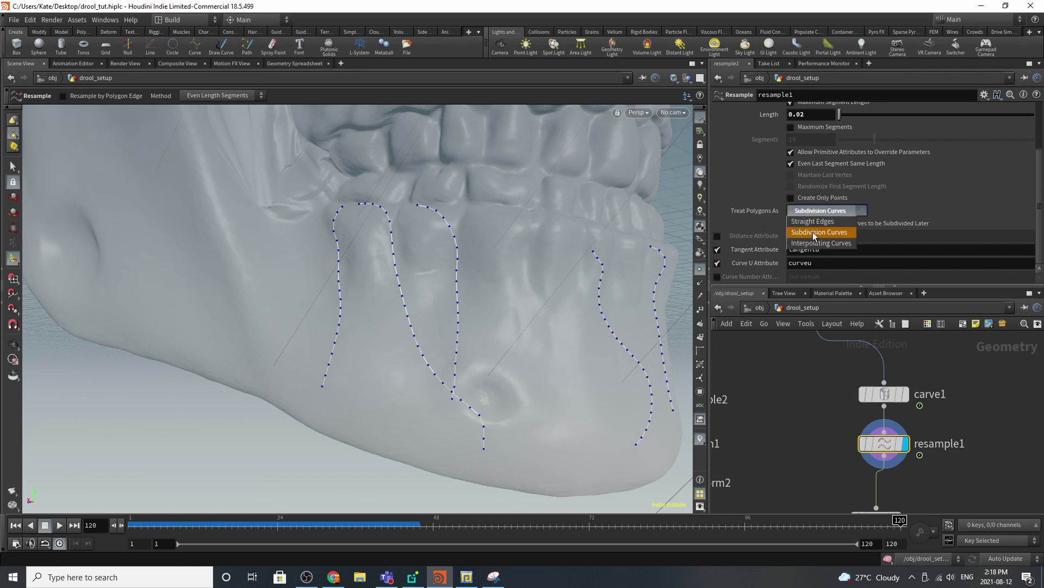
{"action": "left_click", "coordinate": [814, 221]}
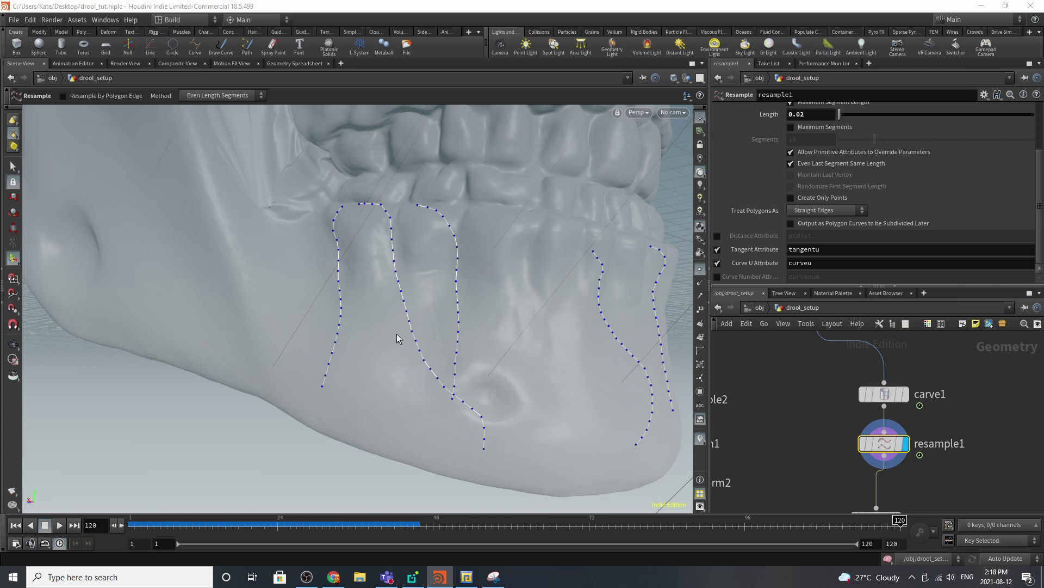
{"action": "left_click", "coordinate": [825, 211]}
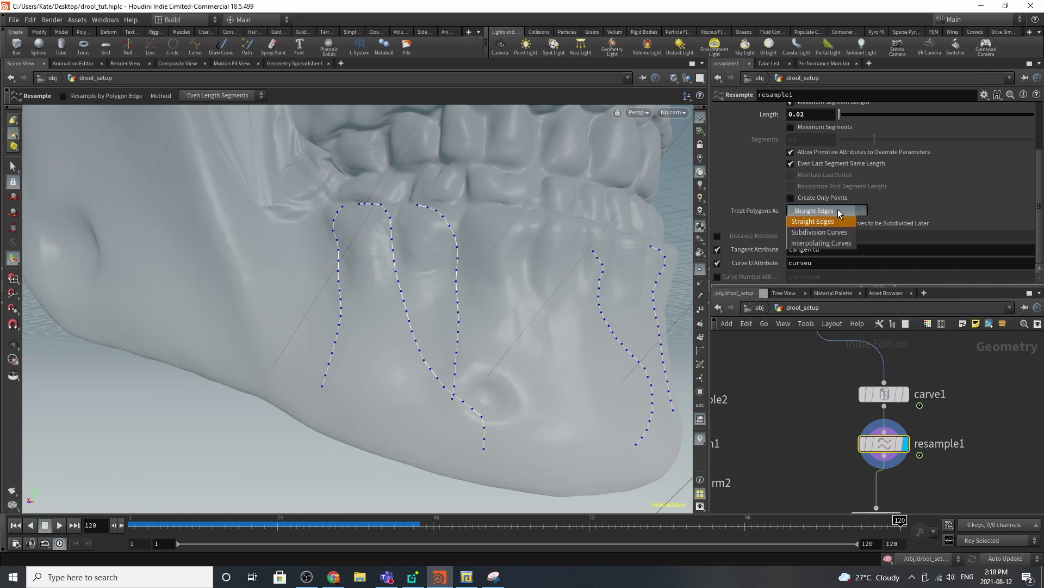
{"action": "left_click", "coordinate": [808, 232]}
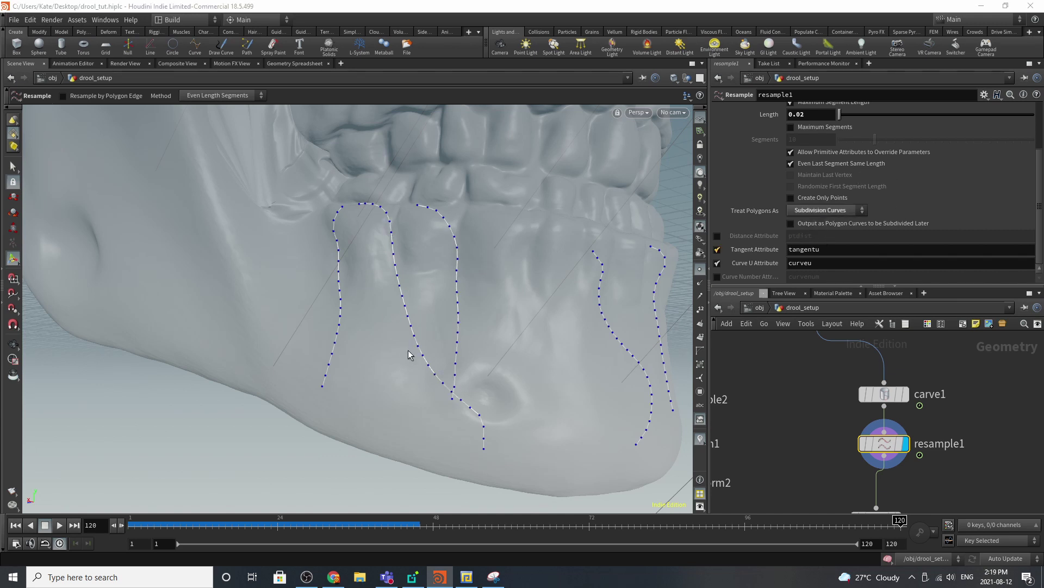
{"action": "left_click_drag", "start_coordinate": [350, 347], "coordinate": [436, 294], "text": "alt"}
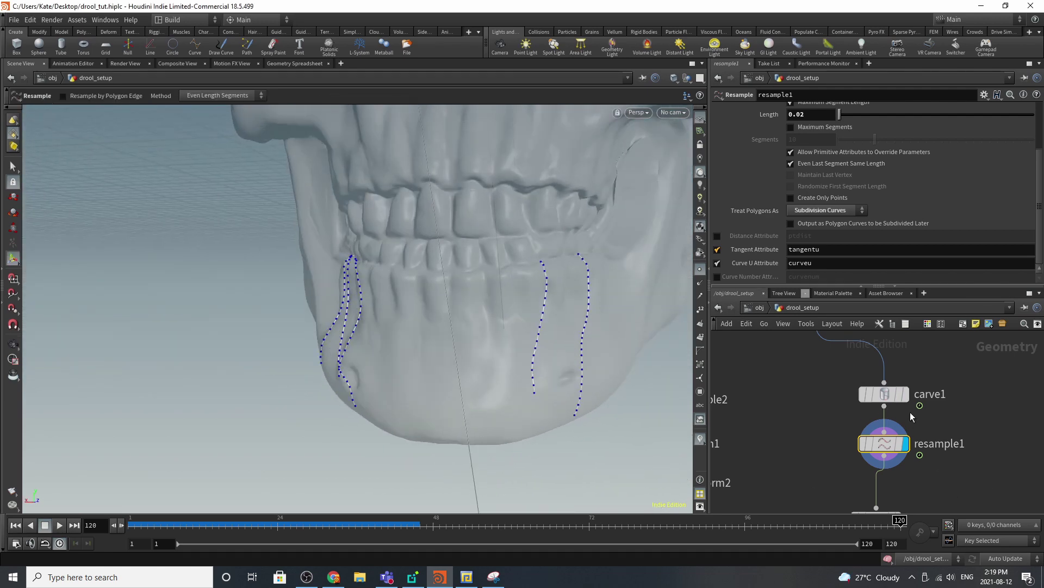
Display transform1 and examine how its scaled curves sit relative to the jaw surface
{"action": "scroll", "coordinate": [910, 413], "scroll_direction": "down", "scroll_amount": 3}
{"action": "scroll", "coordinate": [896, 468], "scroll_direction": "up", "scroll_amount": 3}
{"action": "left_click", "coordinate": [909, 468]}
{"action": "left_click", "coordinate": [888, 468]}
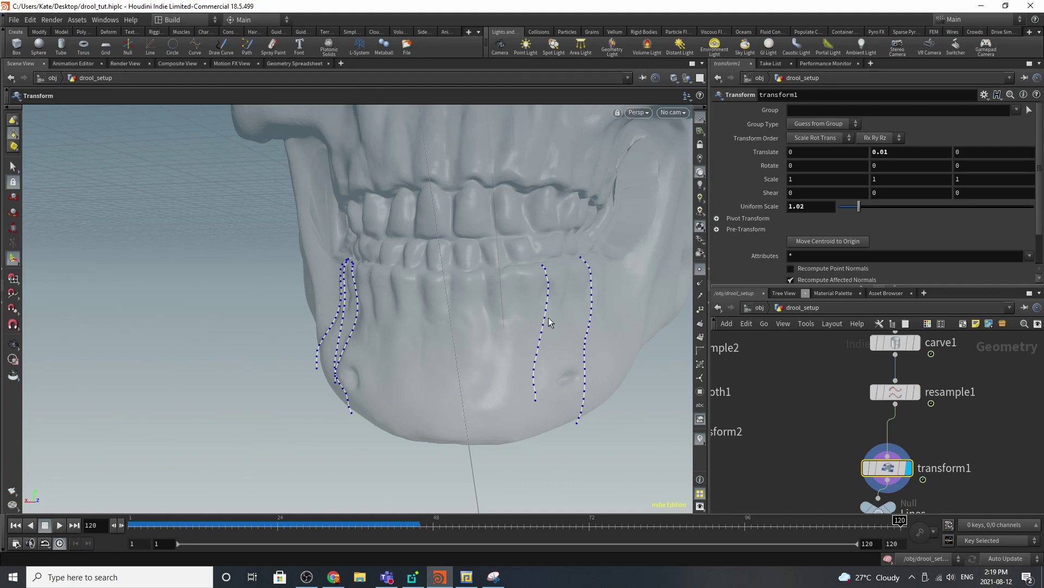
{"action": "left_click_drag", "start_coordinate": [549, 321], "coordinate": [527, 263], "text": "alt"}
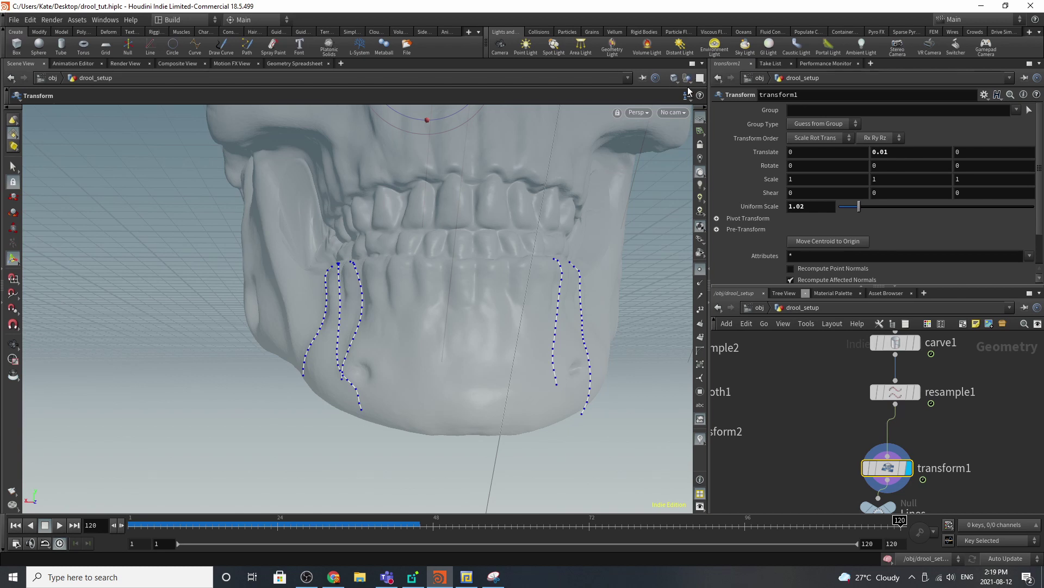
Show the other objects without ghosting, and display resample1 to inspect where its curves intersect the jaw
{"action": "left_click", "coordinate": [688, 79]}
{"action": "left_click", "coordinate": [719, 90]}
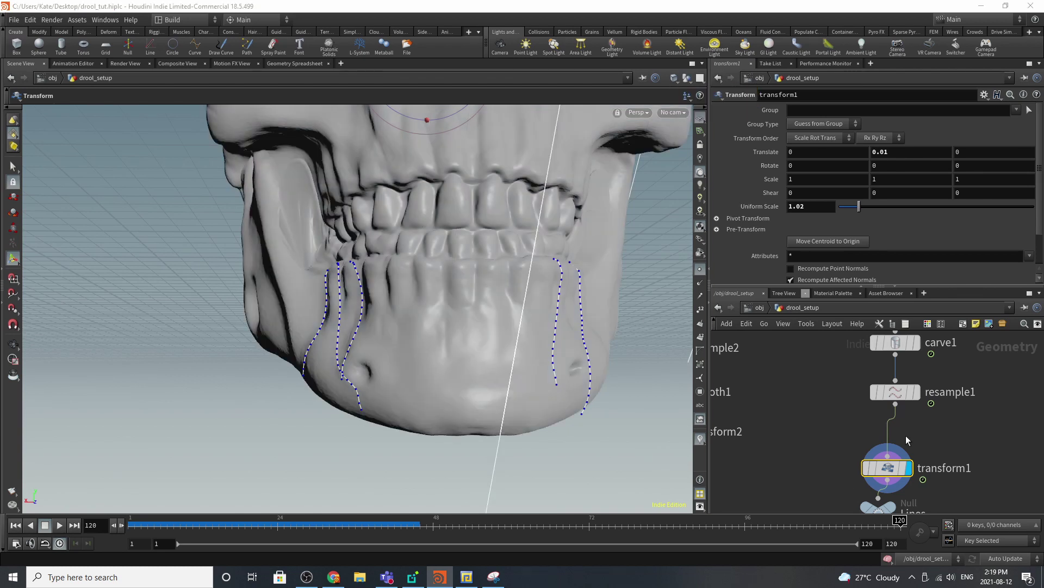
{"action": "left_click", "coordinate": [917, 392]}
{"action": "left_click", "coordinate": [899, 395]}
{"action": "right_click_drag", "start_coordinate": [421, 352], "coordinate": [405, 305], "text": "alt"}
{"action": "left_click_drag", "start_coordinate": [396, 347], "coordinate": [484, 342], "text": "alt"}
{"action": "right_click_drag", "start_coordinate": [301, 372], "coordinate": [511, 340], "text": "alt"}
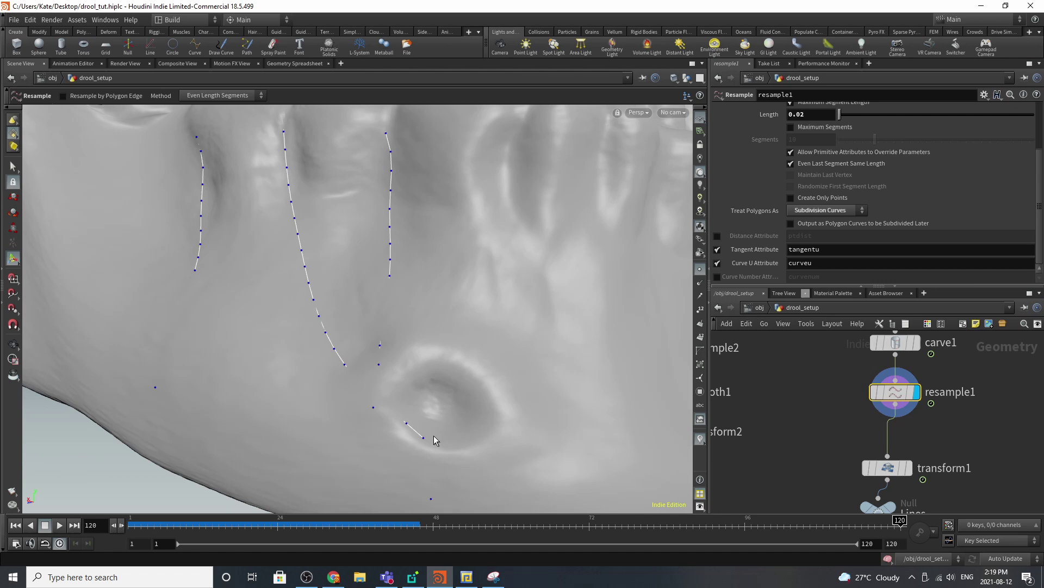
Display transform1 and examine from the side and front how its offset curves sit around the jaw
{"action": "right_click_drag", "start_coordinate": [559, 432], "coordinate": [181, 338], "text": "alt"}
{"action": "left_click_drag", "start_coordinate": [181, 337], "coordinate": [242, 359], "text": "alt"}
{"action": "right_click_drag", "start_coordinate": [242, 359], "coordinate": [224, 359], "text": "alt"}
{"action": "left_click_drag", "start_coordinate": [224, 359], "coordinate": [279, 365], "text": "alt"}
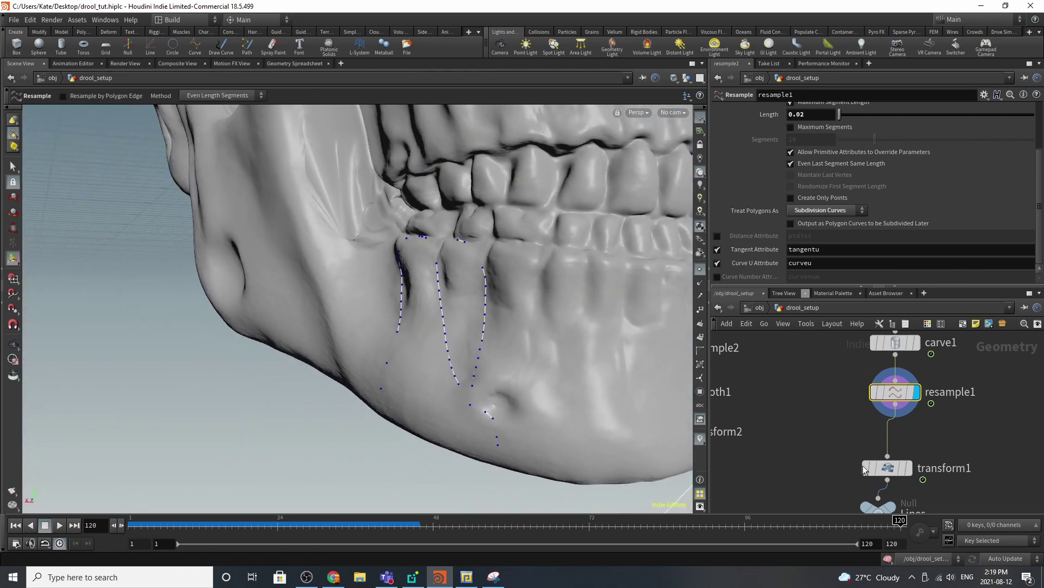
{"action": "left_click", "coordinate": [910, 468]}
{"action": "left_click", "coordinate": [879, 472]}
{"action": "left_click_drag", "start_coordinate": [381, 349], "coordinate": [645, 330], "text": "alt"}
{"action": "key", "text": "Return"}
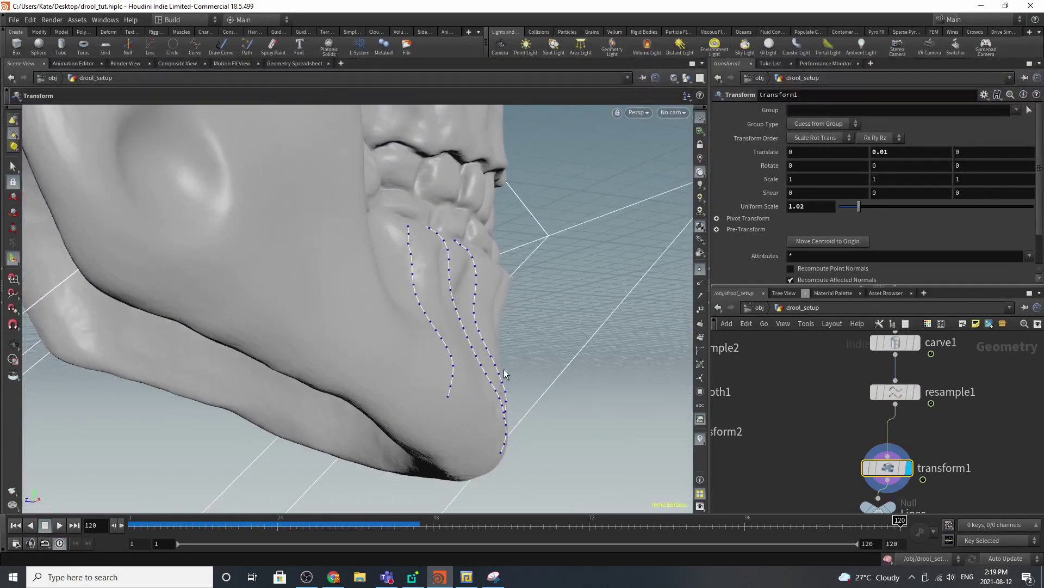
{"action": "key", "text": "Escape"}
{"action": "left_click_drag", "start_coordinate": [403, 271], "coordinate": [585, 296]}
{"action": "left_click_drag", "start_coordinate": [470, 327], "coordinate": [492, 333]}
{"action": "scroll", "coordinate": [882, 428], "scroll_direction": "down", "scroll_amount": 3}
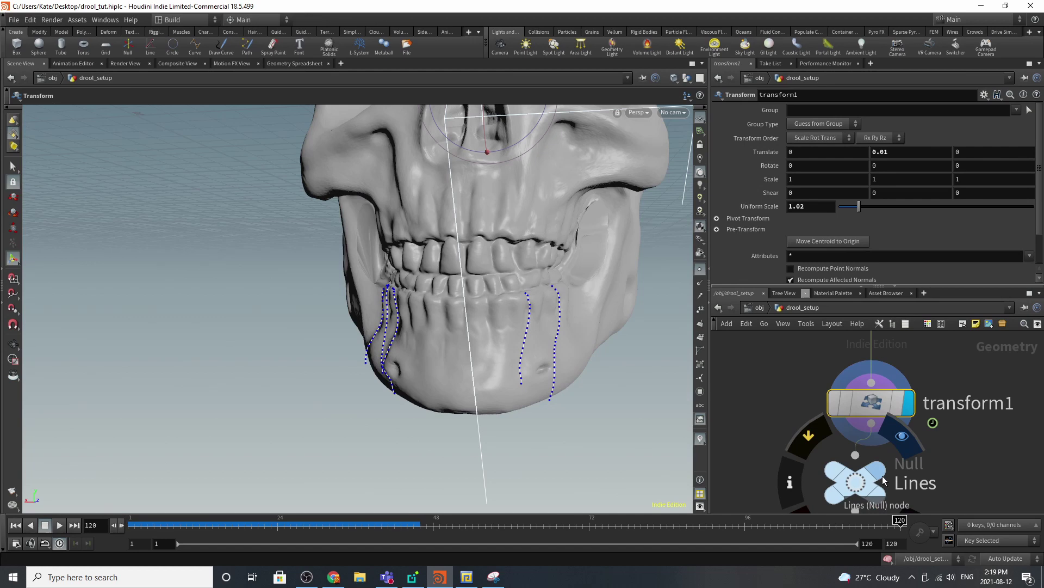
Display merge1 and turn off point display in the viewport to view the wires together with the skull
{"action": "left_click", "coordinate": [883, 476]}
{"action": "scroll", "coordinate": [501, 289], "scroll_direction": "up", "scroll_amount": 3}
{"action": "left_click_drag", "start_coordinate": [473, 296], "coordinate": [629, 345], "text": "alt"}
{"action": "key", "text": "Return"}
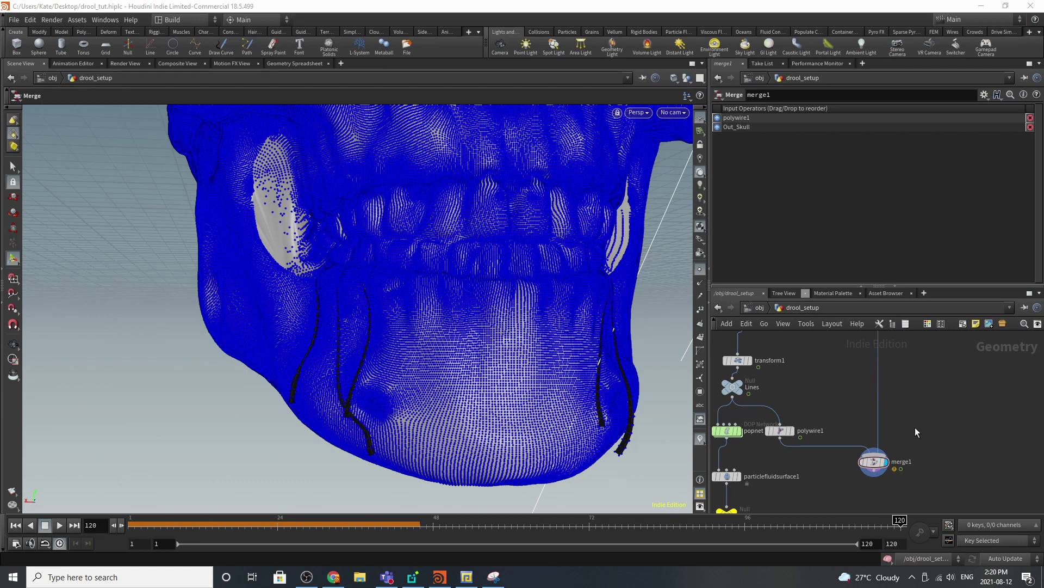
{"action": "left_click", "coordinate": [701, 270]}
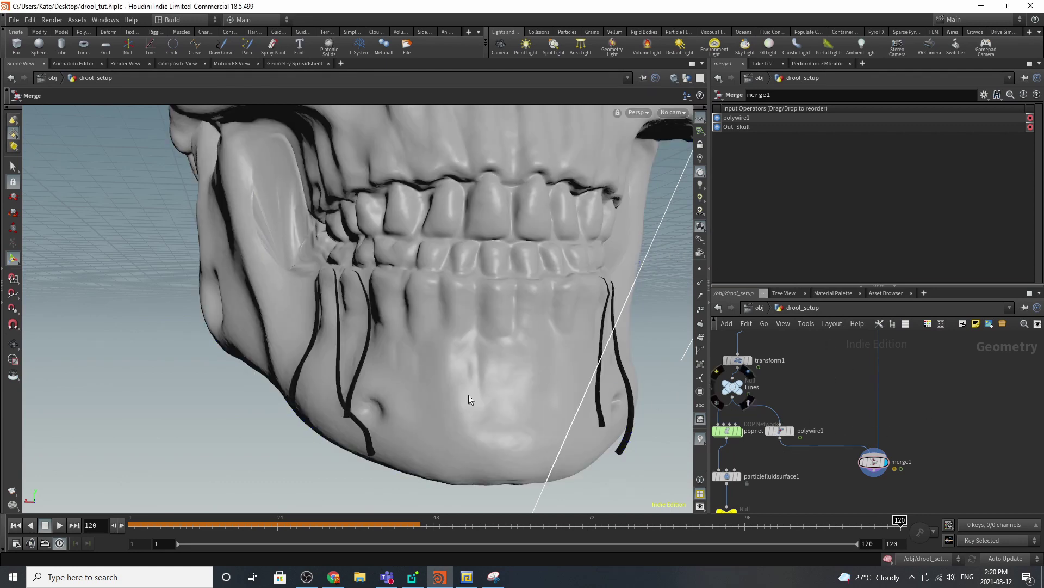
{"action": "left_click_drag", "start_coordinate": [409, 366], "coordinate": [507, 351], "text": "alt"}
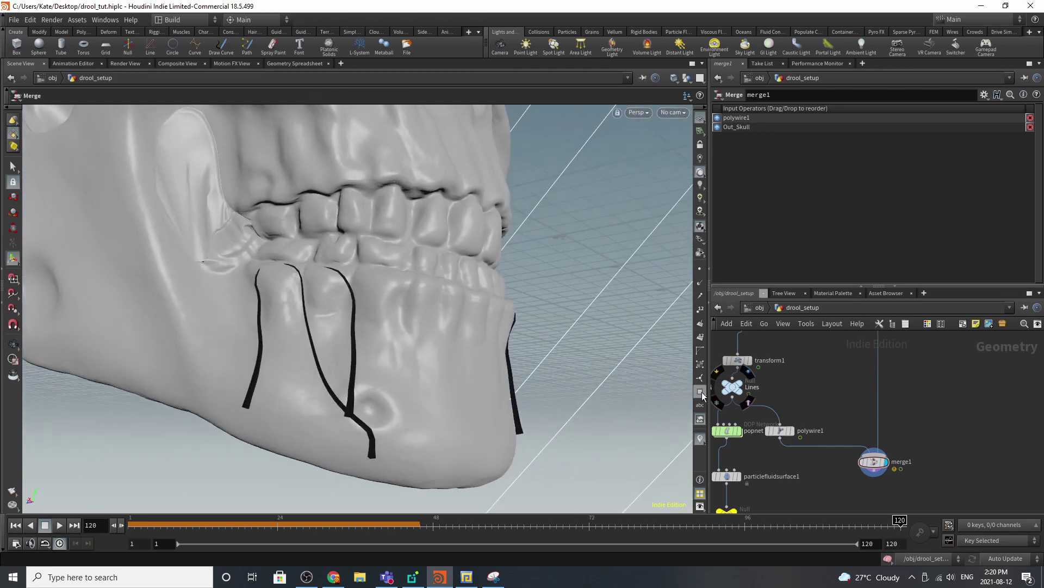
{"action": "scroll", "coordinate": [888, 462], "scroll_direction": "down", "scroll_amount": 3}
{"action": "scroll", "coordinate": [869, 469], "scroll_direction": "up", "scroll_amount": 3}
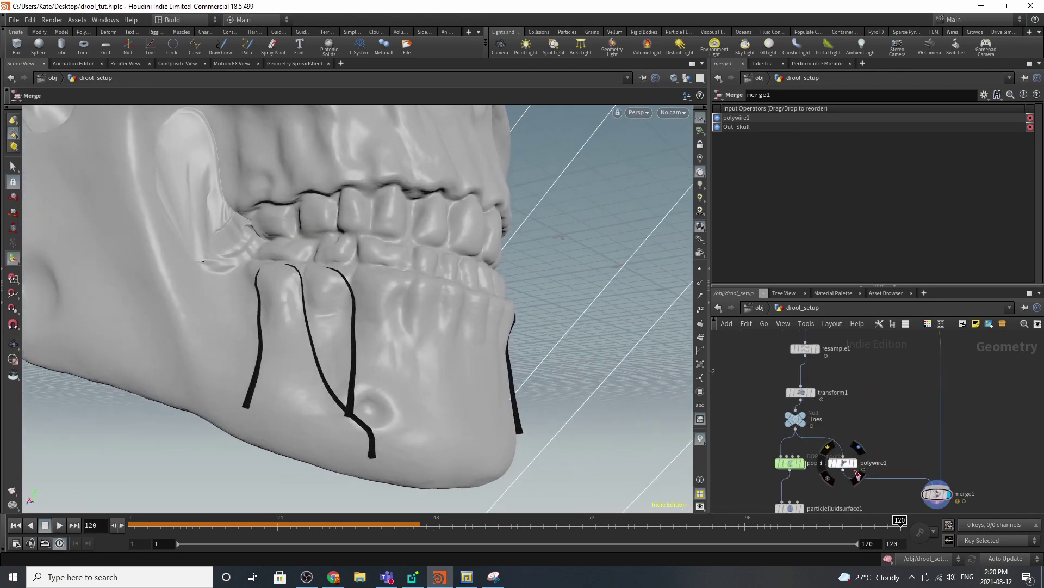
Select polywire1 and scrub the timeline to frame 60 to check how the wires grow down the jaw
{"action": "left_click", "coordinate": [848, 464]}
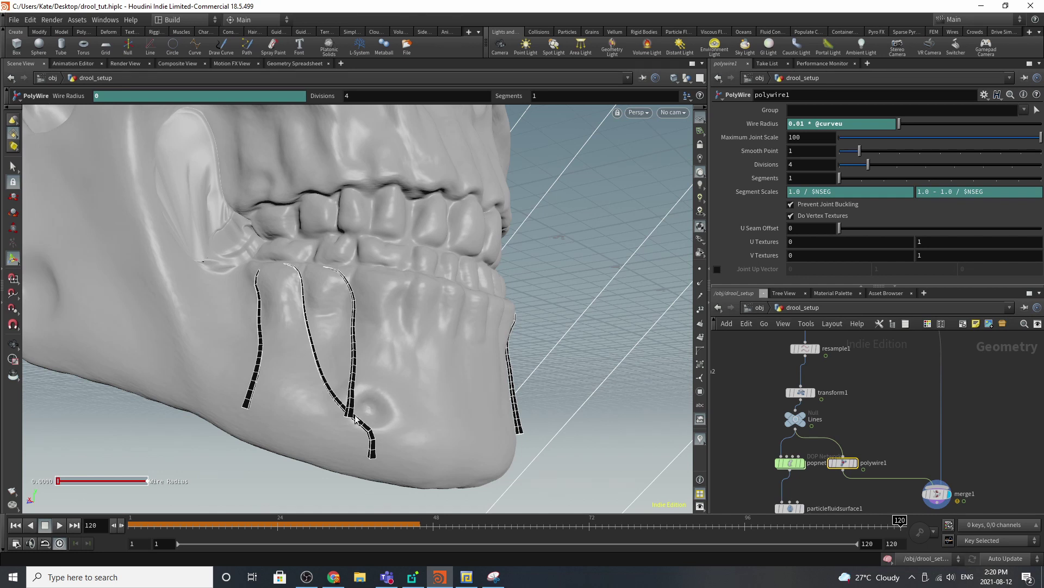
{"action": "left_click", "coordinate": [293, 532]}
{"action": "left_click", "coordinate": [324, 533]}
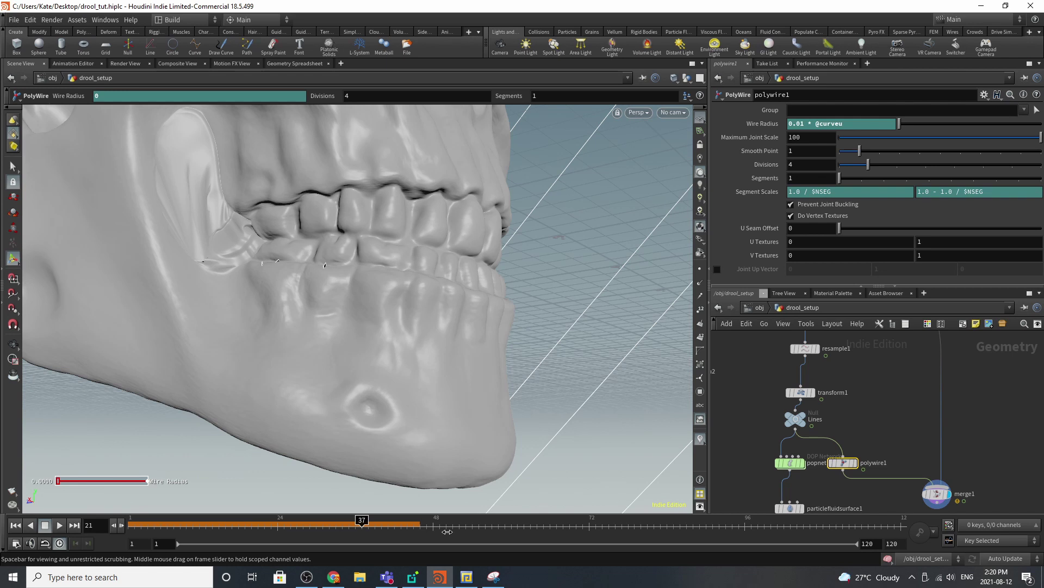
{"action": "left_click", "coordinate": [498, 533]}
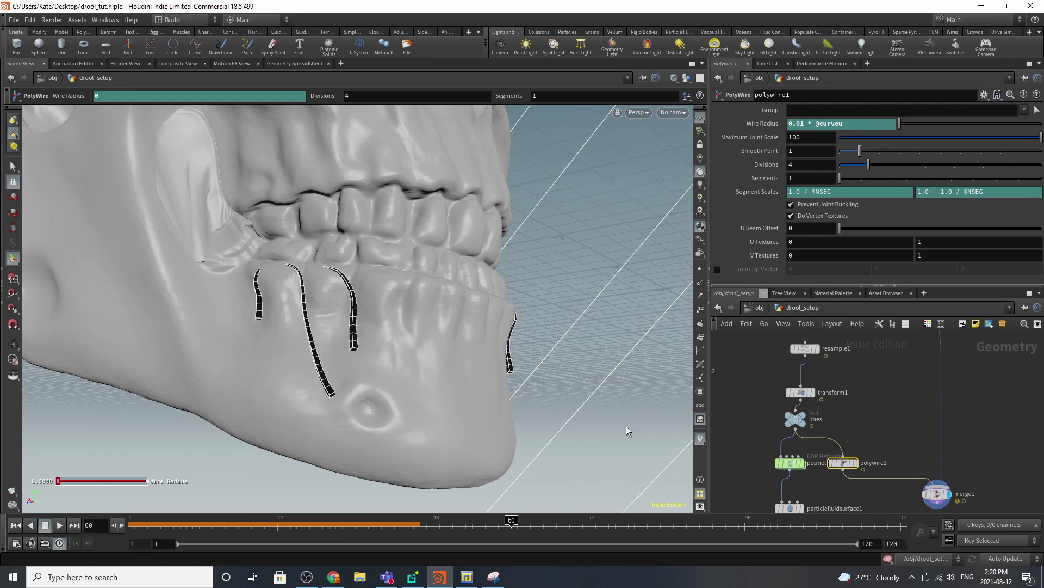
Display resample1 and review its Curve U Attribute, which drives the wire radius
{"action": "scroll", "coordinate": [837, 494], "scroll_direction": "down", "scroll_amount": 5}
{"action": "scroll", "coordinate": [834, 366], "scroll_direction": "up", "scroll_amount": 2}
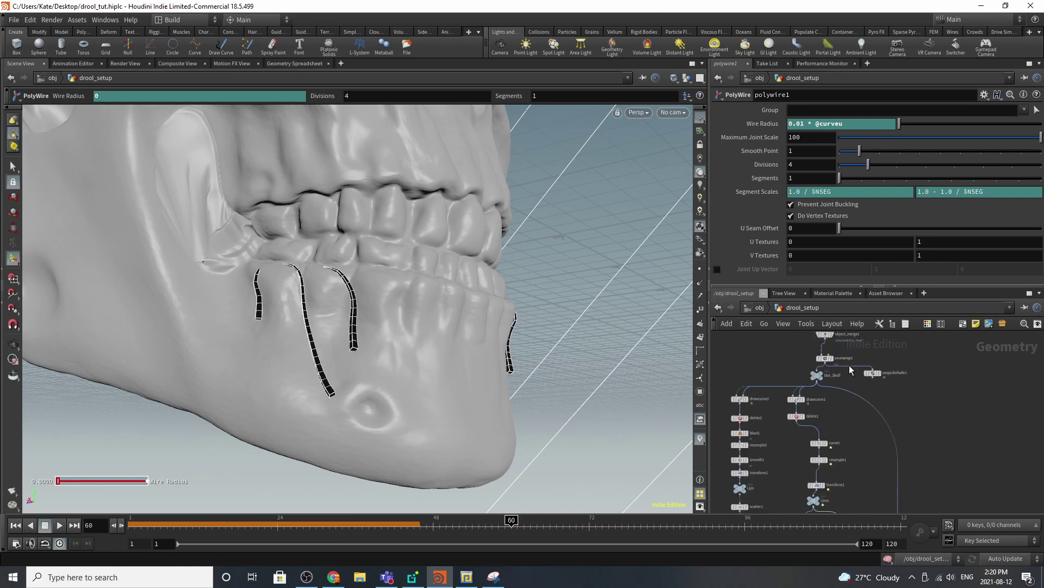
{"action": "scroll", "coordinate": [834, 411], "scroll_direction": "up", "scroll_amount": 3}
{"action": "scroll", "coordinate": [834, 411], "scroll_direction": "up", "scroll_amount": 3}
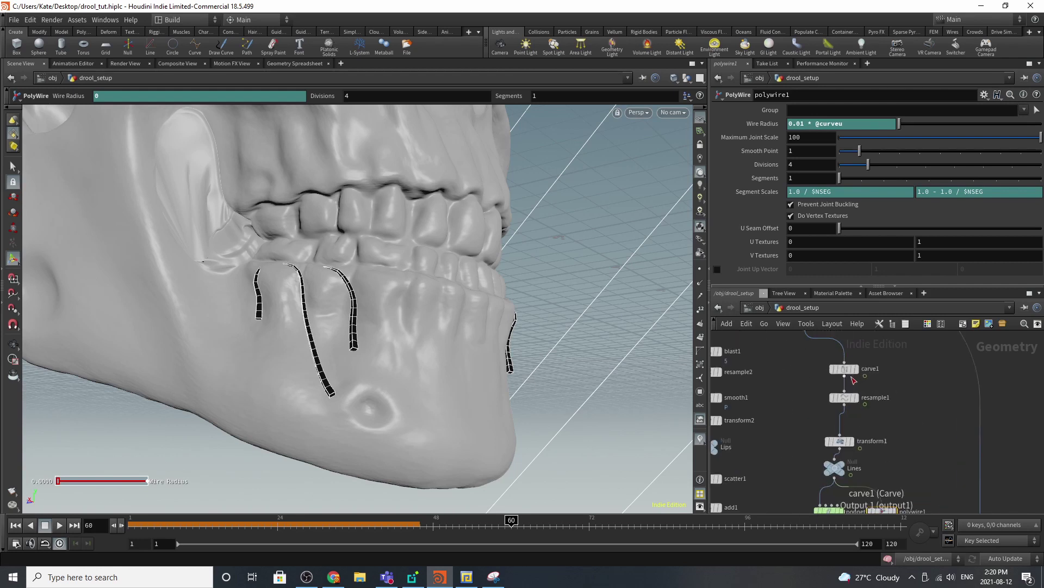
{"action": "left_click", "coordinate": [854, 407]}
{"action": "left_click", "coordinate": [859, 407]}
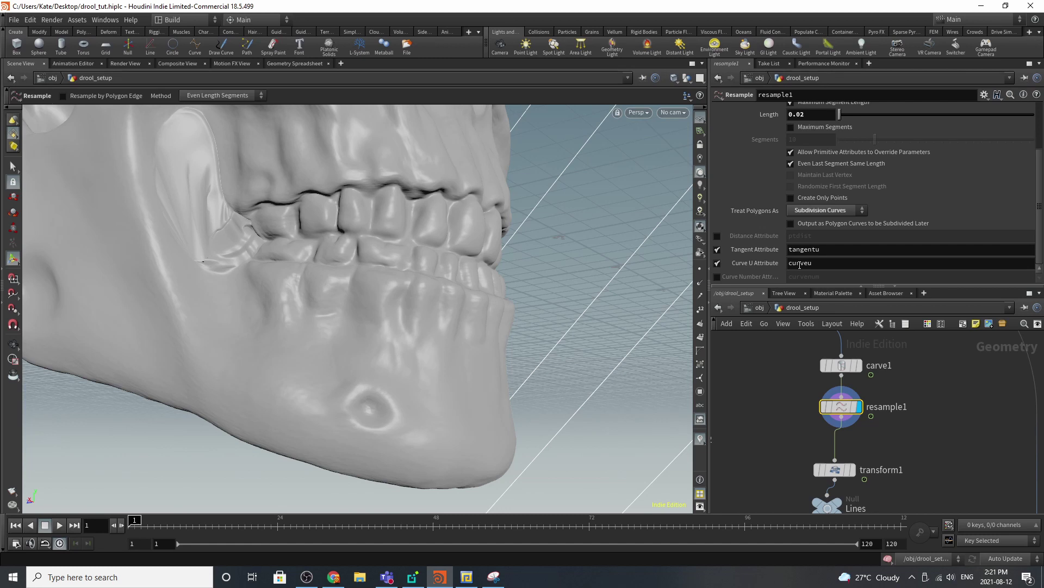
Display polywire1 and move the timeline to frame 61
{"action": "scroll", "coordinate": [765, 407], "scroll_direction": "down", "scroll_amount": 7}
{"action": "scroll", "coordinate": [811, 450], "scroll_direction": "up", "scroll_amount": 7}
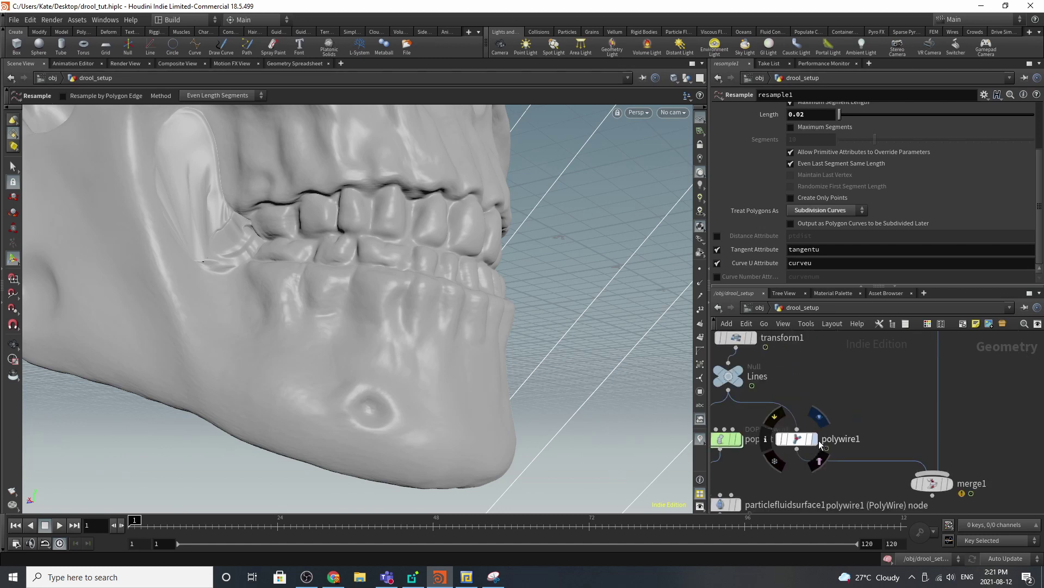
{"action": "left_click", "coordinate": [814, 439]}
{"action": "left_click", "coordinate": [808, 443]}
{"action": "key", "text": "Up"}
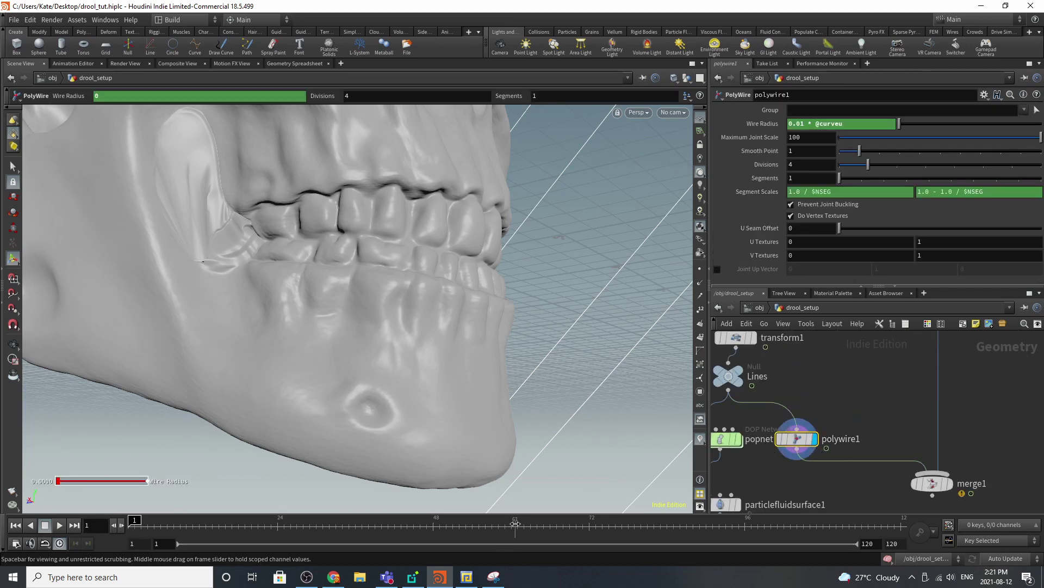
{"action": "key", "text": "Escape"}
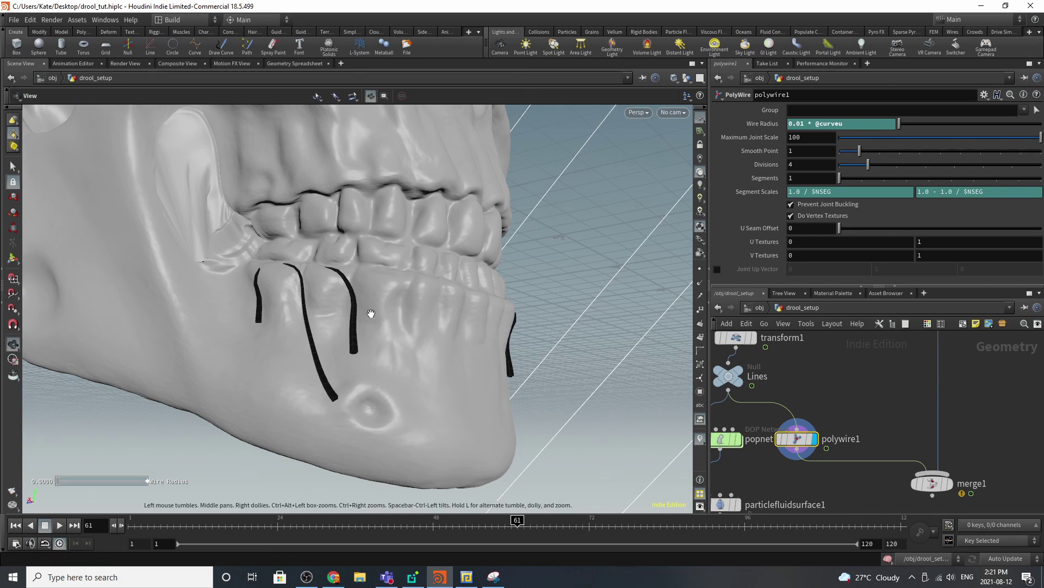
Examine up close how polywire1's wires change in thickness along the jaw
{"action": "left_click_drag", "start_coordinate": [385, 310], "coordinate": [311, 323]}
{"action": "scroll", "coordinate": [311, 323], "scroll_direction": "up", "scroll_amount": 3}
{"action": "key", "text": "Return"}
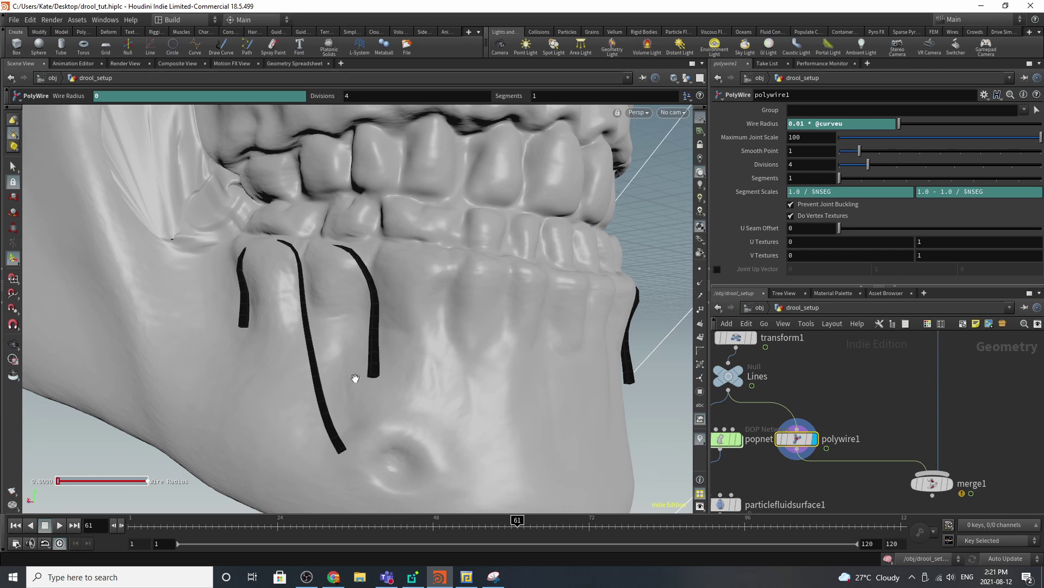
{"action": "key", "text": "Escape"}
{"action": "left_click_drag", "start_coordinate": [357, 379], "coordinate": [287, 426]}
{"action": "right_click_drag", "start_coordinate": [319, 425], "coordinate": [521, 291], "text": "alt"}
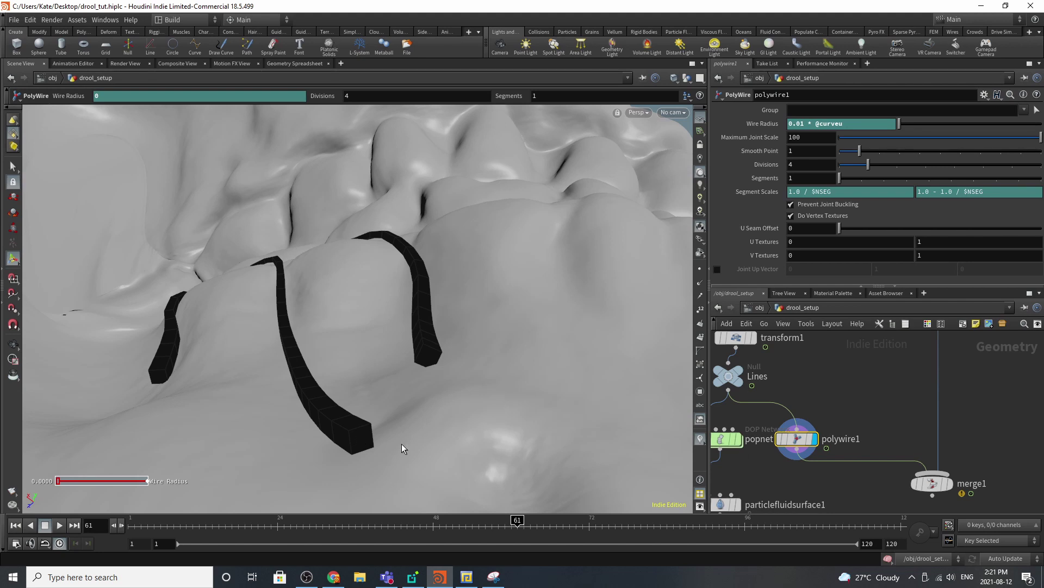
Set polywire1's Divisions to 8 and Segments to 4
{"action": "left_click_drag", "start_coordinate": [902, 179], "coordinate": [998, 168]}
{"action": "key", "text": "Escape"}
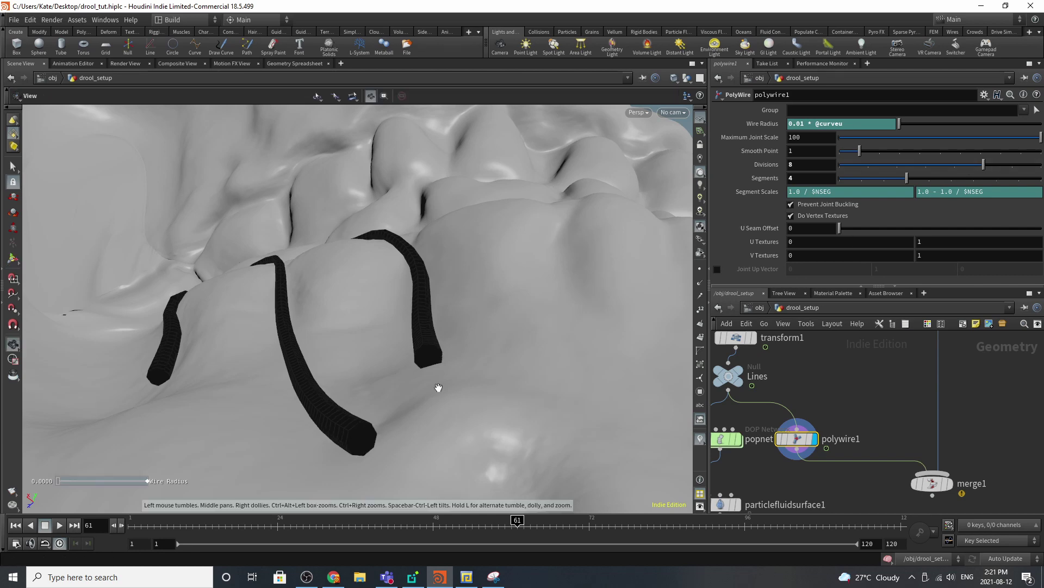
{"action": "left_click_drag", "start_coordinate": [438, 385], "coordinate": [304, 405]}
{"action": "key", "text": "Return"}
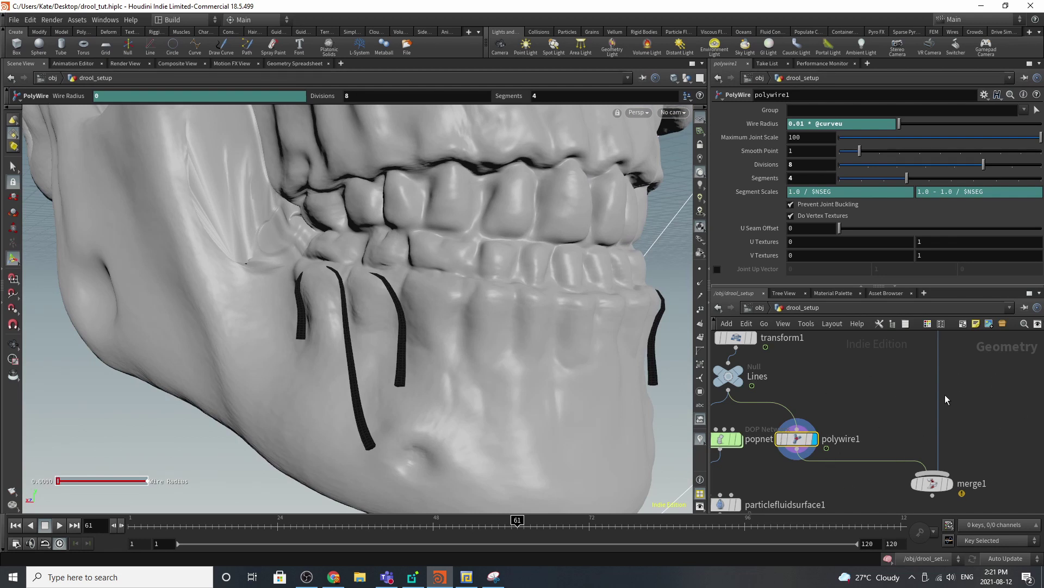
Display the popnet DOP Network and view its particles on the jaw
{"action": "scroll", "coordinate": [981, 429], "scroll_direction": "down", "scroll_amount": 5}
{"action": "scroll", "coordinate": [887, 430], "scroll_direction": "up", "scroll_amount": 7}
{"action": "left_click_drag", "start_coordinate": [866, 446], "coordinate": [823, 447]}
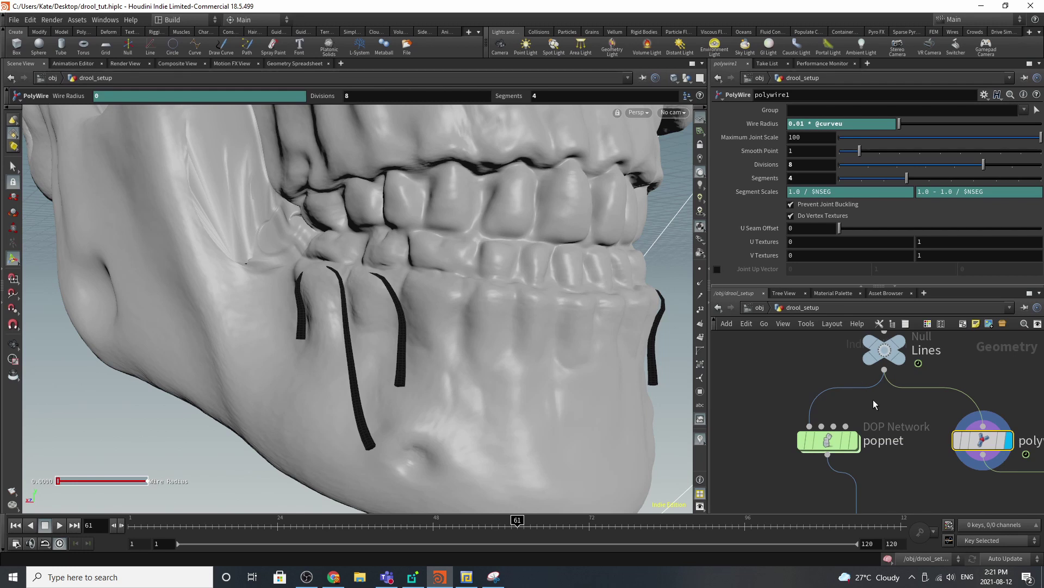
{"action": "scroll", "coordinate": [873, 404], "scroll_direction": "down", "scroll_amount": 3}
{"action": "scroll", "coordinate": [859, 444], "scroll_direction": "up", "scroll_amount": 4}
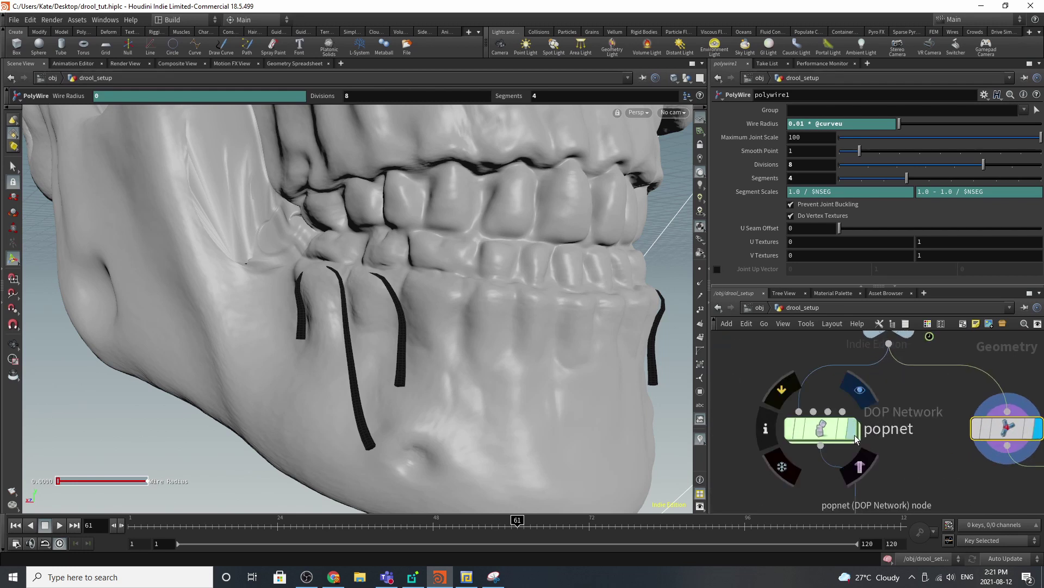
{"action": "left_click", "coordinate": [856, 440]}
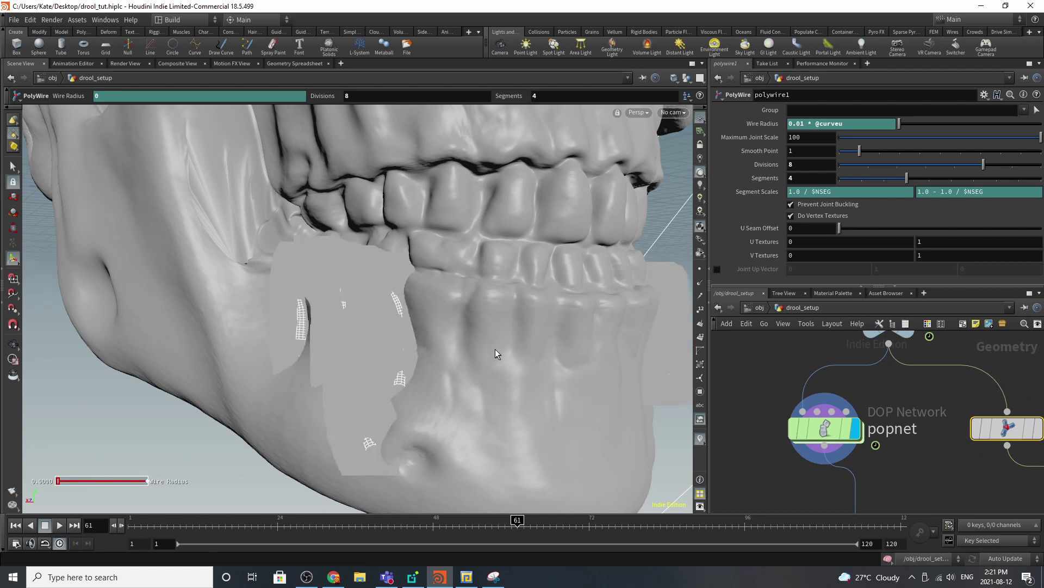
{"action": "right_click_drag", "start_coordinate": [495, 349], "coordinate": [298, 371], "text": "alt"}
{"action": "left_click_drag", "start_coordinate": [297, 371], "coordinate": [455, 297]}
{"action": "key", "text": "Return"}
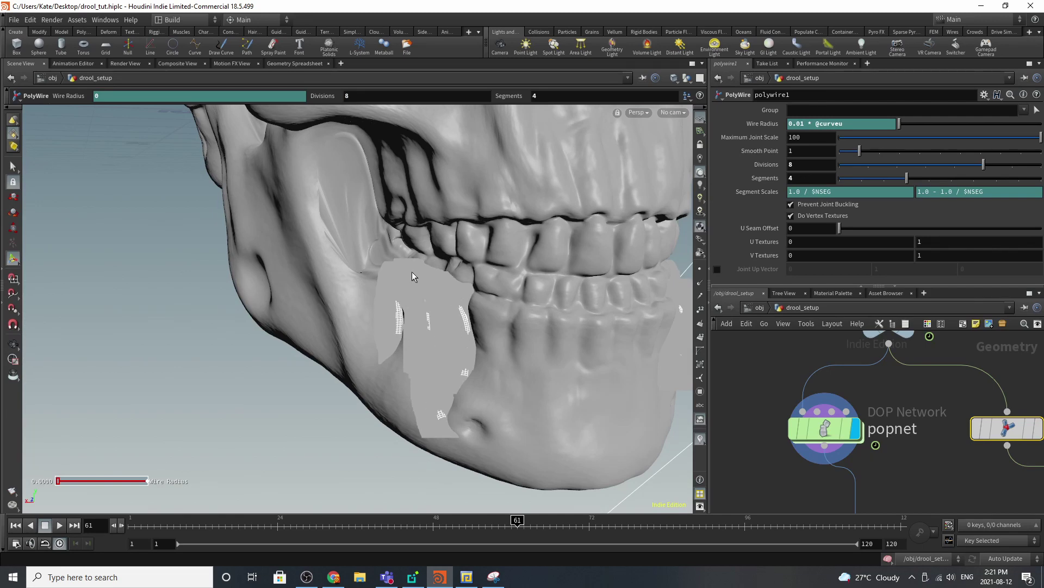
Turn off Display Sprites for particles in the viewport's display options and inspect the drool particles up close
{"action": "key", "text": "d"}
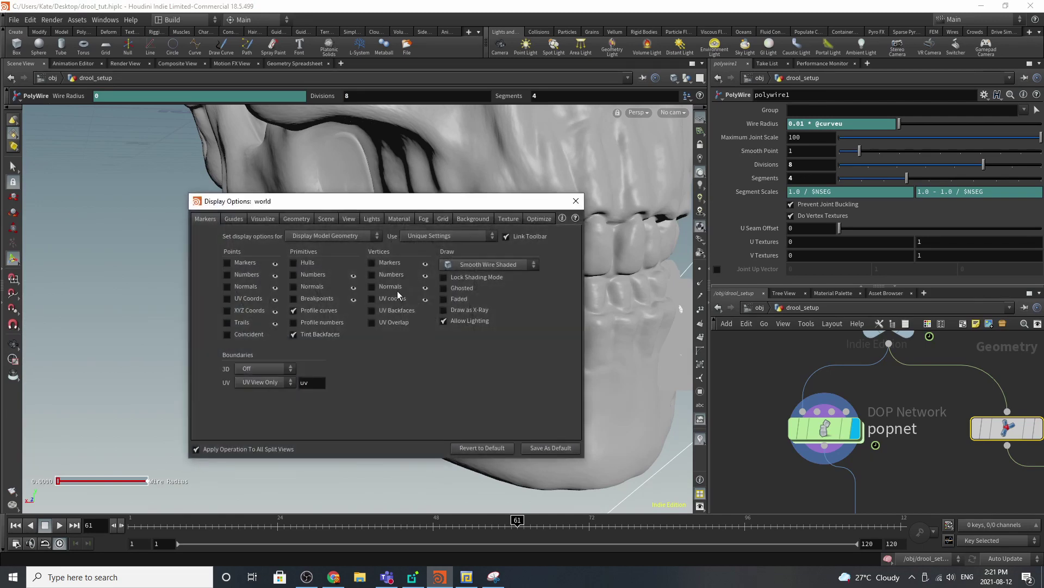
{"action": "left_click", "coordinate": [299, 219]}
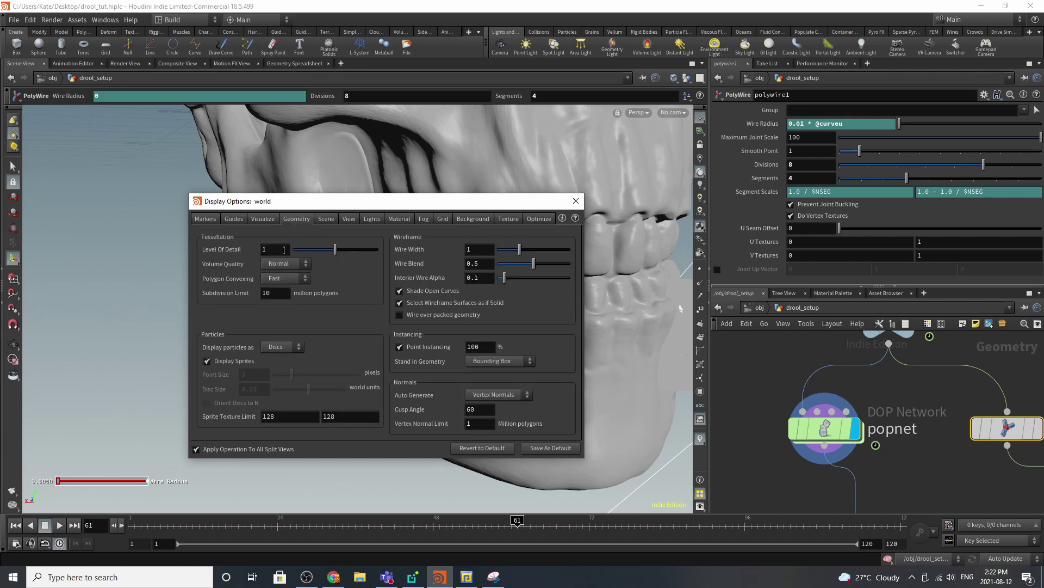
{"action": "left_click", "coordinate": [242, 361]}
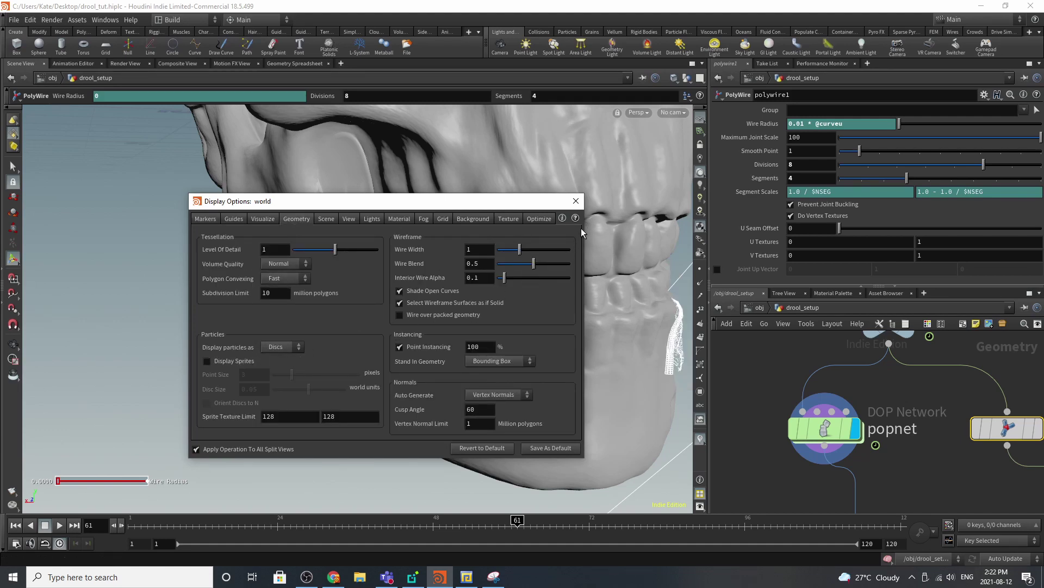
{"action": "left_click", "coordinate": [575, 202]}
{"action": "left_click_drag", "start_coordinate": [466, 377], "coordinate": [346, 349], "text": "alt"}
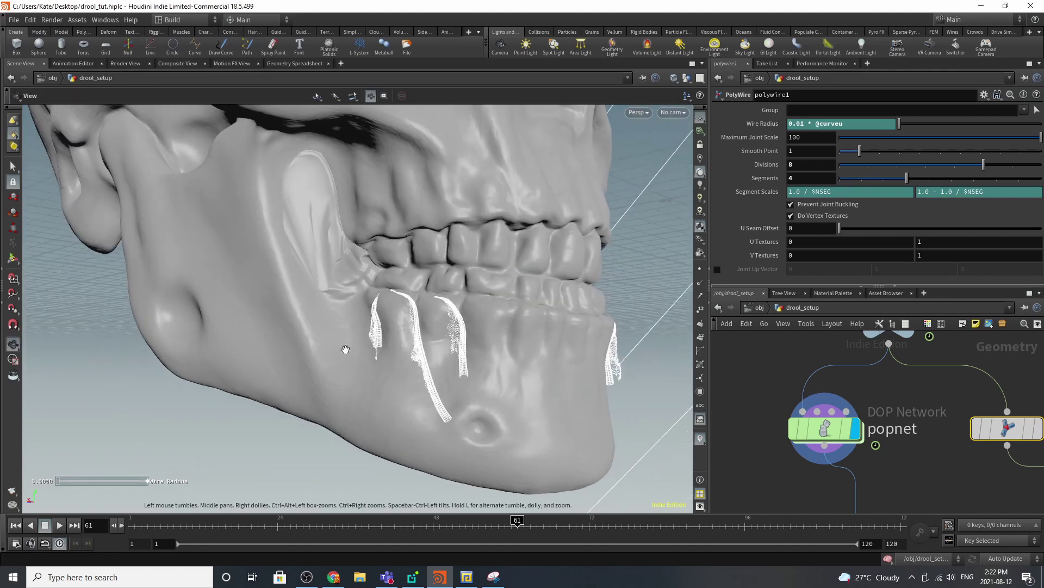
{"action": "right_click_drag", "start_coordinate": [399, 331], "coordinate": [631, 254], "text": "alt"}
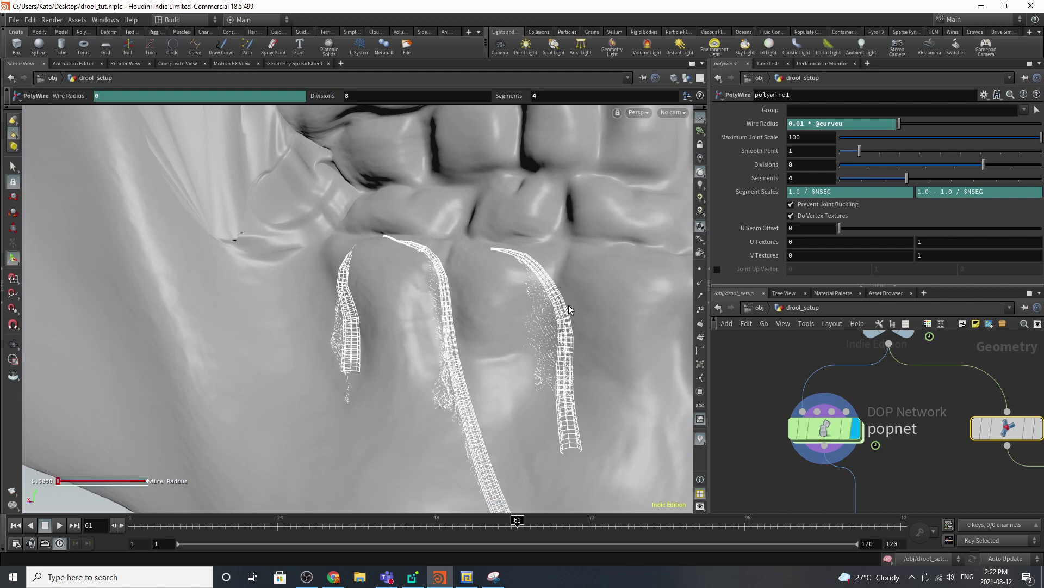
Select popnet to review its simulation settings and examine the particles along the jaw
{"action": "left_click", "coordinate": [824, 434]}
{"action": "left_click_drag", "start_coordinate": [569, 399], "coordinate": [593, 381], "text": "alt"}
{"action": "scroll", "coordinate": [837, 441], "scroll_direction": "down", "scroll_amount": 5}
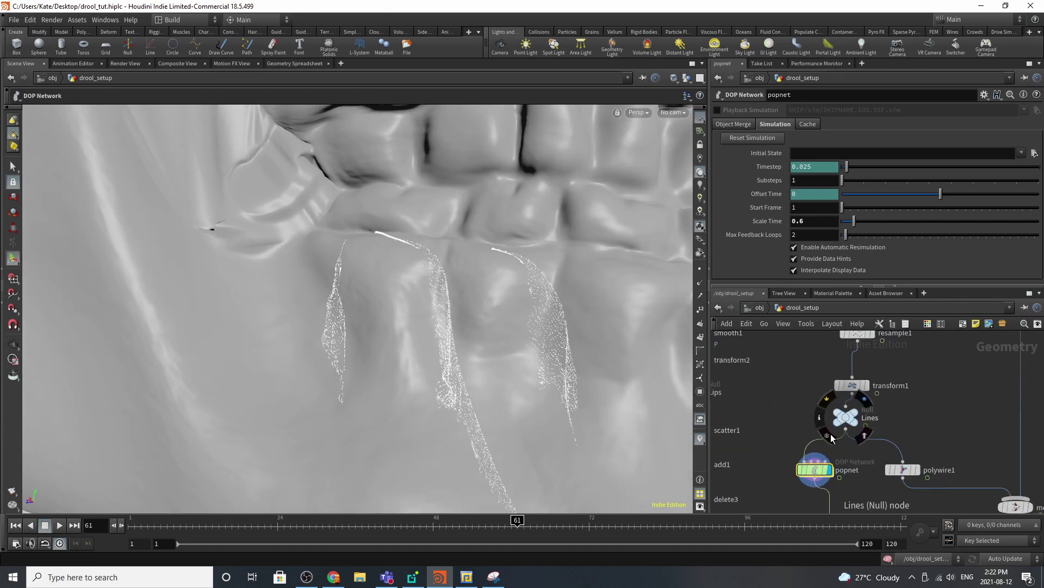
{"action": "scroll", "coordinate": [818, 472], "scroll_direction": "up", "scroll_amount": 1}
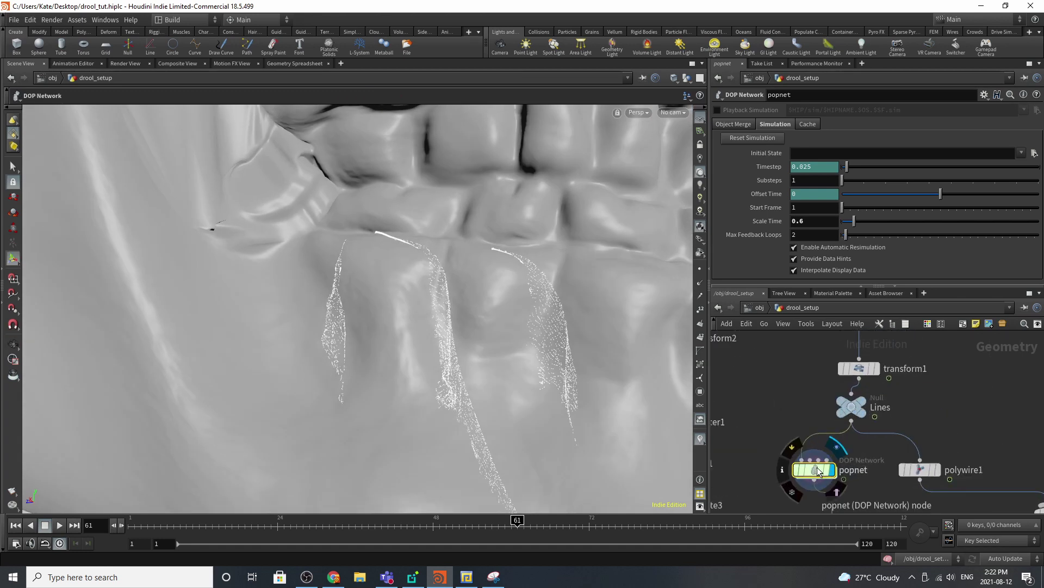
{"action": "scroll", "coordinate": [819, 471], "scroll_direction": "up", "scroll_amount": 1}
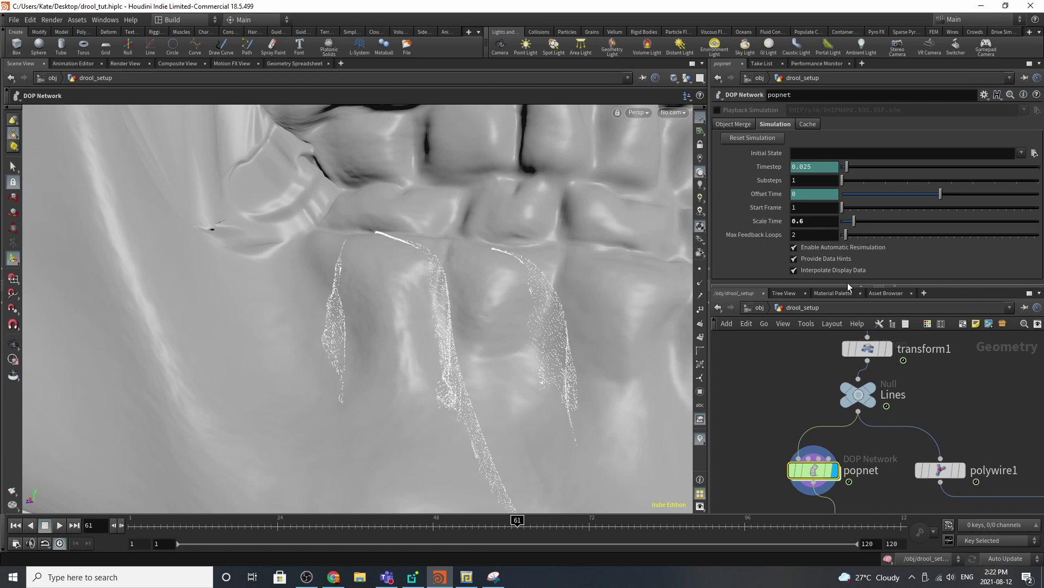
{"action": "scroll", "coordinate": [831, 456], "scroll_direction": "down", "scroll_amount": 1}
Hide the other objects in the viewport and focus the network on popnet's inputs
{"action": "left_click", "coordinate": [687, 78]}
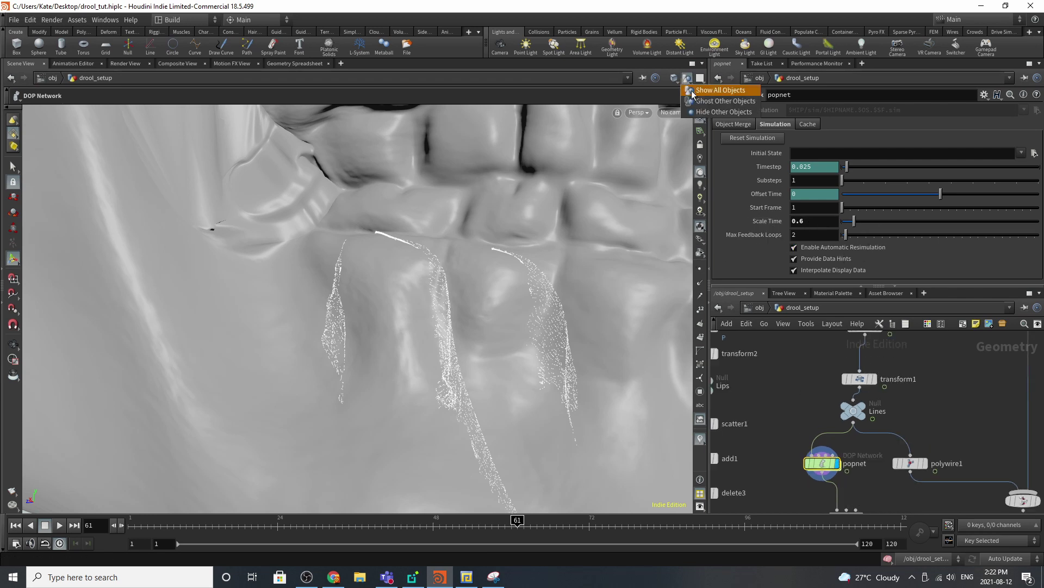
{"action": "left_click", "coordinate": [702, 112]}
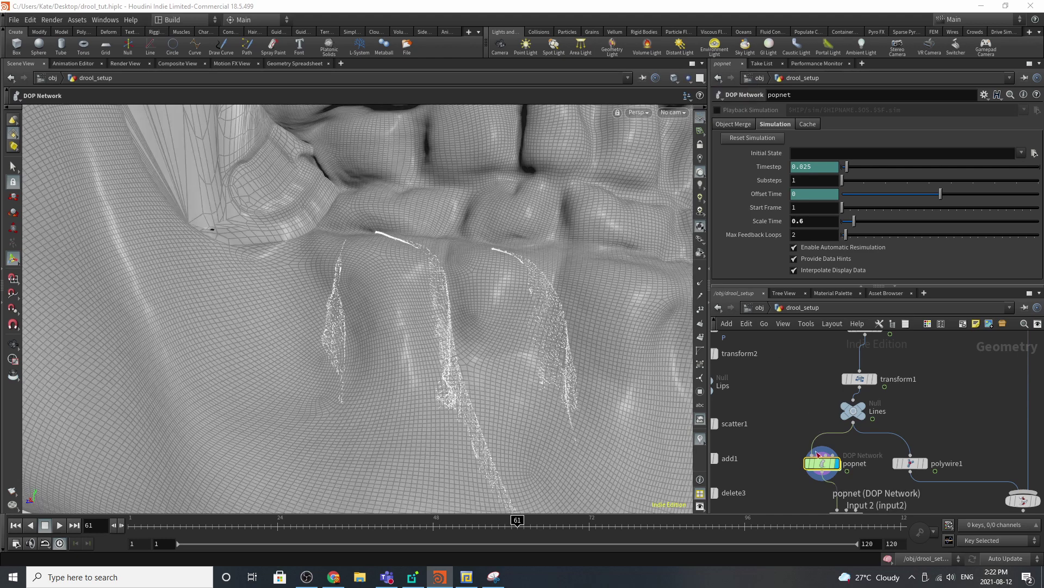
{"action": "scroll", "coordinate": [849, 458], "scroll_direction": "up", "scroll_amount": 2}
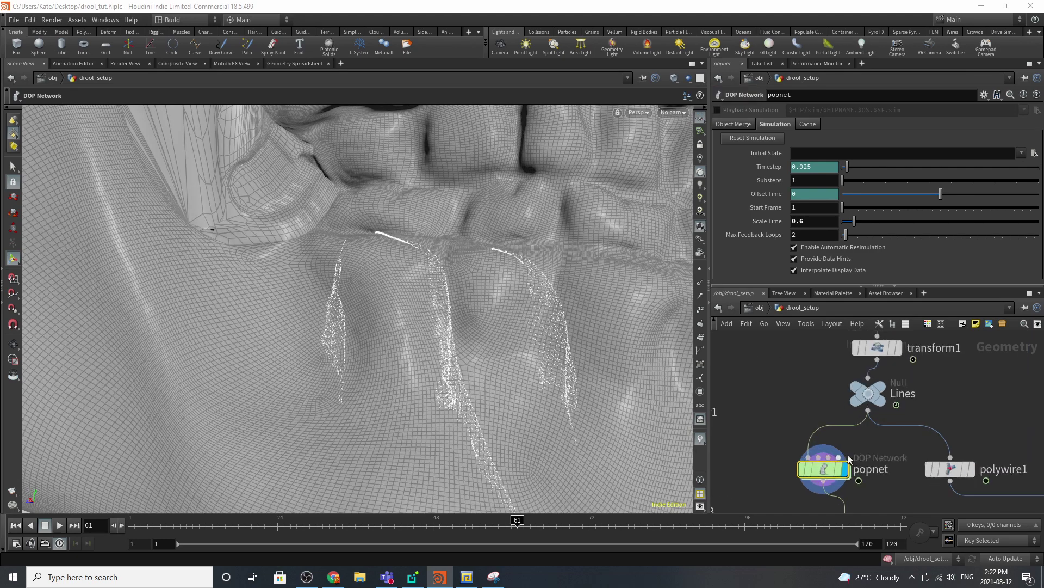
Open the popnet network and review the source and birth settings of source_first_input
{"action": "double_click", "coordinate": [823, 468]}
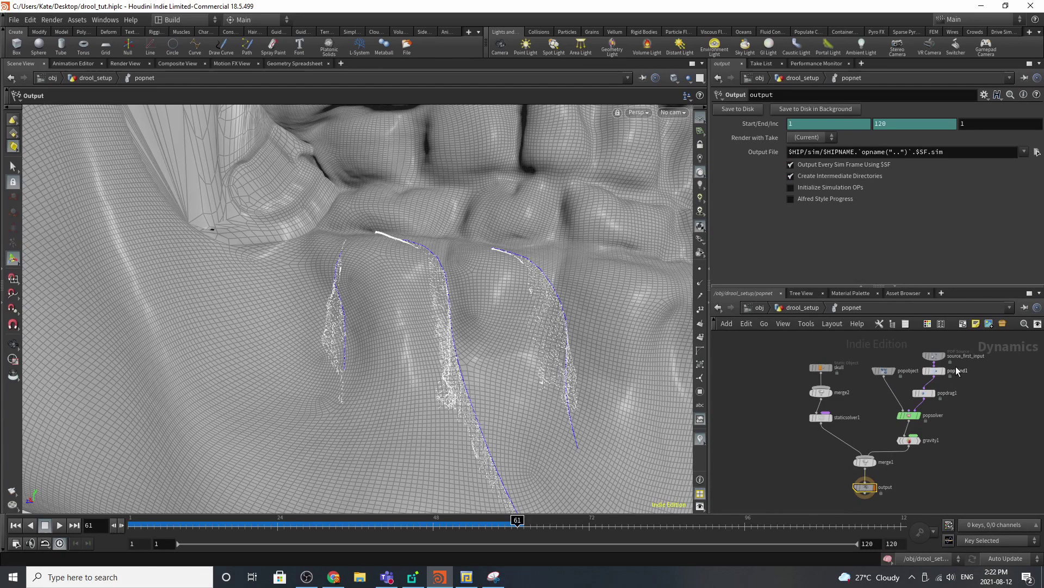
{"action": "scroll", "coordinate": [977, 372], "scroll_direction": "up", "scroll_amount": 3}
{"action": "middle_click_drag", "start_coordinate": [922, 352], "coordinate": [819, 465]}
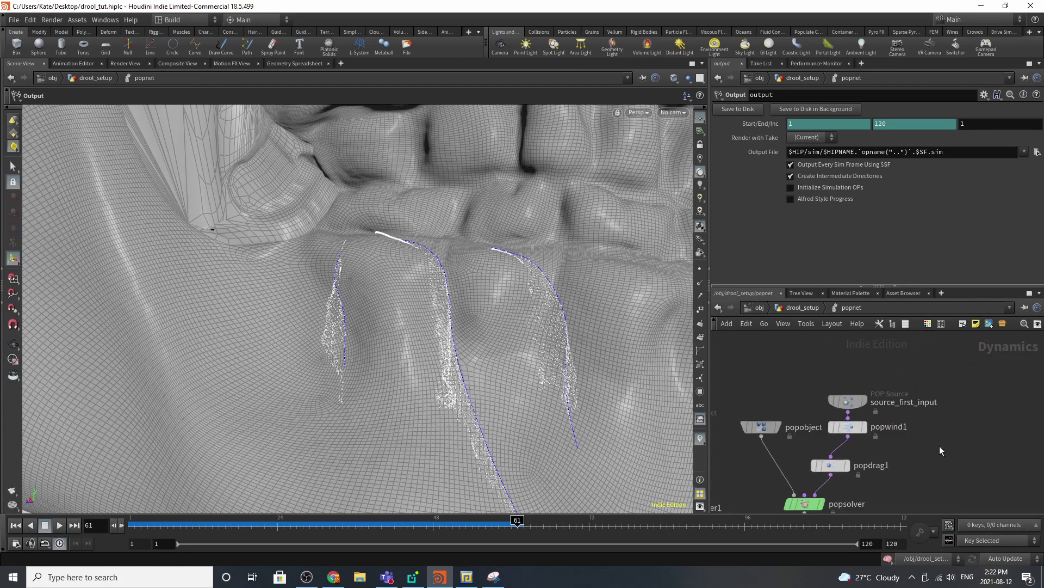
{"action": "scroll", "coordinate": [909, 436], "scroll_direction": "down", "scroll_amount": 2}
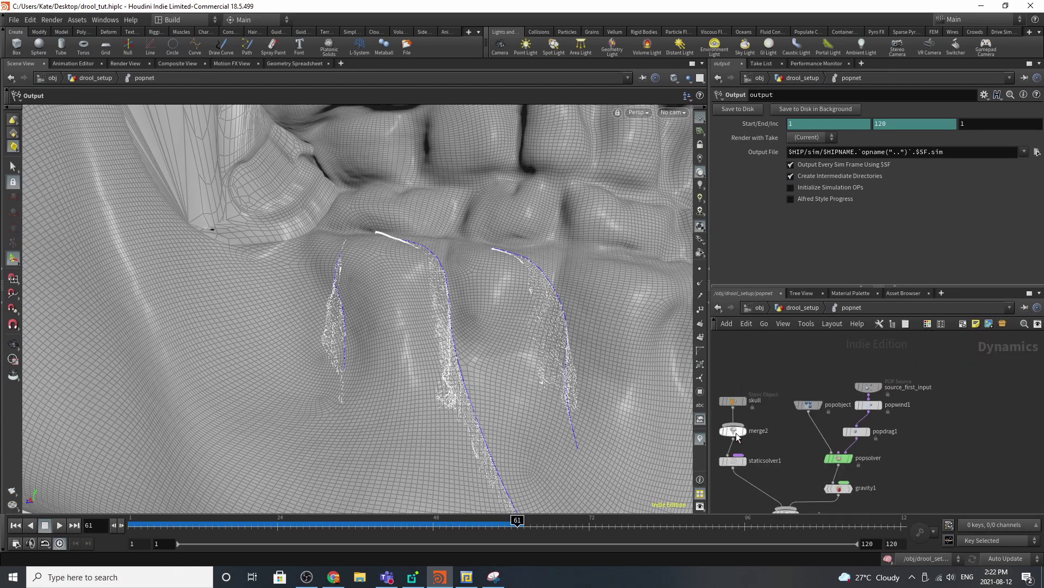
{"action": "scroll", "coordinate": [874, 391], "scroll_direction": "up", "scroll_amount": 3}
{"action": "left_click", "coordinate": [873, 389]}
{"action": "scroll", "coordinate": [873, 390], "scroll_direction": "up", "scroll_amount": 3}
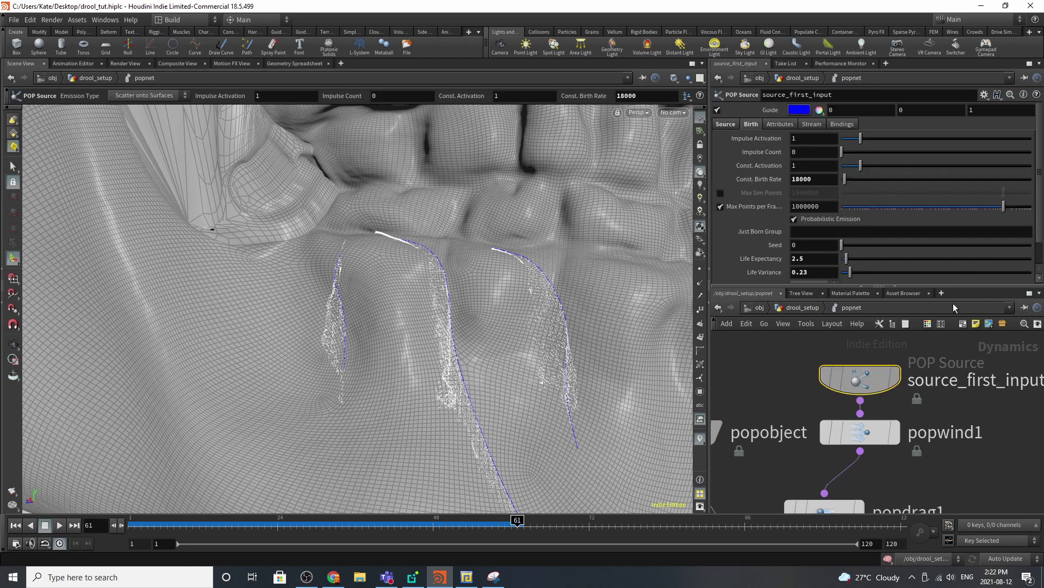
{"action": "left_click", "coordinate": [726, 124]}
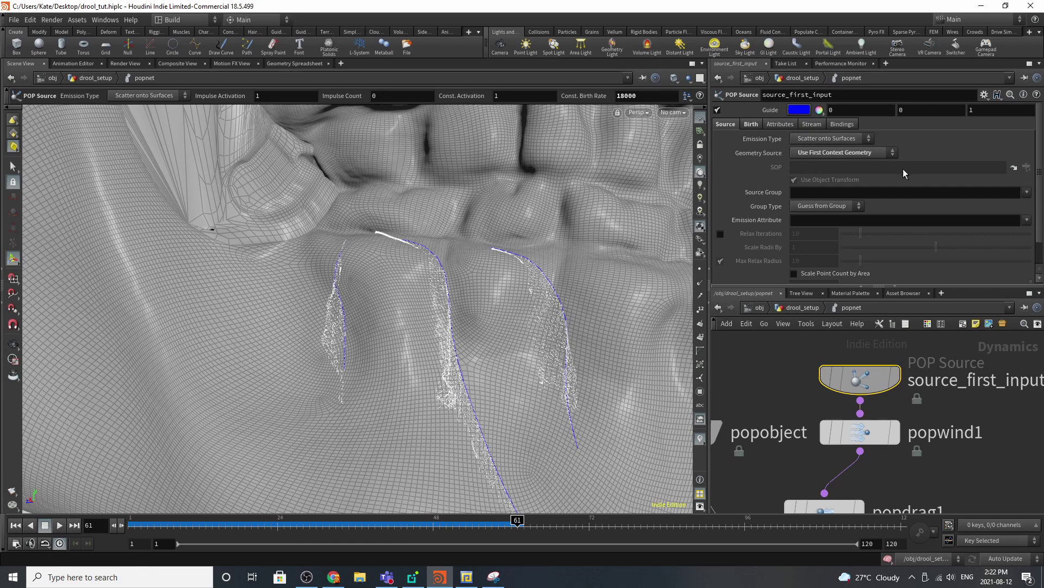
{"action": "left_click", "coordinate": [750, 125]}
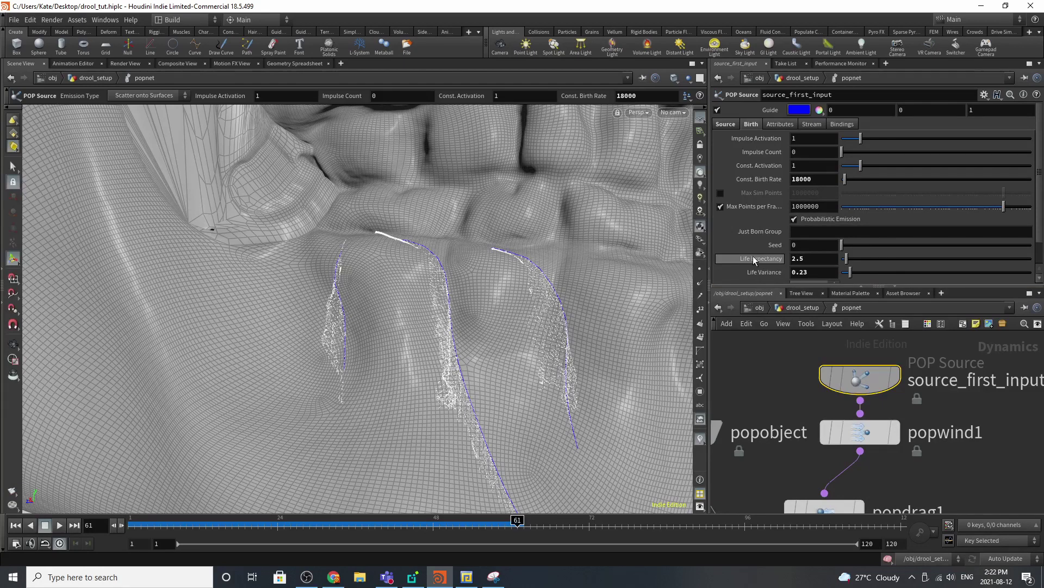
{"action": "scroll", "coordinate": [791, 269], "scroll_direction": "down", "scroll_amount": 2}
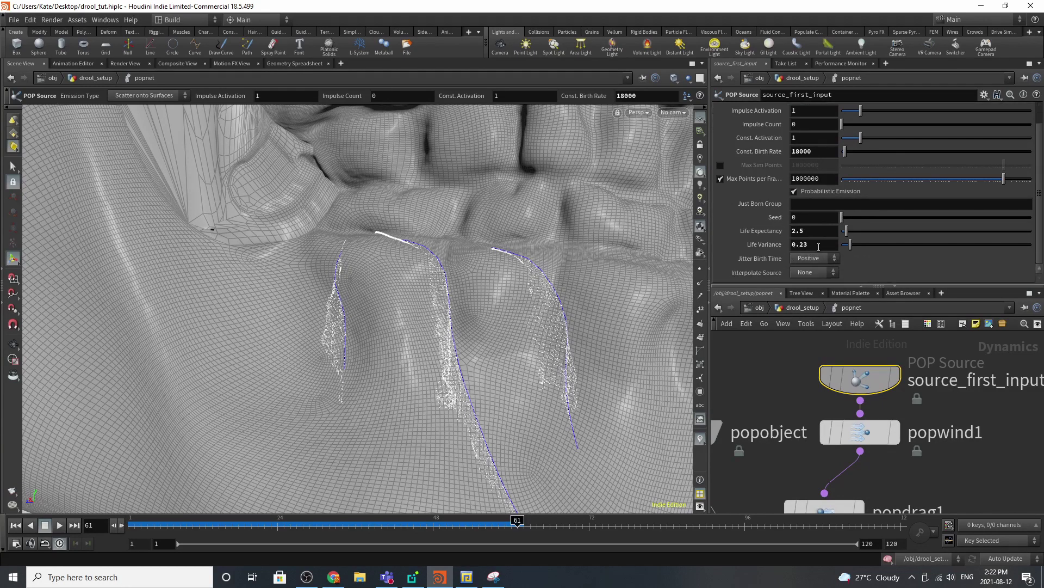
Review popwind1's air resistance and noise settings
{"action": "left_click", "coordinate": [859, 432]}
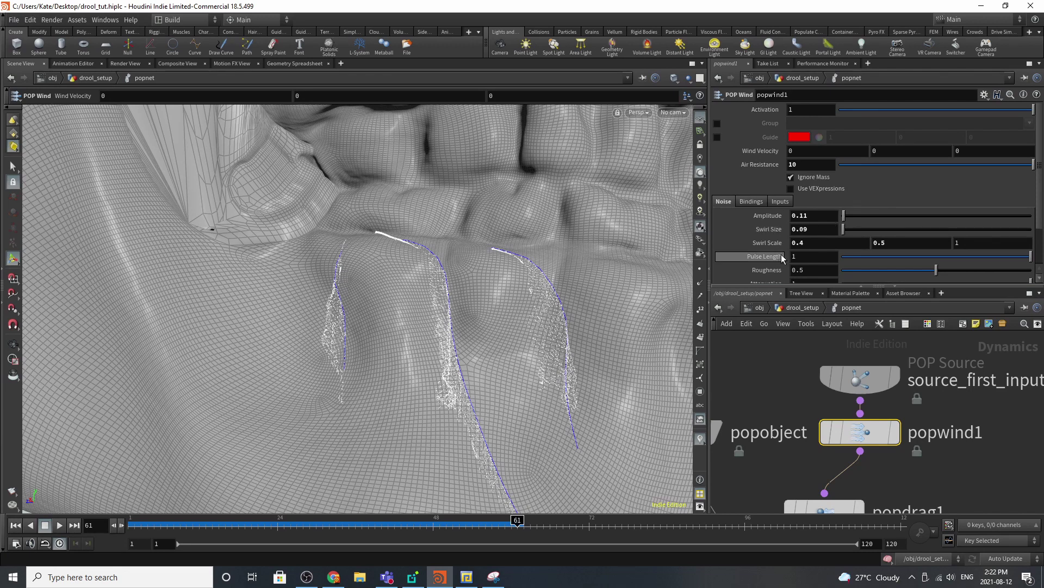
{"action": "scroll", "coordinate": [983, 257], "scroll_direction": "down", "scroll_amount": 3}
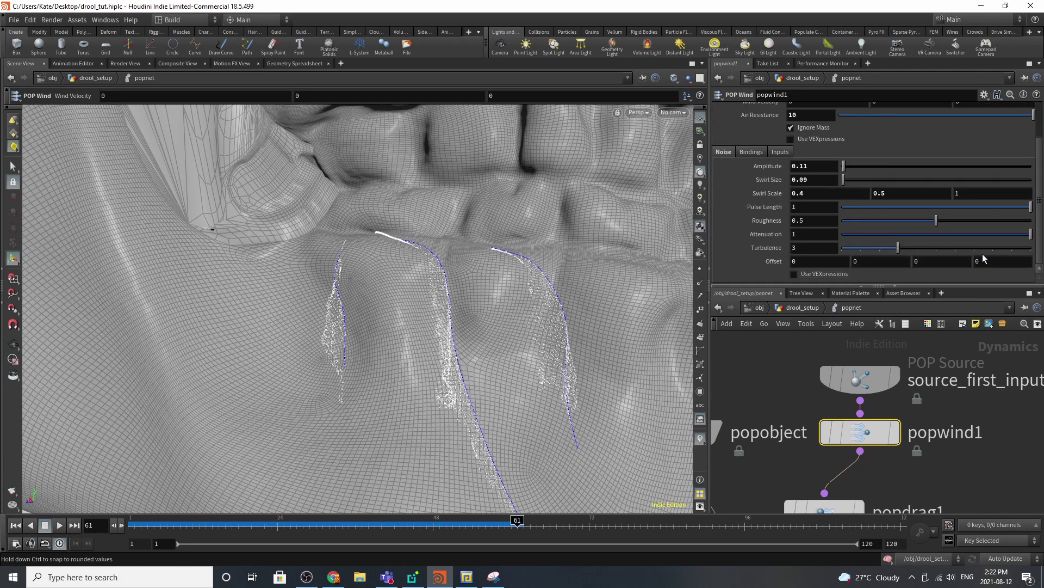
{"action": "scroll", "coordinate": [860, 427], "scroll_direction": "down", "scroll_amount": 4}
{"action": "scroll", "coordinate": [849, 462], "scroll_direction": "up", "scroll_amount": 4}
Inspect popdrag1's drag parameters and popobject's physical properties
{"action": "left_click", "coordinate": [839, 476]}
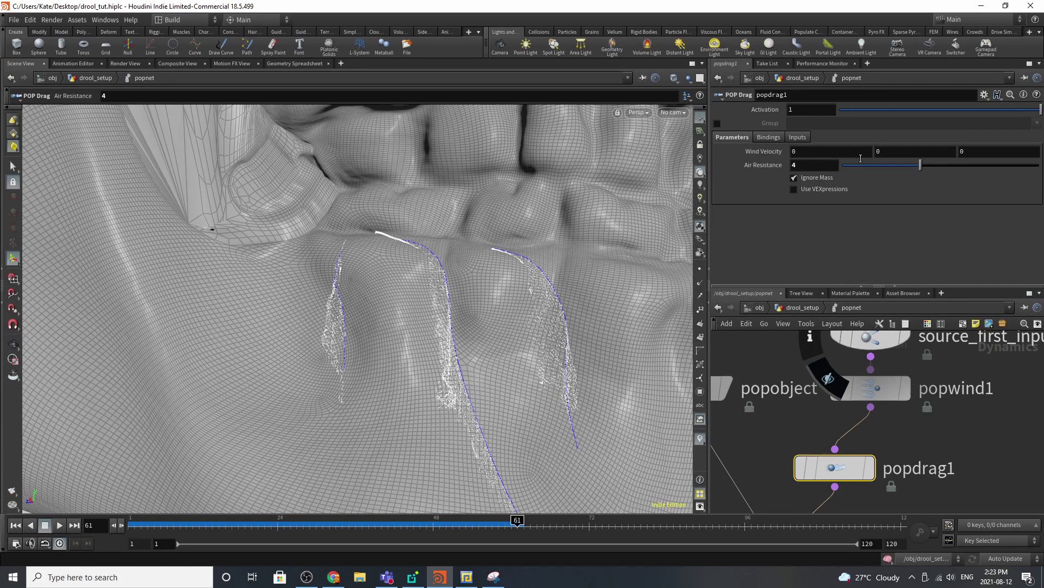
{"action": "scroll", "coordinate": [898, 408], "scroll_direction": "down", "scroll_amount": 3}
{"action": "left_click", "coordinate": [757, 393]}
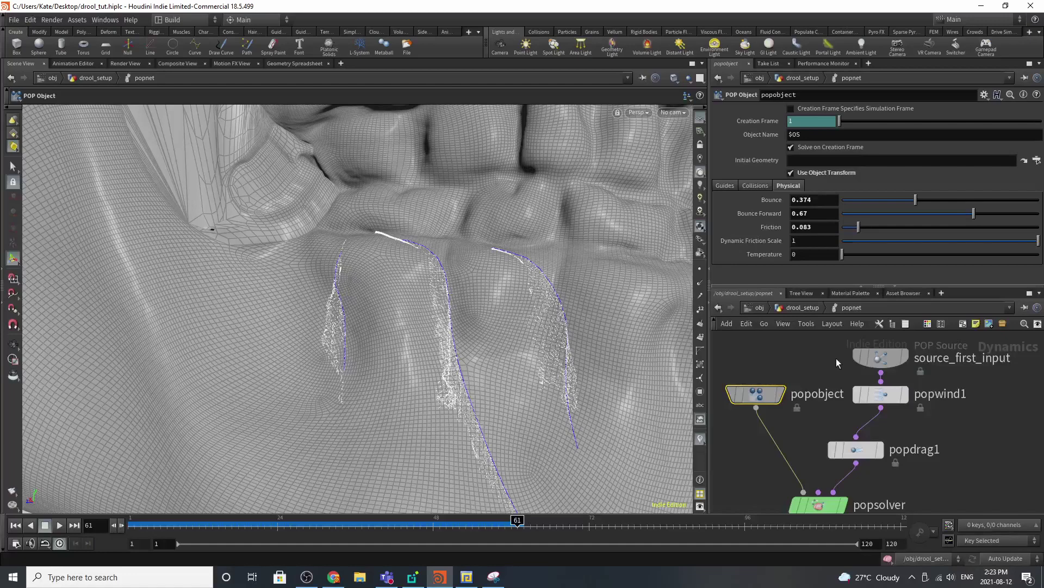
Check popsolver's substep settings and the force set on gravity1
{"action": "scroll", "coordinate": [840, 382], "scroll_direction": "down", "scroll_amount": 5}
{"action": "scroll", "coordinate": [835, 435], "scroll_direction": "up", "scroll_amount": 2}
{"action": "left_click", "coordinate": [837, 437]}
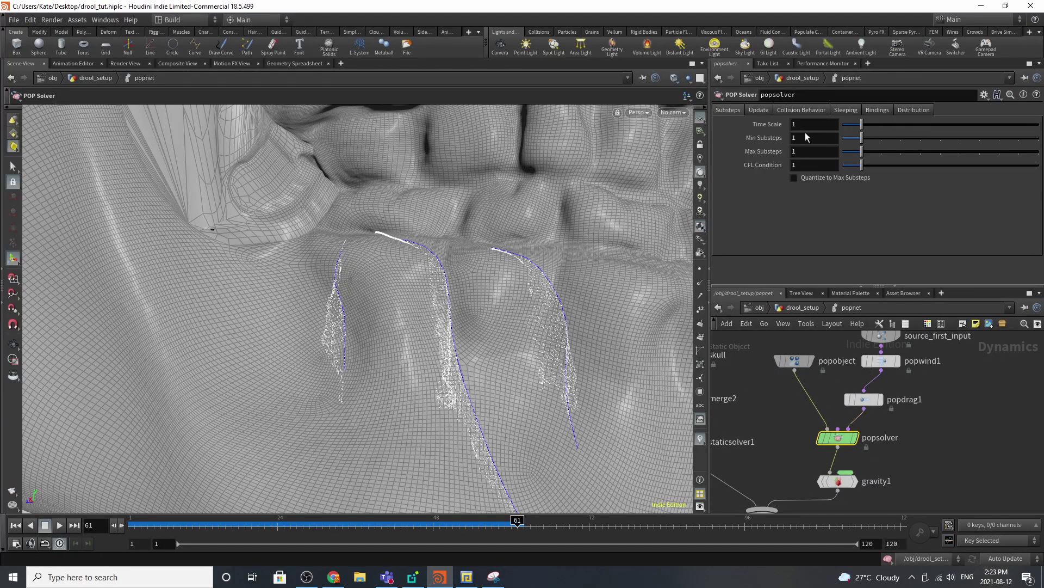
{"action": "left_click", "coordinate": [838, 481]}
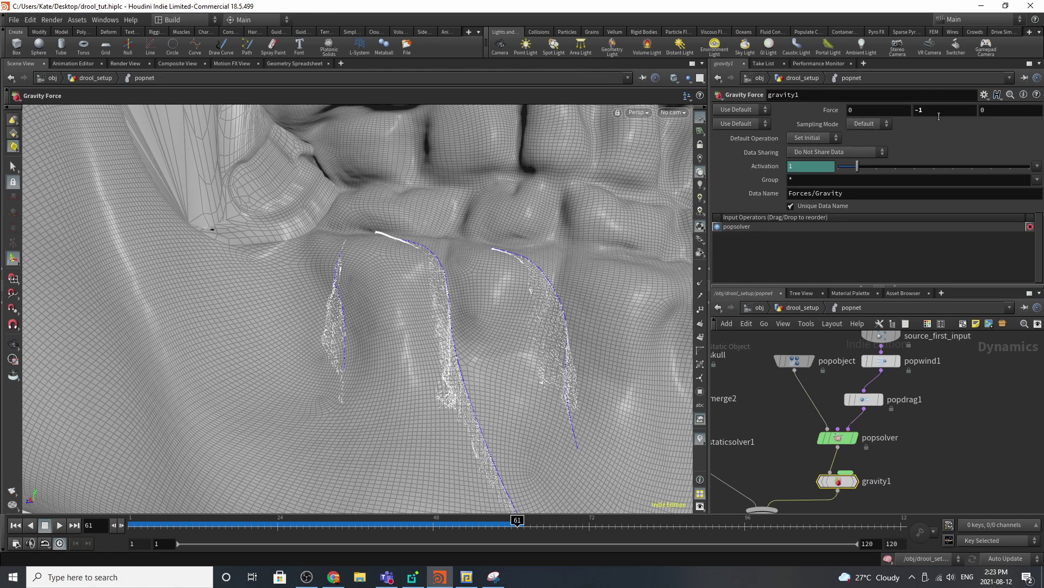
Return the timeline to frame 1 and switch the popnet network's wires to the curved style
{"action": "left_click", "coordinate": [16, 525]}
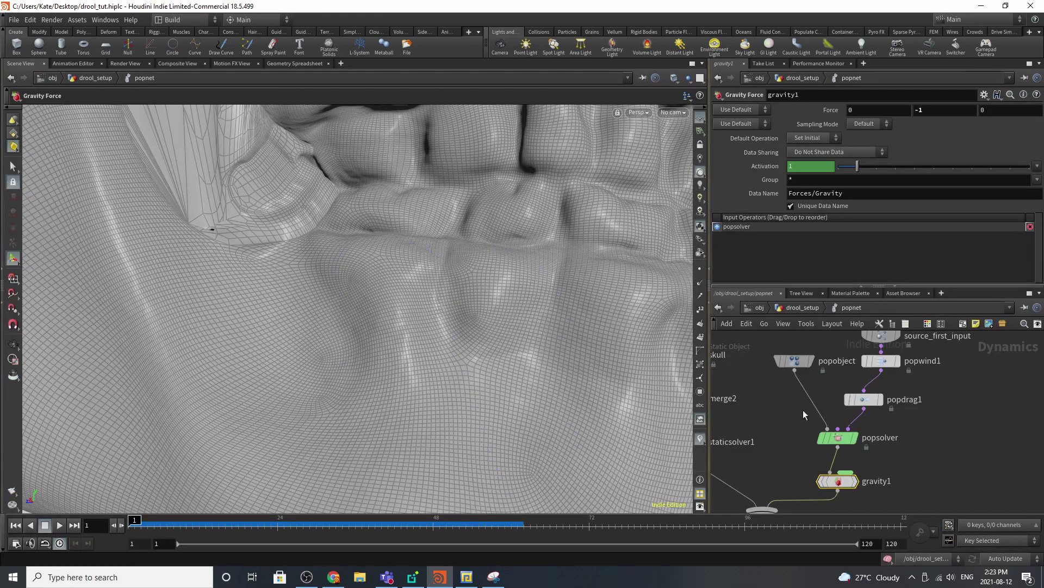
{"action": "scroll", "coordinate": [1018, 411], "scroll_direction": "down", "scroll_amount": 3}
{"action": "scroll", "coordinate": [842, 403], "scroll_direction": "up", "scroll_amount": 3}
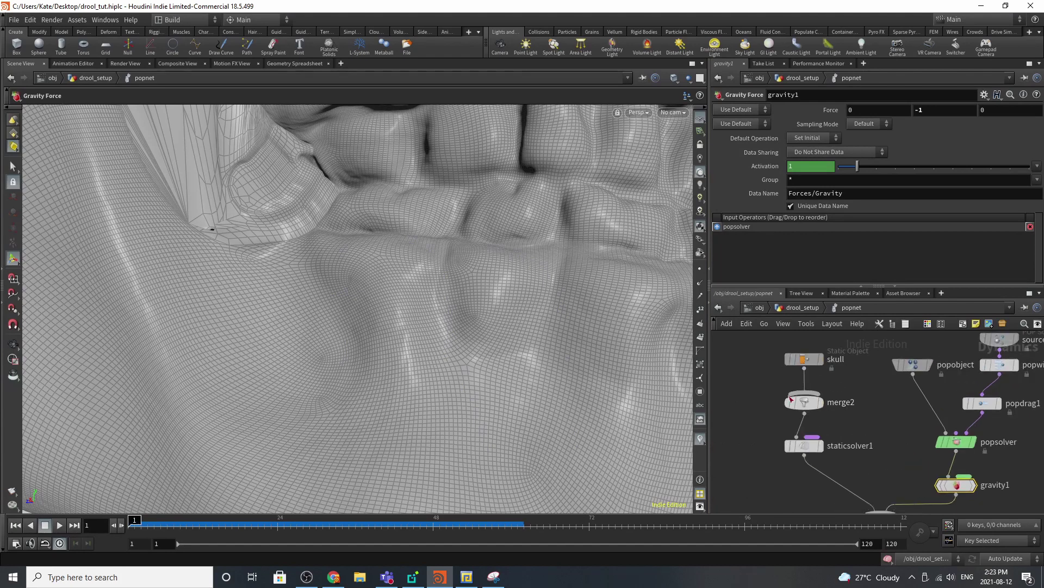
{"action": "key", "text": "shift+s"}
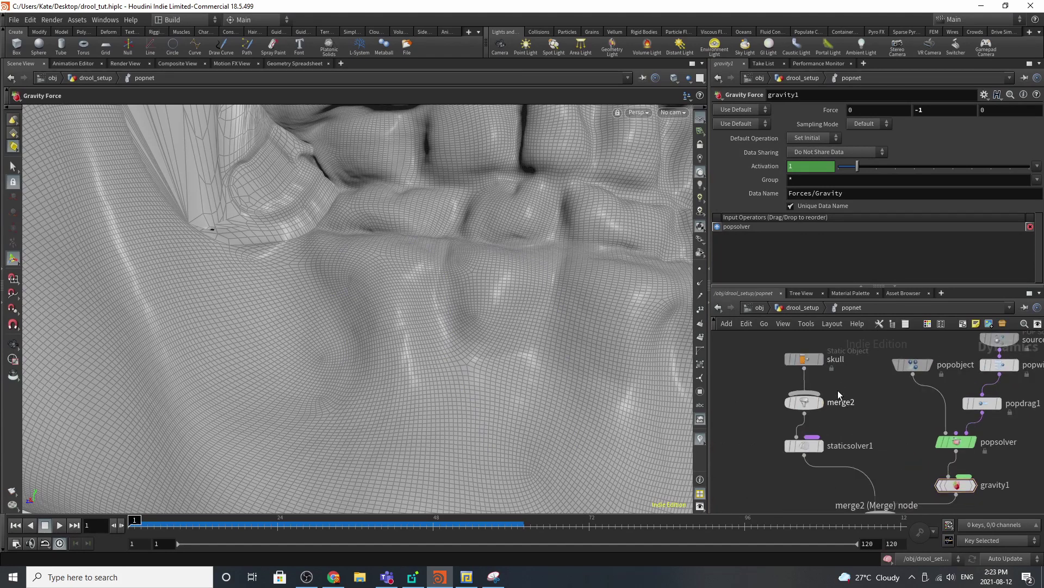
Review the skull static object's SOP path, object path and physical settings
{"action": "left_click", "coordinate": [805, 360]}
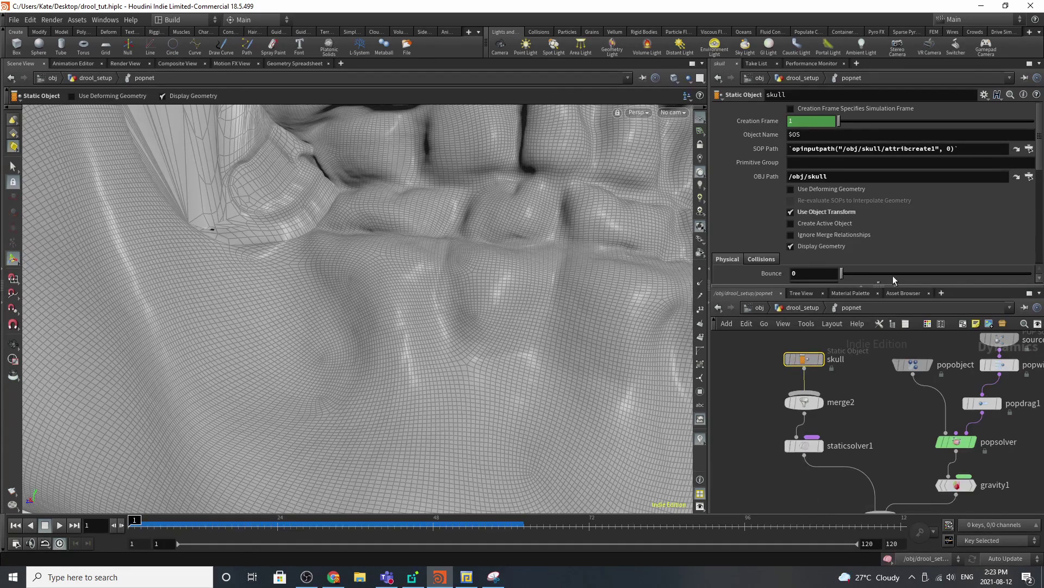
{"action": "scroll", "coordinate": [853, 400], "scroll_direction": "down", "scroll_amount": 4}
{"action": "scroll", "coordinate": [838, 381], "scroll_direction": "up", "scroll_amount": 3}
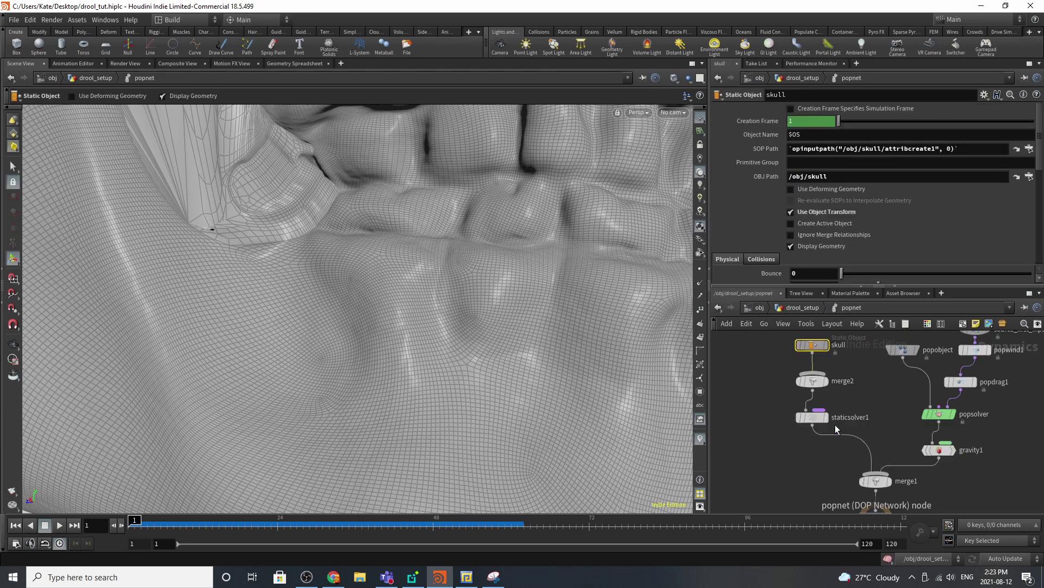
Go up to the object level and make the skull a static object with the Collisions shelf tools
{"action": "left_click", "coordinate": [748, 306]}
{"action": "left_click", "coordinate": [539, 32]}
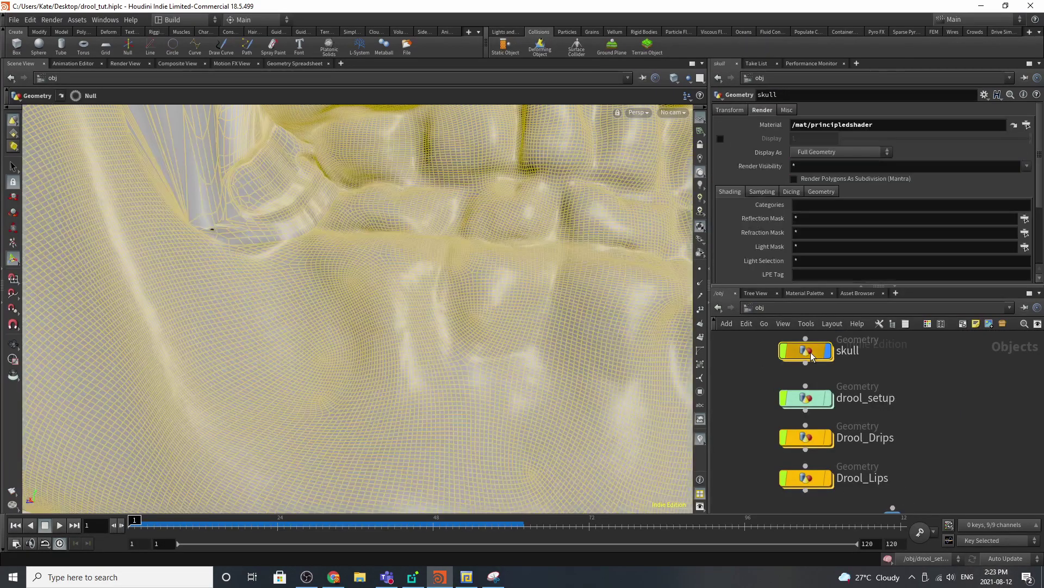
{"action": "left_click", "coordinate": [805, 351]}
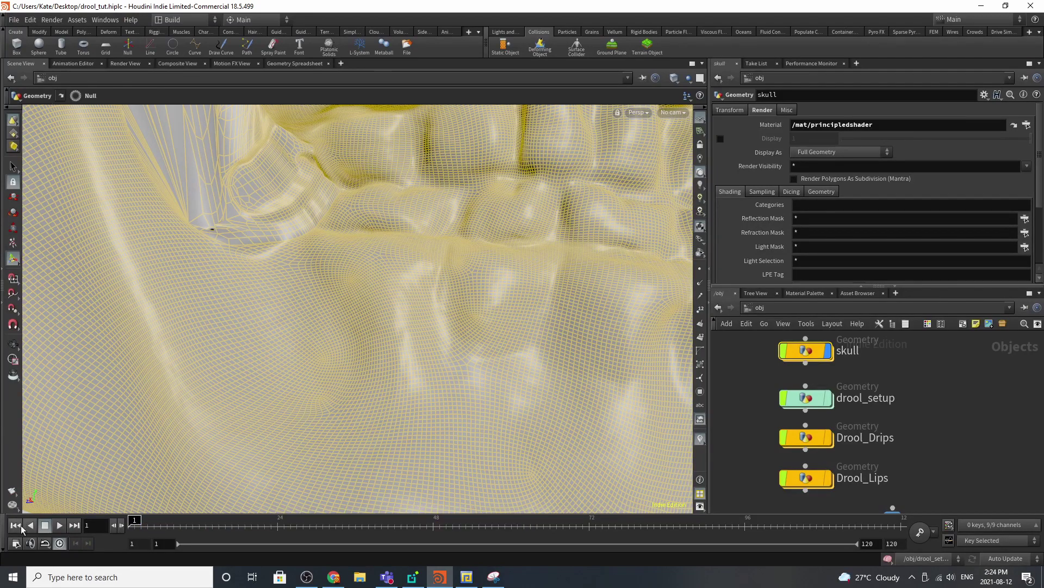
Open the skull object, lay out its nodes automatically and examine its collisionsource, filecache and VDB branches
{"action": "double_click", "coordinate": [792, 351]}
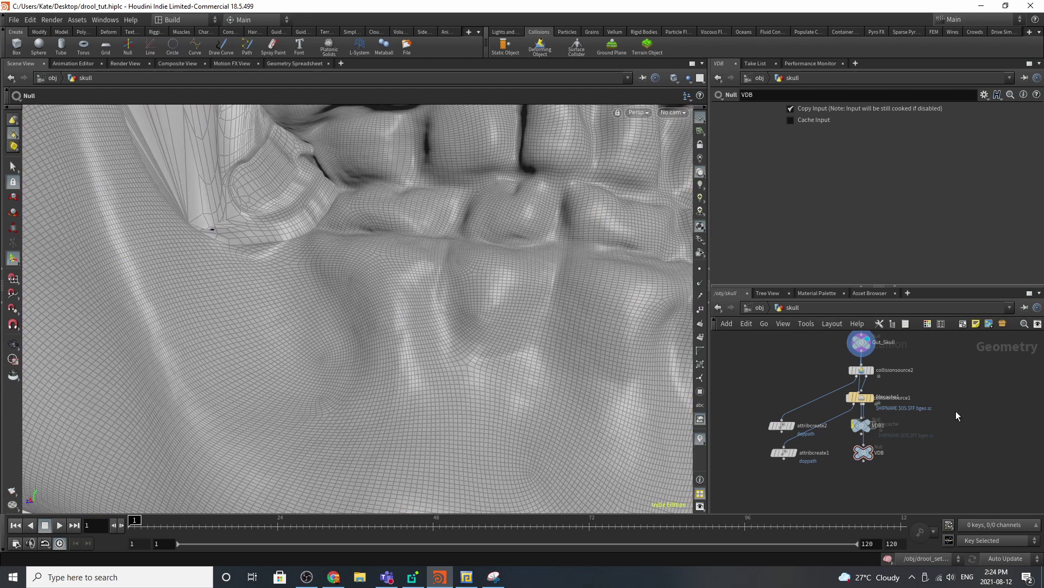
{"action": "key", "text": "l"}
{"action": "scroll", "coordinate": [1028, 404], "scroll_direction": "up", "scroll_amount": 2}
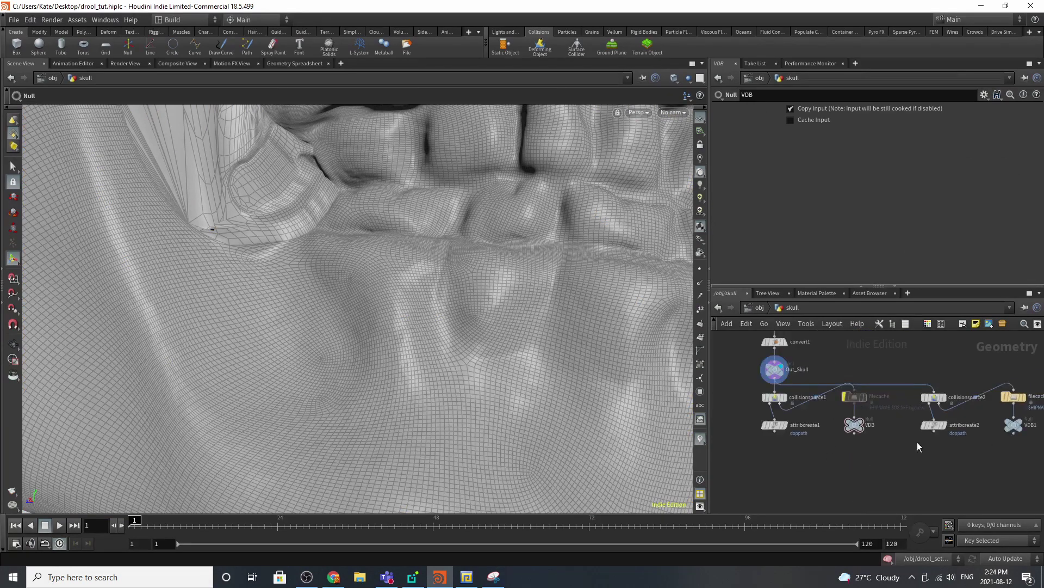
{"action": "scroll", "coordinate": [865, 448], "scroll_direction": "down", "scroll_amount": 3}
{"action": "scroll", "coordinate": [974, 424], "scroll_direction": "up", "scroll_amount": 3}
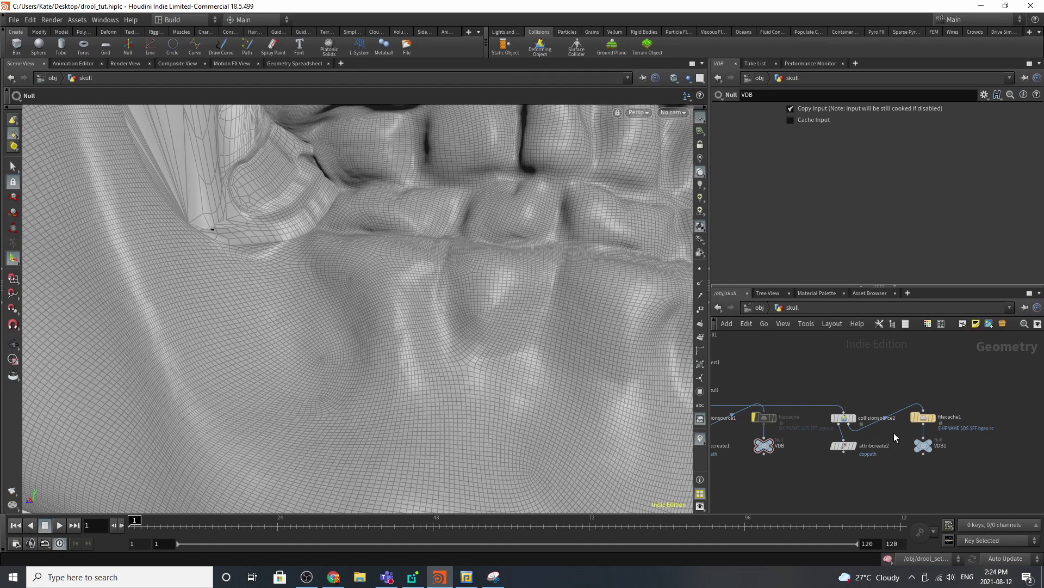
{"action": "scroll", "coordinate": [981, 417], "scroll_direction": "down", "scroll_amount": 2}
{"action": "scroll", "coordinate": [806, 453], "scroll_direction": "up", "scroll_amount": 3}
Return to the popnet inside drool_setup and reposition the skull1 static object beside merge2
{"action": "left_click", "coordinate": [760, 307]}
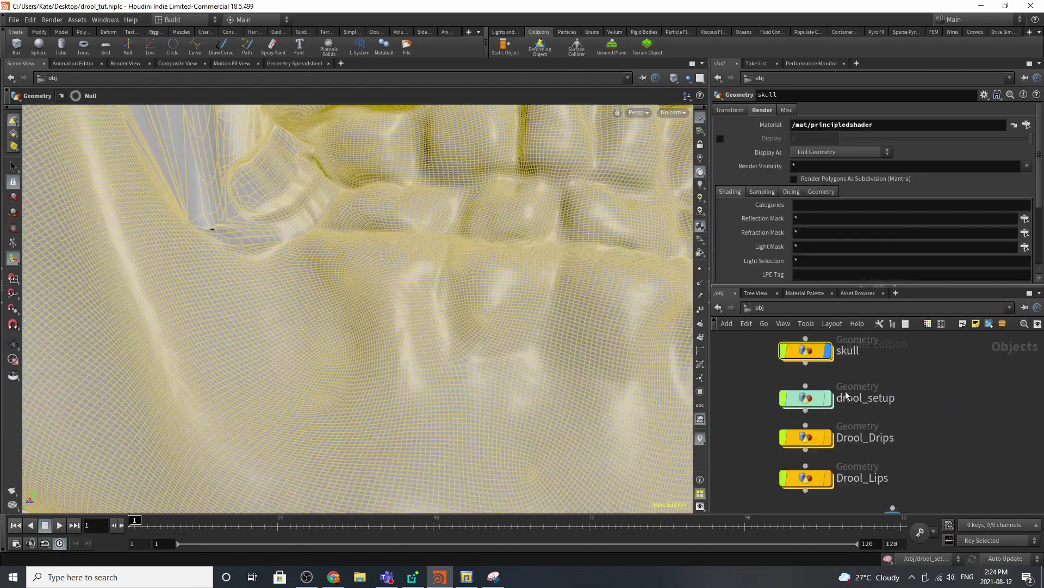
{"action": "double_click", "coordinate": [804, 400]}
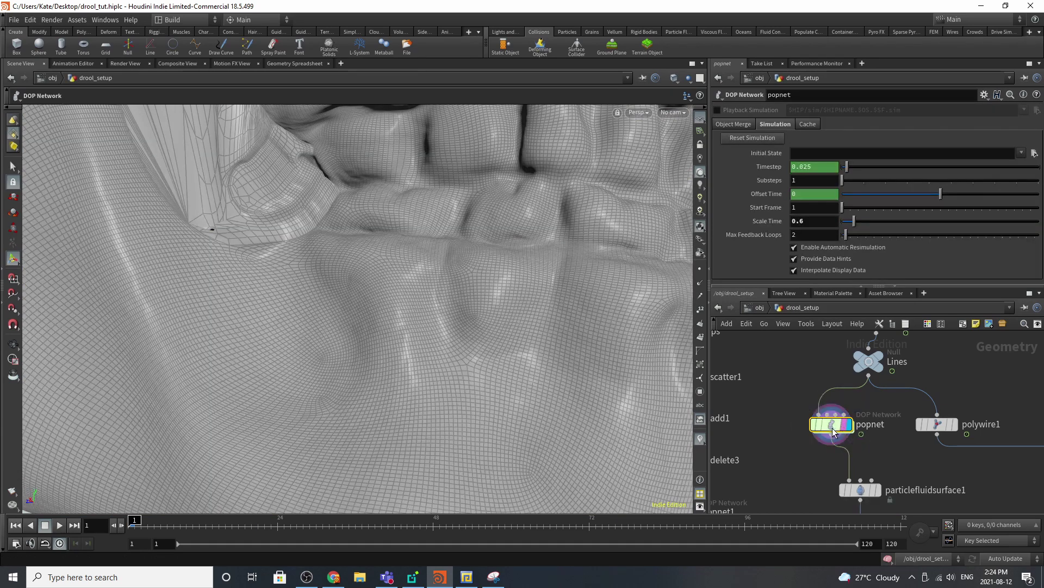
{"action": "double_click", "coordinate": [831, 428]}
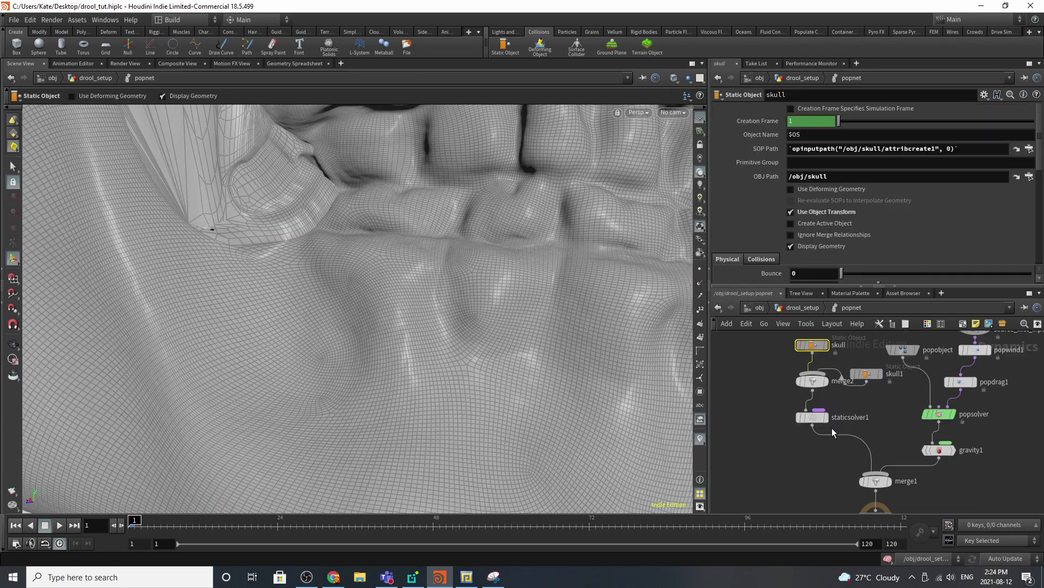
{"action": "scroll", "coordinate": [840, 414], "scroll_direction": "up", "scroll_amount": 5}
{"action": "mouse_move", "coordinate": [882, 422]}
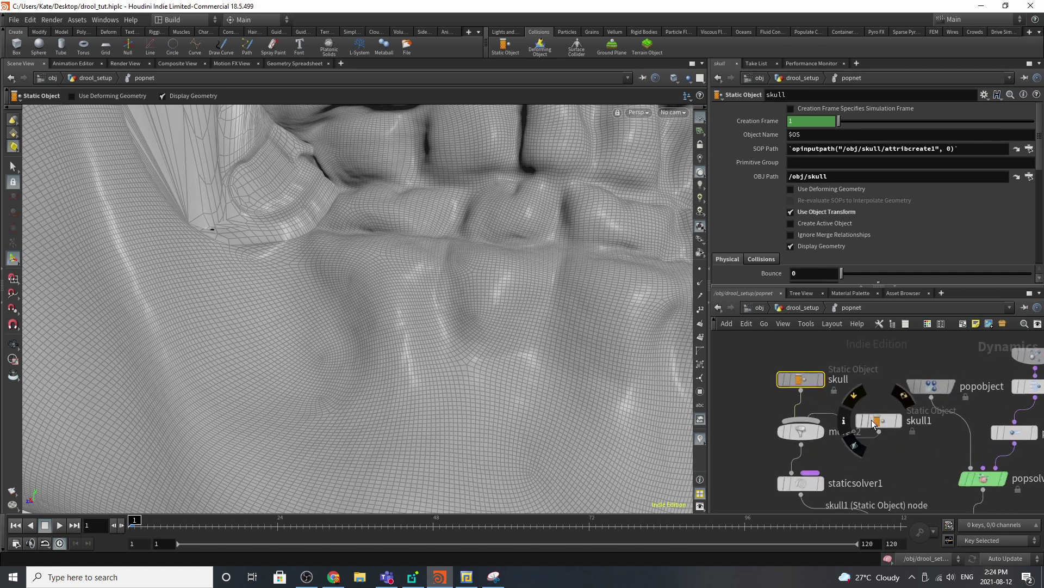
{"action": "left_click_drag", "start_coordinate": [882, 422], "coordinate": [880, 417]}
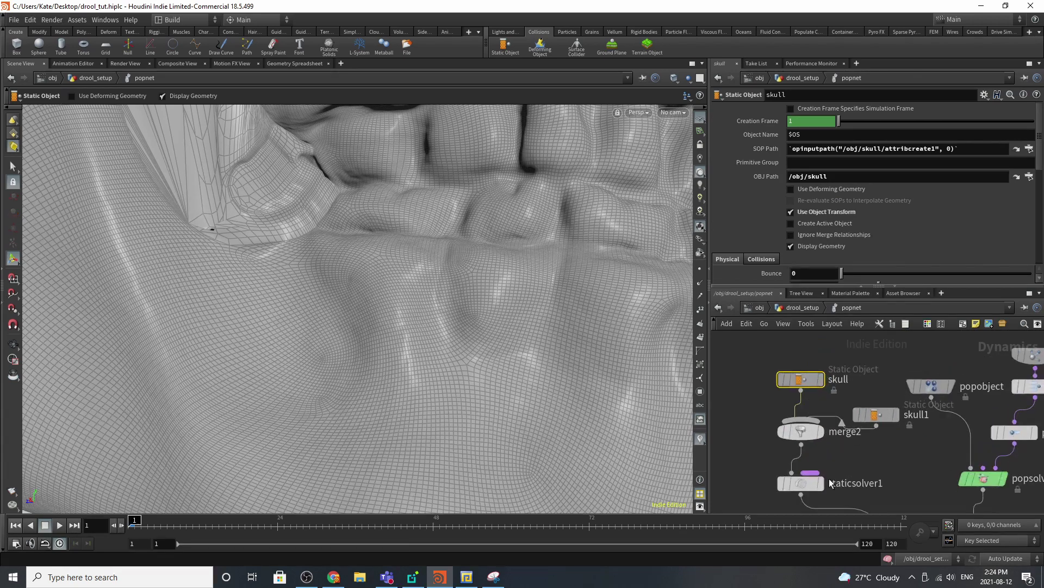
Set the update mode to Manual and delete the skull1 static object
{"action": "left_click", "coordinate": [875, 412]}
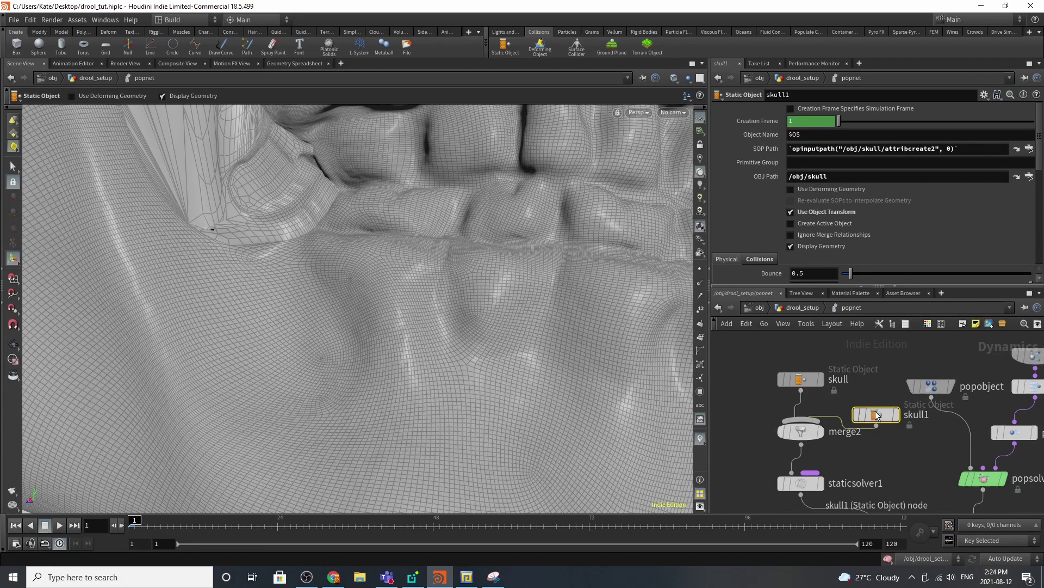
{"action": "left_click", "coordinate": [1007, 562]}
{"action": "left_click", "coordinate": [1008, 555]}
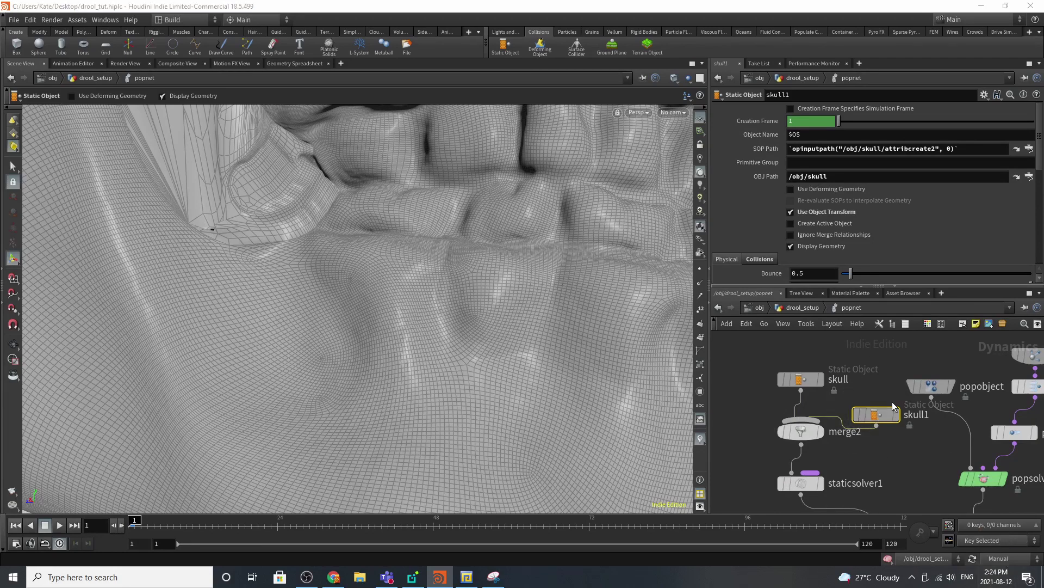
{"action": "key", "text": "Delete"}
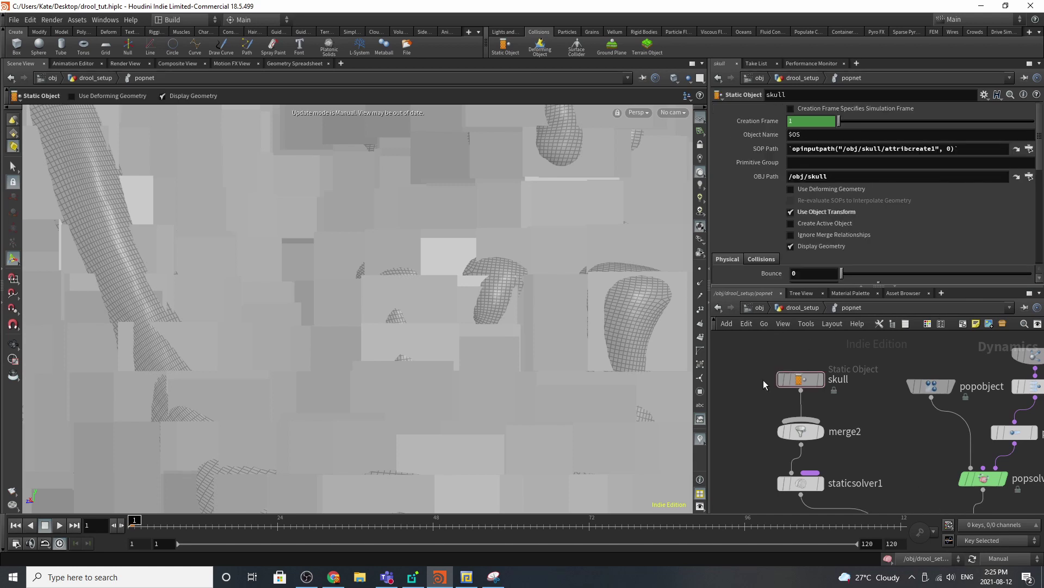
Inside the skull object, delete the duplicate branch of collisionsource2, attribcreate2, filecache1 and VDB1
{"action": "left_click", "coordinate": [756, 308]}
{"action": "double_click", "coordinate": [806, 351]}
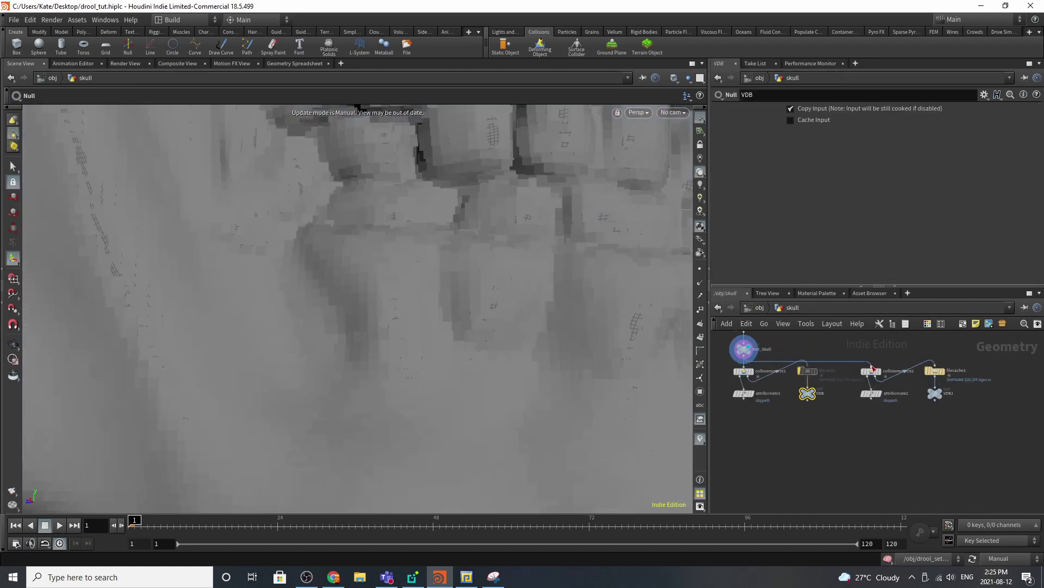
{"action": "scroll", "coordinate": [873, 365], "scroll_direction": "up", "scroll_amount": 3}
{"action": "left_click_drag", "start_coordinate": [854, 346], "coordinate": [984, 446]}
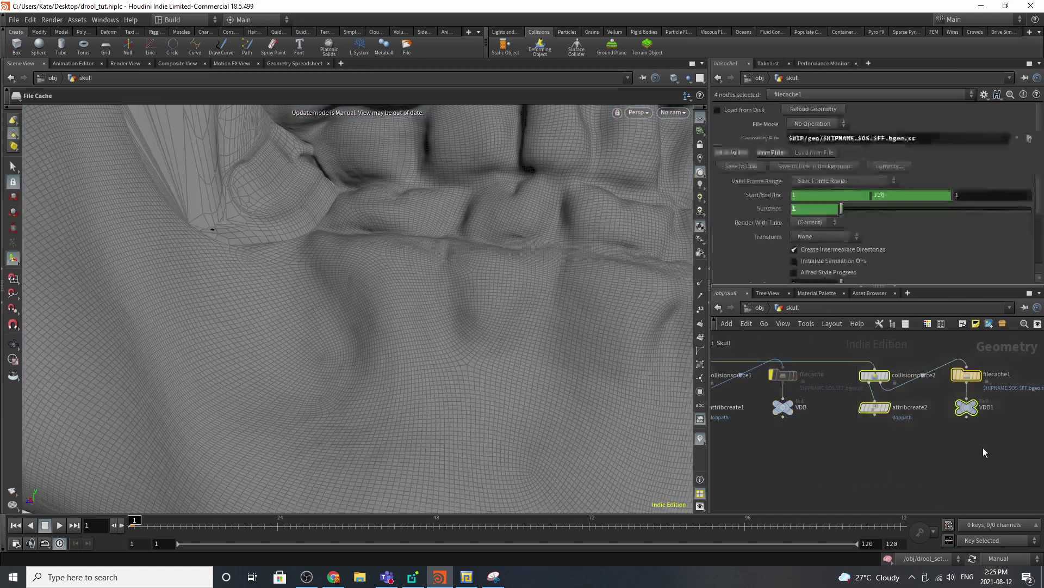
{"action": "key", "text": "Delete"}
Spread attribcreate1 and the filecache and VDB nodes apart below collisionsource1, and select filecache
{"action": "scroll", "coordinate": [983, 446], "scroll_direction": "down", "scroll_amount": 4}
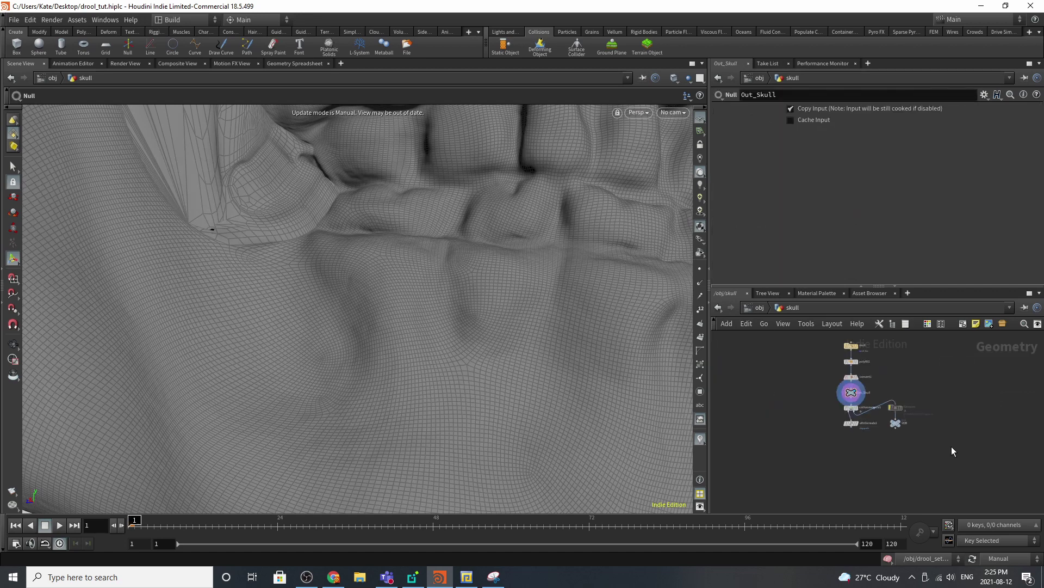
{"action": "scroll", "coordinate": [838, 431], "scroll_direction": "up", "scroll_amount": 4}
{"action": "left_click_drag", "start_coordinate": [1038, 382], "coordinate": [930, 463]}
{"action": "left_click_drag", "start_coordinate": [852, 420], "coordinate": [828, 449]}
{"action": "left_click", "coordinate": [969, 404]}
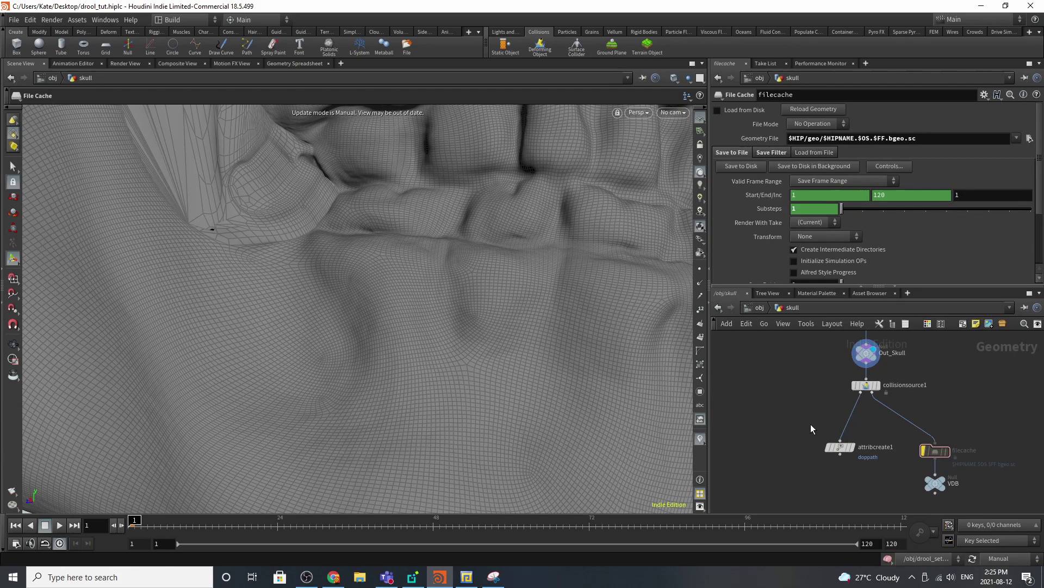
Return to the object level and set the update mode to Auto Update
{"action": "left_click", "coordinate": [754, 310]}
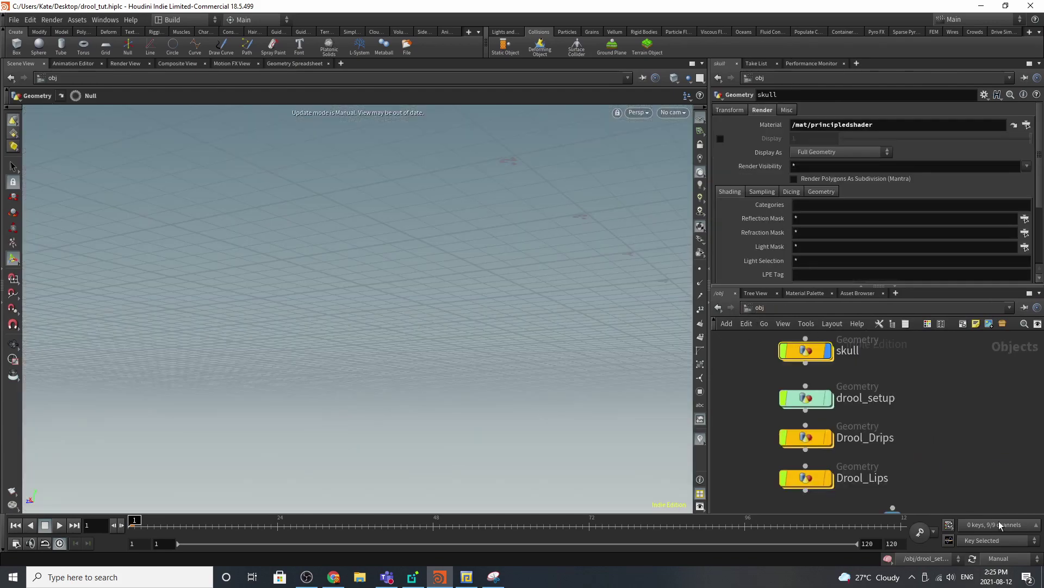
{"action": "left_click", "coordinate": [1005, 559]}
{"action": "left_click", "coordinate": [1005, 527]}
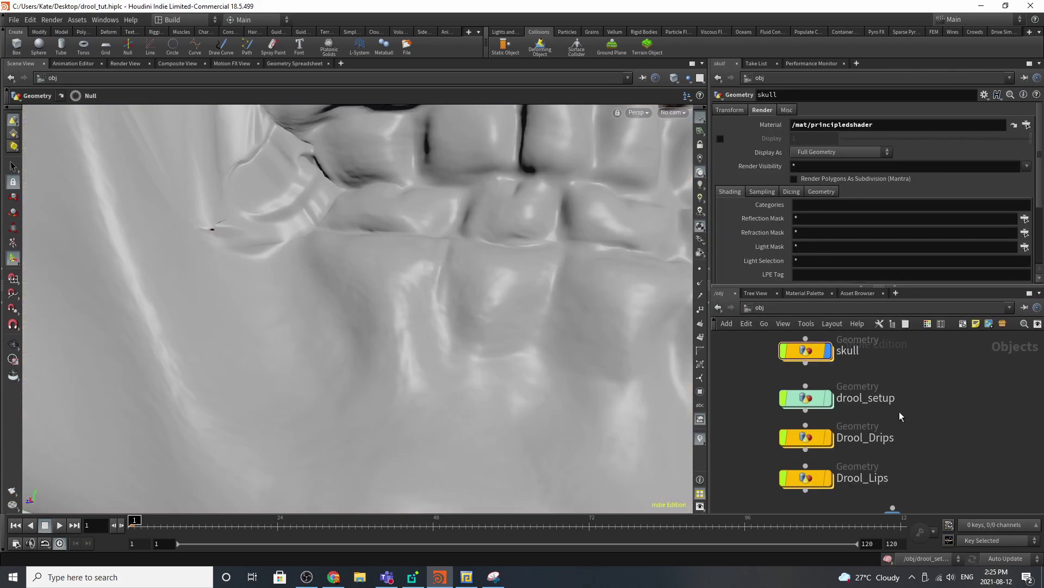
Inside the skull object, examine the Voxel Size setting in the volume parameters of collisionsource1
{"action": "double_click", "coordinate": [819, 352]}
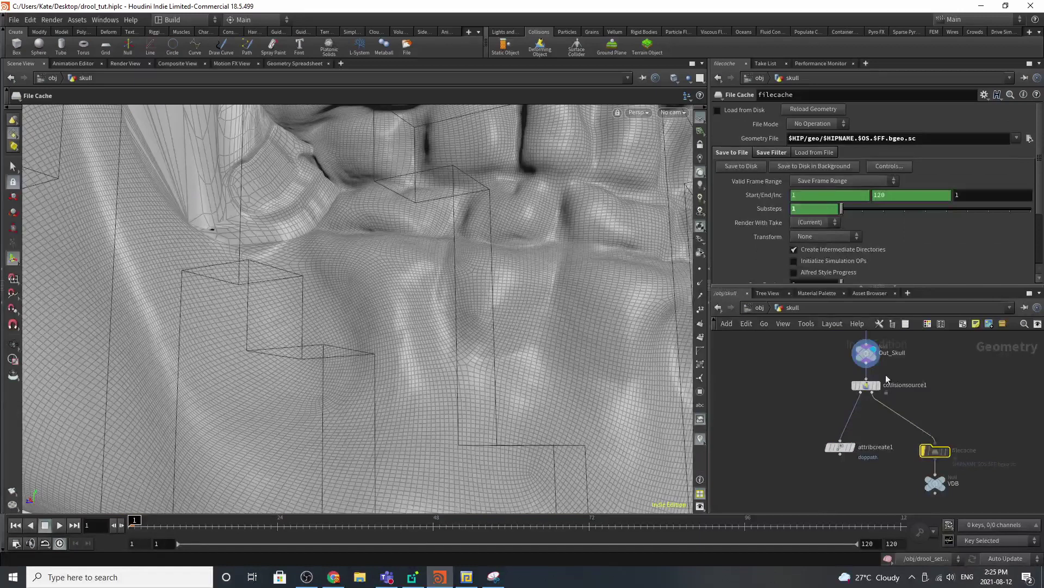
{"action": "scroll", "coordinate": [871, 375], "scroll_direction": "up", "scroll_amount": 3}
{"action": "scroll", "coordinate": [895, 446], "scroll_direction": "down", "scroll_amount": 2}
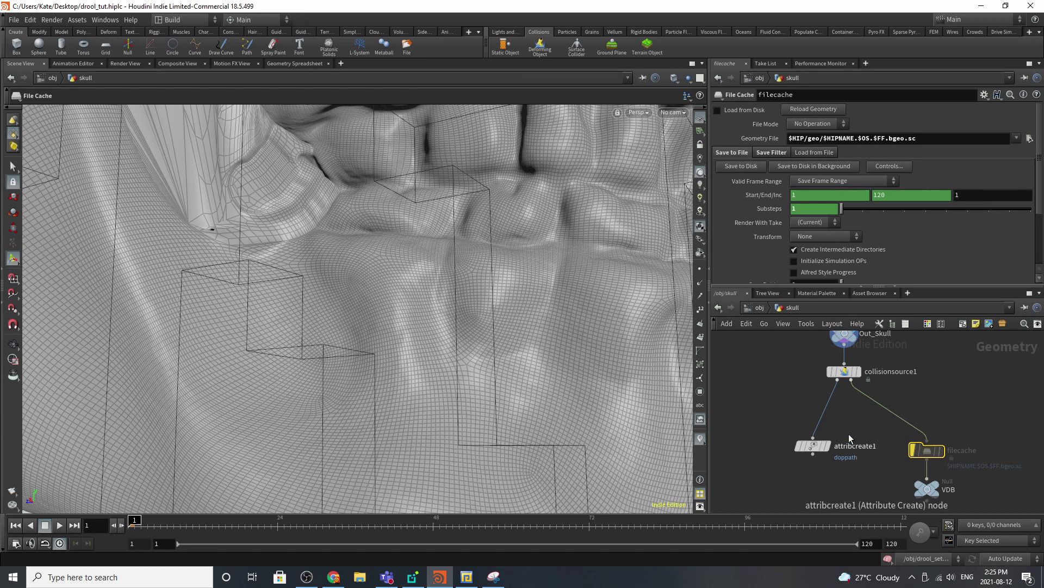
{"action": "left_click", "coordinate": [847, 375]}
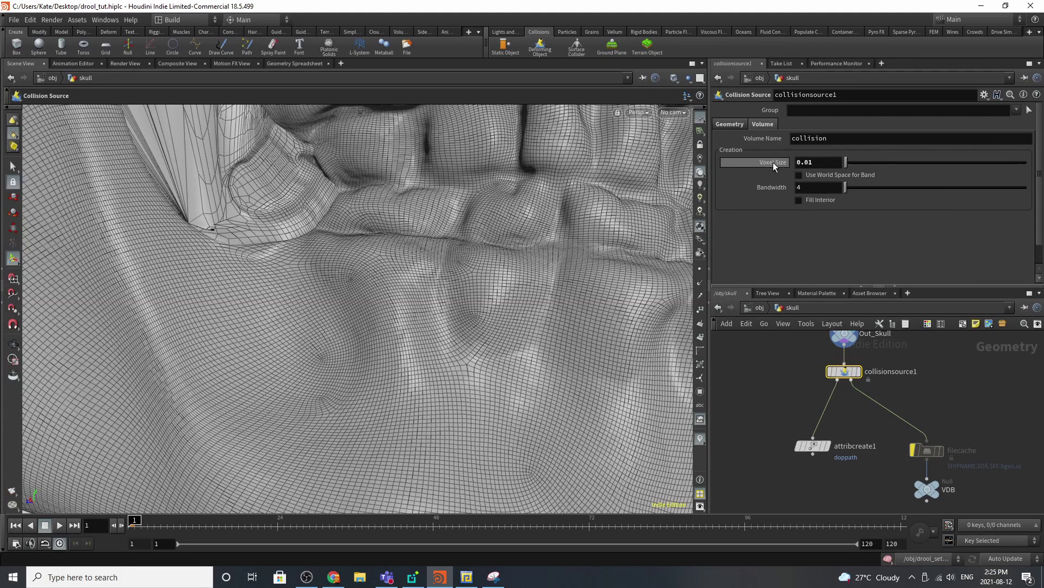
{"action": "right_click", "coordinate": [803, 161]}
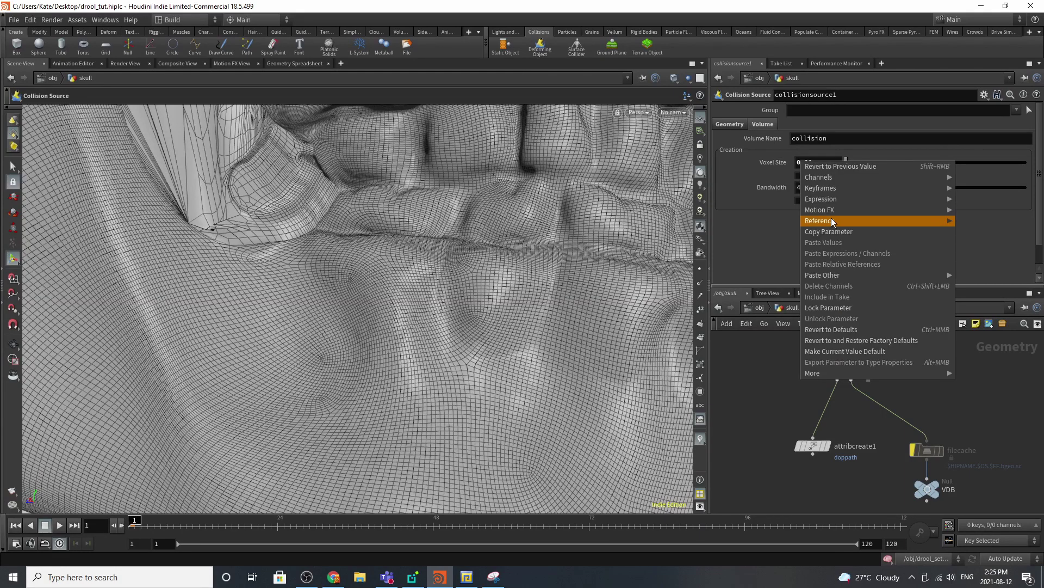
{"action": "left_click", "coordinate": [749, 242]}
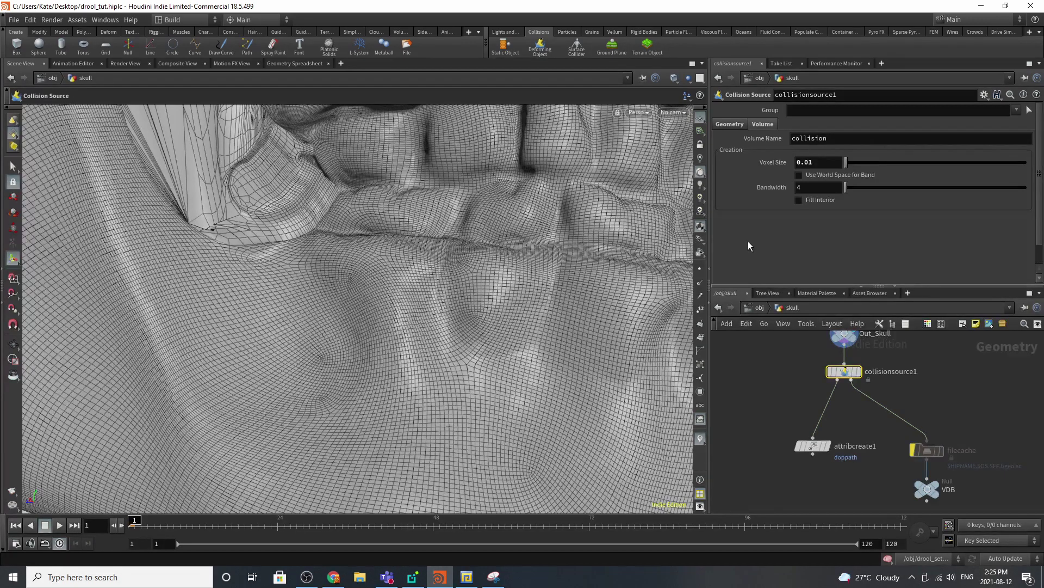
Display the VDB null to examine the whole skull's collision volume, and set the display back to Out_Skull
{"action": "left_click", "coordinate": [927, 491]}
{"action": "left_click", "coordinate": [935, 490]}
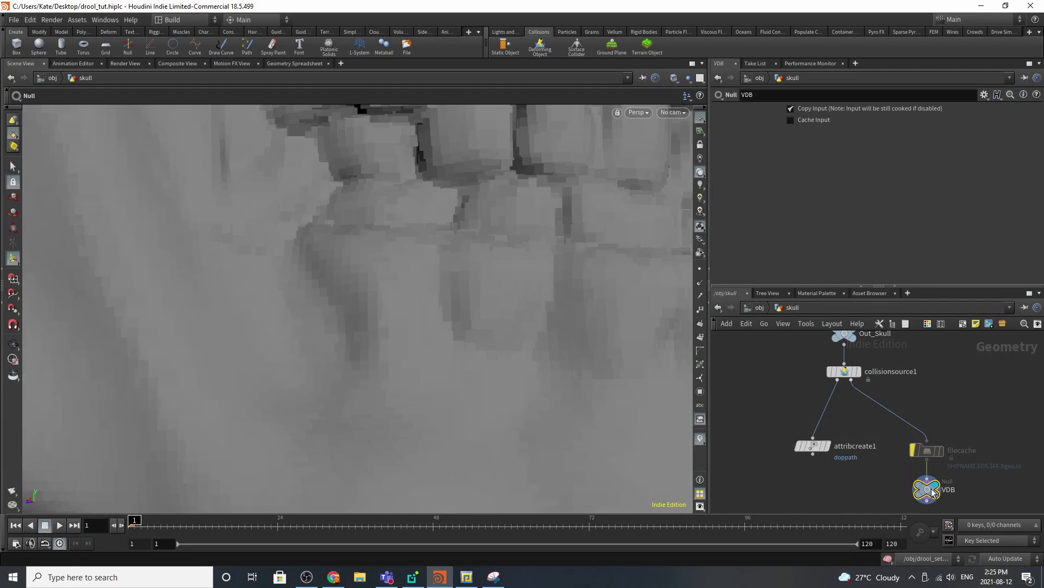
{"action": "right_click_drag", "start_coordinate": [295, 265], "coordinate": [76, 311], "text": "alt"}
{"action": "right_click_drag", "start_coordinate": [501, 296], "coordinate": [204, 285], "text": "alt"}
{"action": "middle_click_drag", "start_coordinate": [392, 194], "coordinate": [486, 373], "text": "alt"}
{"action": "left_click_drag", "start_coordinate": [486, 373], "coordinate": [452, 387]}
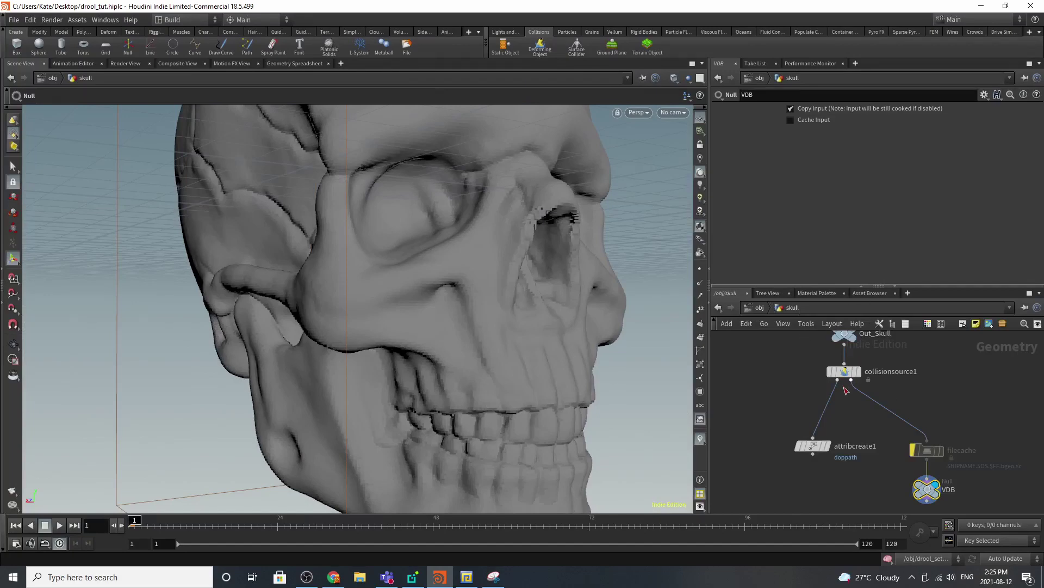
{"action": "scroll", "coordinate": [851, 370], "scroll_direction": "up", "scroll_amount": 2}
{"action": "left_click", "coordinate": [839, 357]}
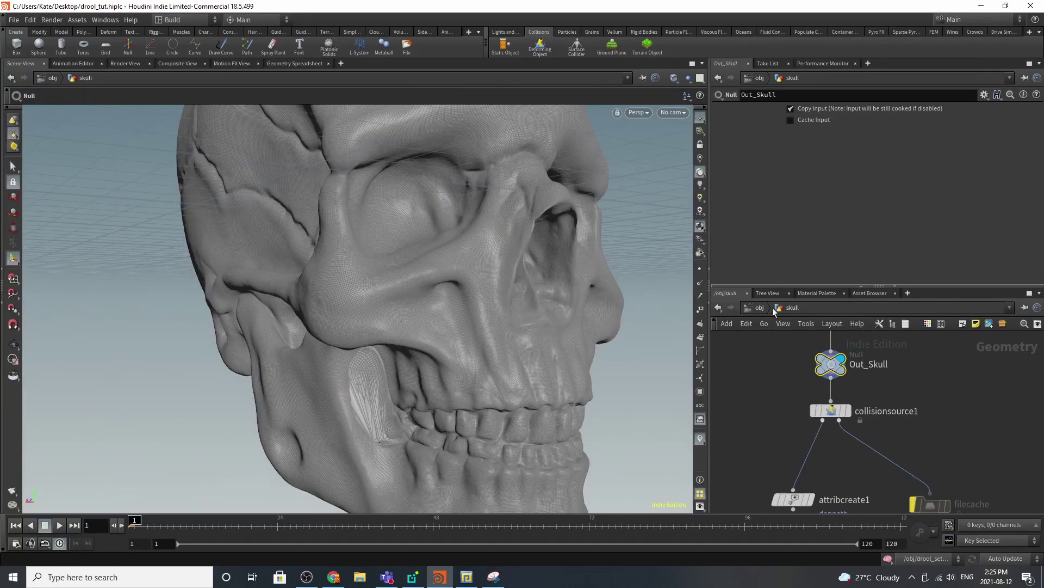
Go into the popnet inside drool_setup and view the skull static object's geometry
{"action": "left_click", "coordinate": [755, 309]}
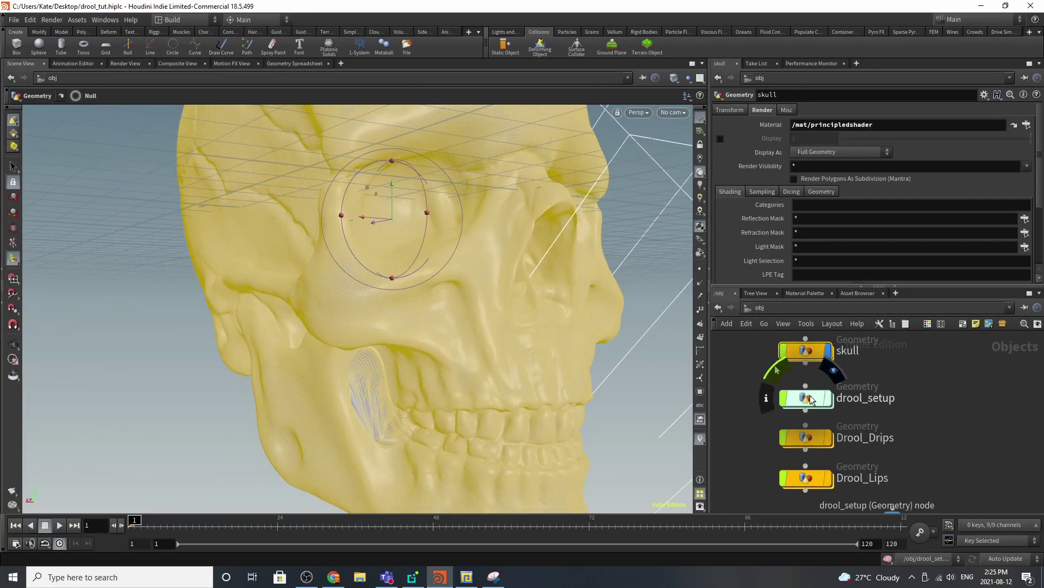
{"action": "double_click", "coordinate": [805, 397]}
{"action": "double_click", "coordinate": [832, 424]}
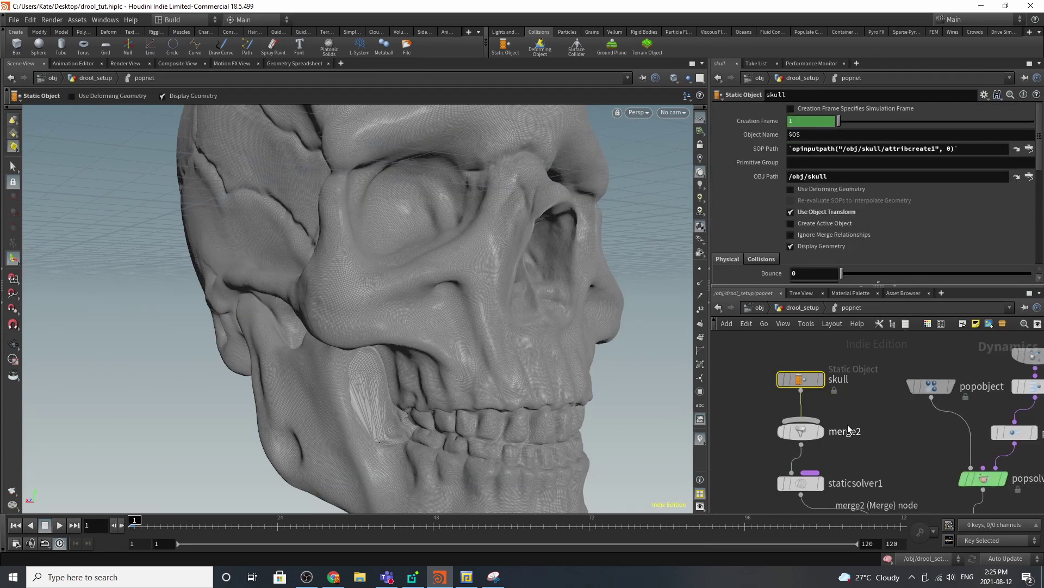
{"action": "mouse_move", "coordinate": [795, 384]}
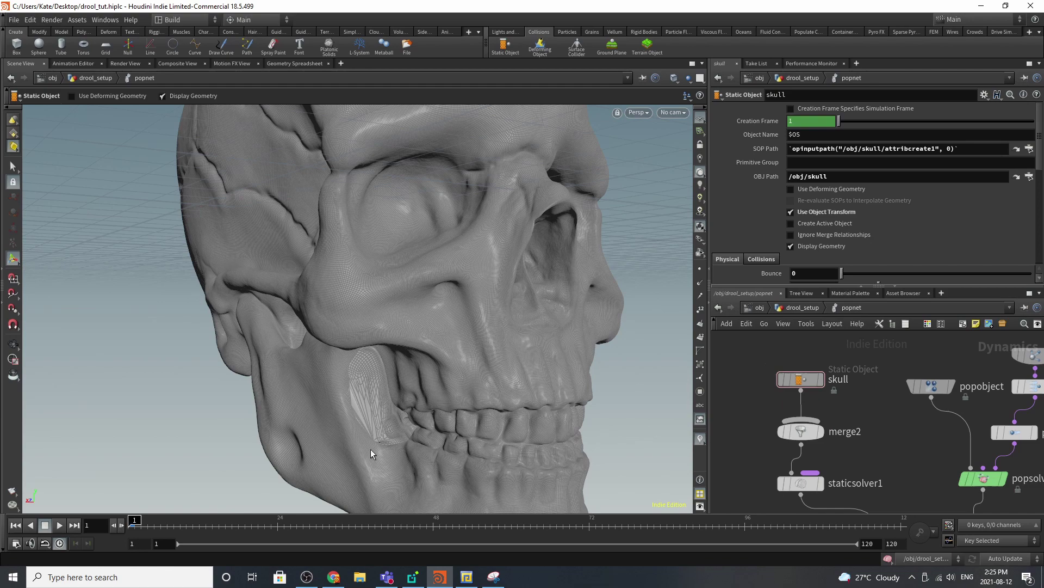
{"action": "left_click_drag", "start_coordinate": [546, 260], "coordinate": [456, 243], "text": "alt"}
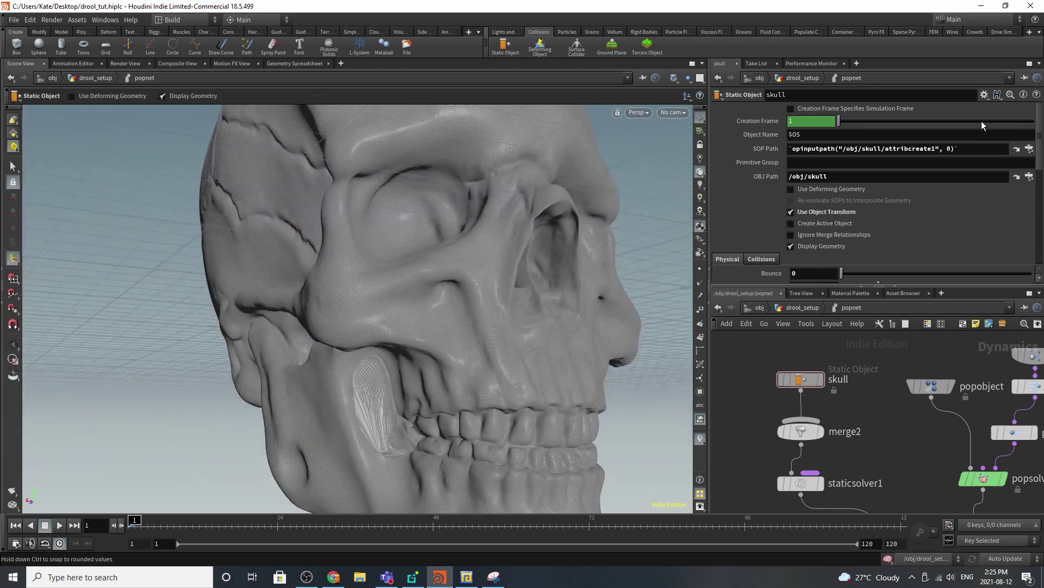
Turn off Display Geometry on the skull static object and show its volume Collision Guide around the whole head
{"action": "left_click", "coordinate": [804, 249]}
{"action": "scroll", "coordinate": [802, 239], "scroll_direction": "down", "scroll_amount": 2}
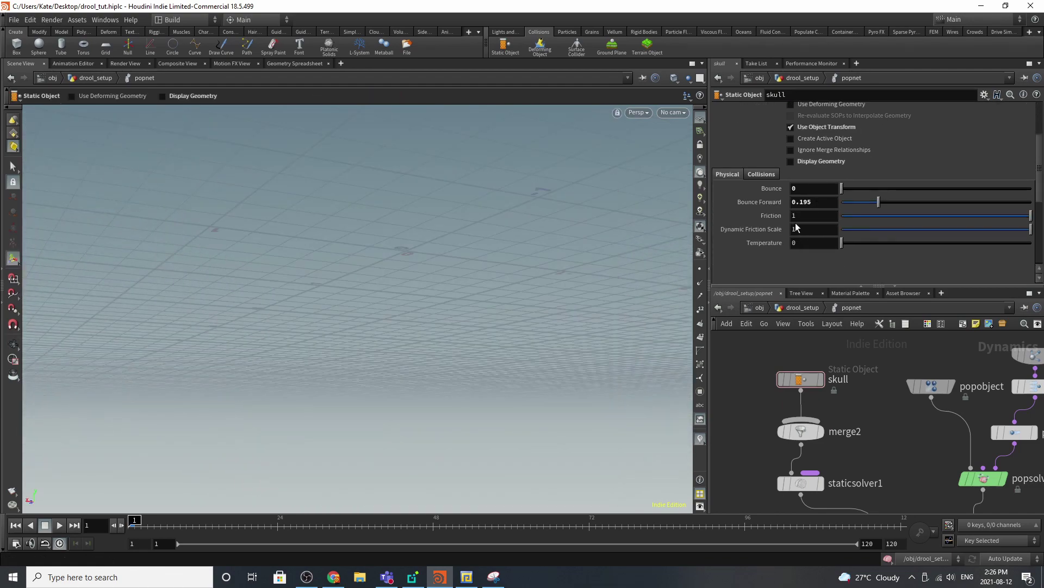
{"action": "left_click", "coordinate": [767, 173]}
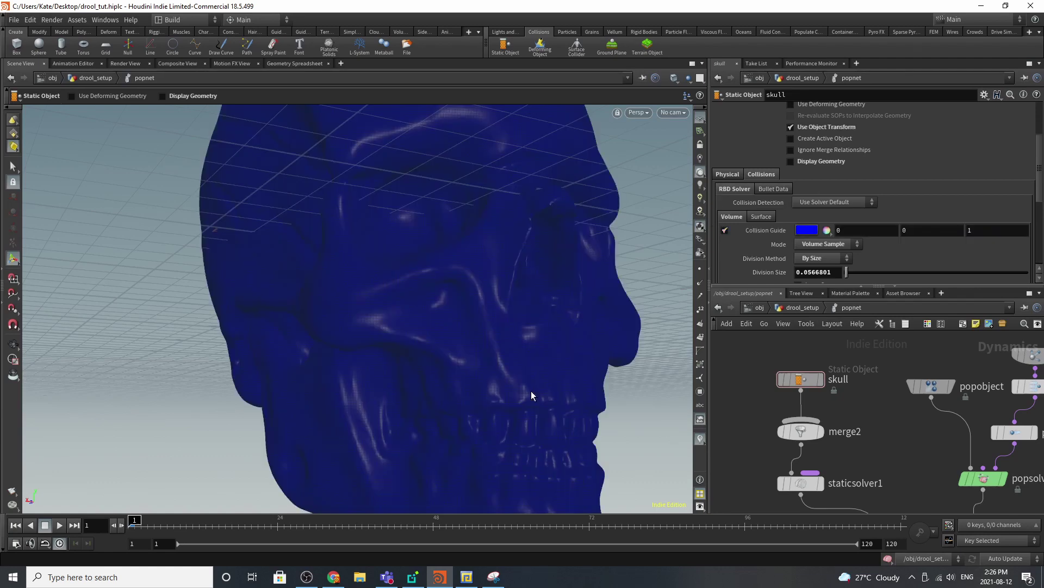
{"action": "right_click_drag", "start_coordinate": [586, 361], "coordinate": [427, 388], "text": "alt"}
{"action": "left_click_drag", "start_coordinate": [427, 387], "coordinate": [451, 321], "text": "alt"}
{"action": "scroll", "coordinate": [815, 251], "scroll_direction": "down", "scroll_amount": 1}
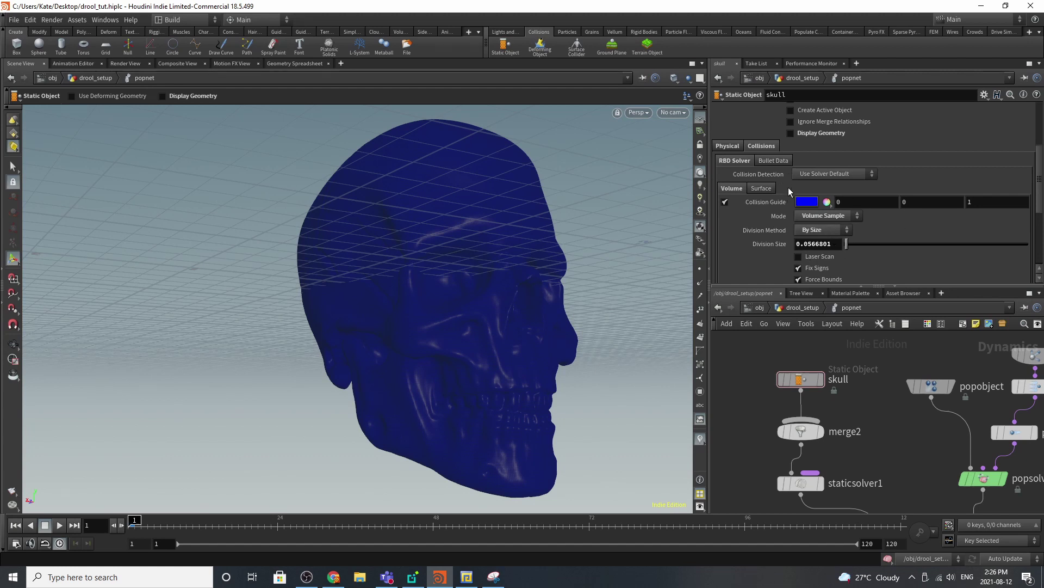
Turn off the skull's Collision Guide and turn Display Geometry back on
{"action": "scroll", "coordinate": [784, 201], "scroll_direction": "up", "scroll_amount": 3}
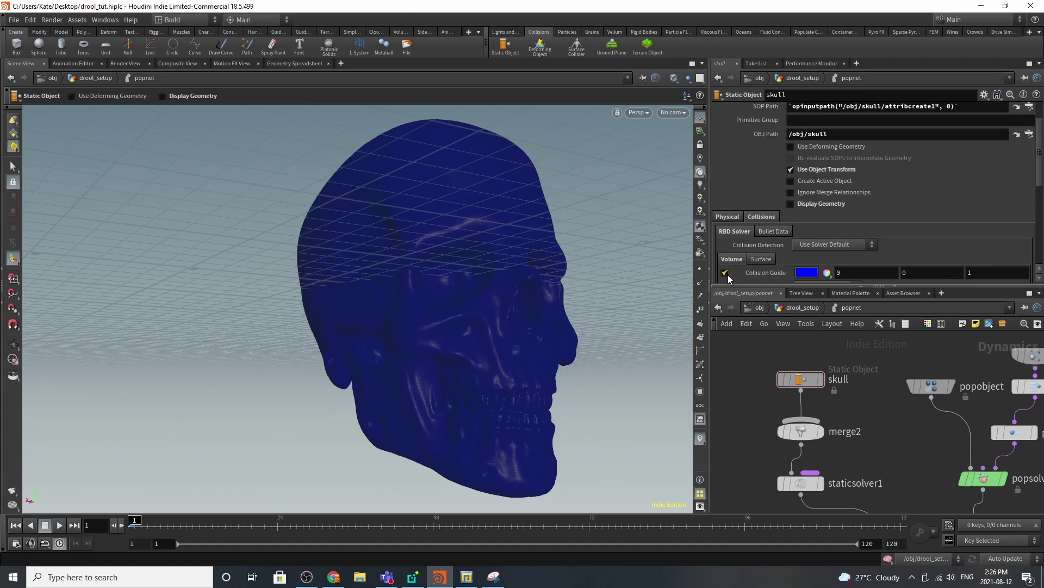
{"action": "left_click", "coordinate": [725, 273]}
{"action": "left_click", "coordinate": [805, 207]}
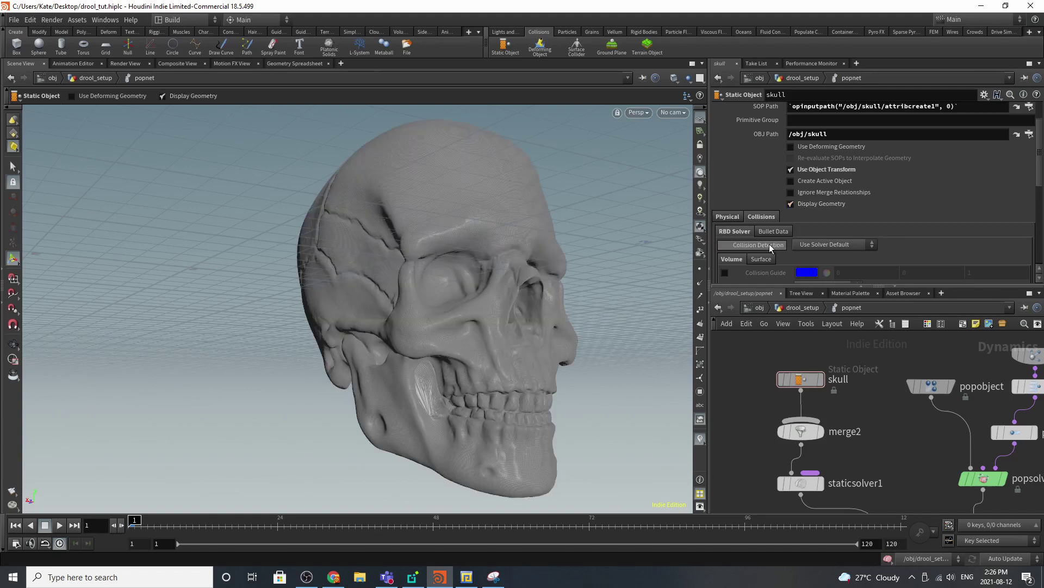
Review the skull static object's physical bounce and friction parameters and the node chain down to the output
{"action": "left_click", "coordinate": [723, 216]}
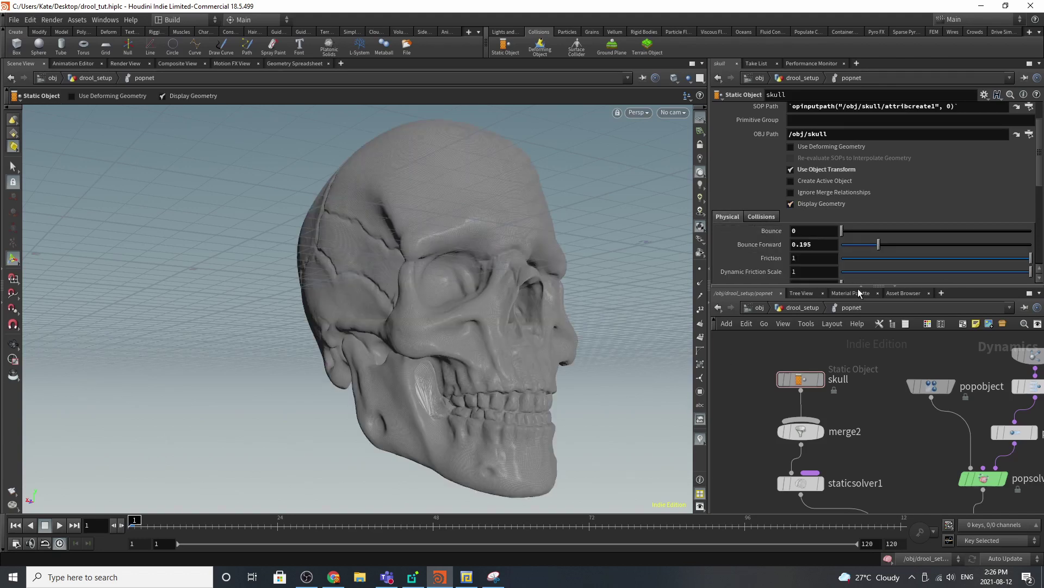
{"action": "scroll", "coordinate": [787, 159], "scroll_direction": "down", "scroll_amount": 2}
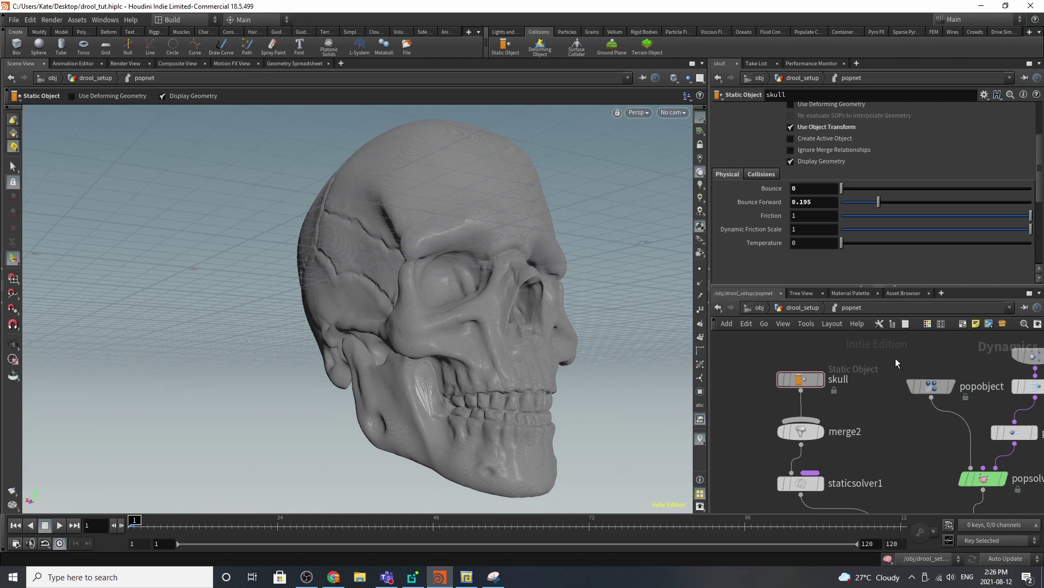
{"action": "scroll", "coordinate": [893, 387], "scroll_direction": "down", "scroll_amount": 3}
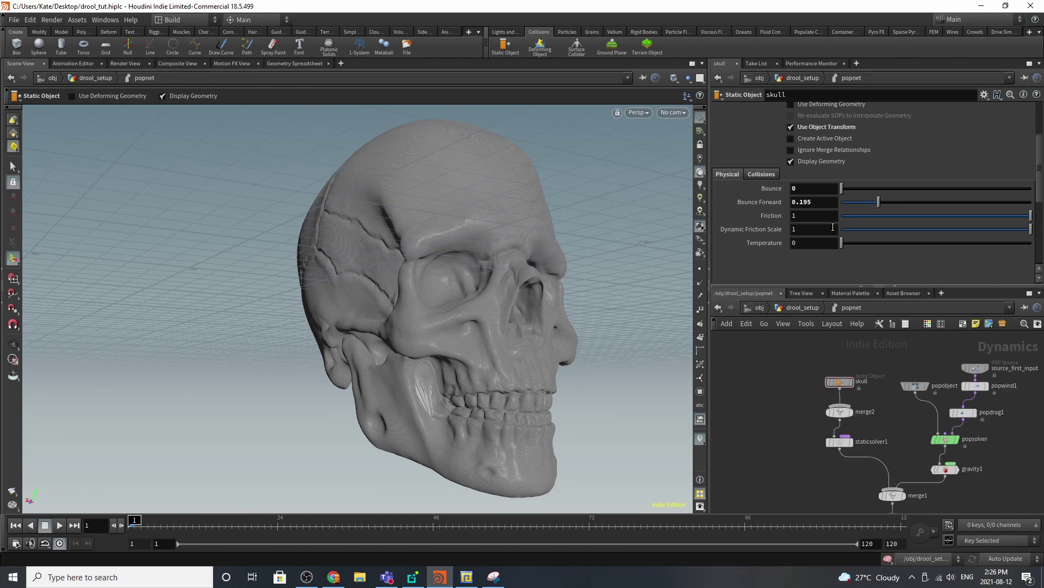
{"action": "scroll", "coordinate": [854, 400], "scroll_direction": "down", "scroll_amount": 3}
{"action": "scroll", "coordinate": [851, 472], "scroll_direction": "up", "scroll_amount": 3}
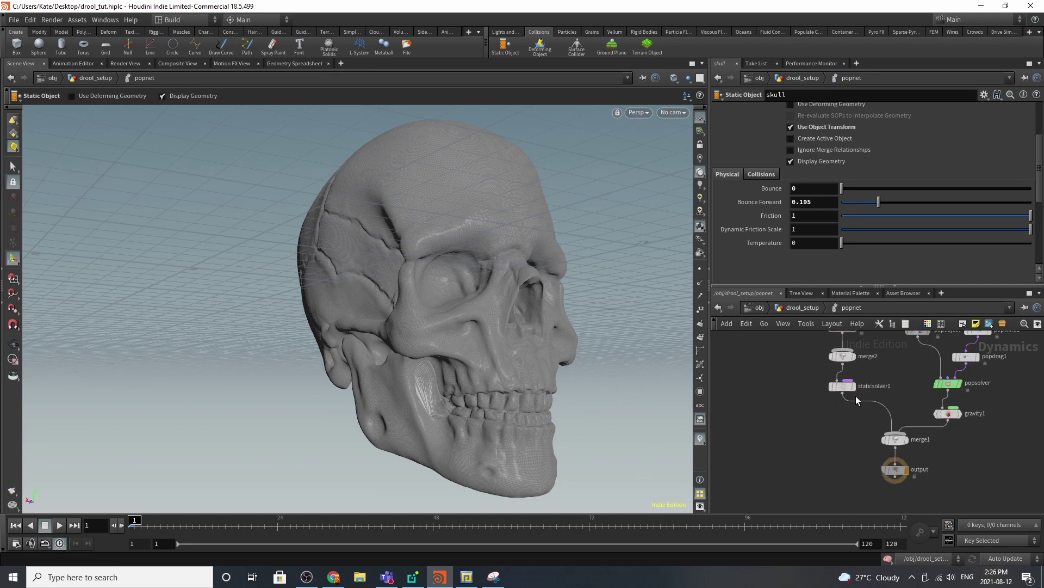
Return to drool_setup, simulate the popnet to frame 44 and examine the particles running below the teeth
{"action": "left_click", "coordinate": [798, 305]}
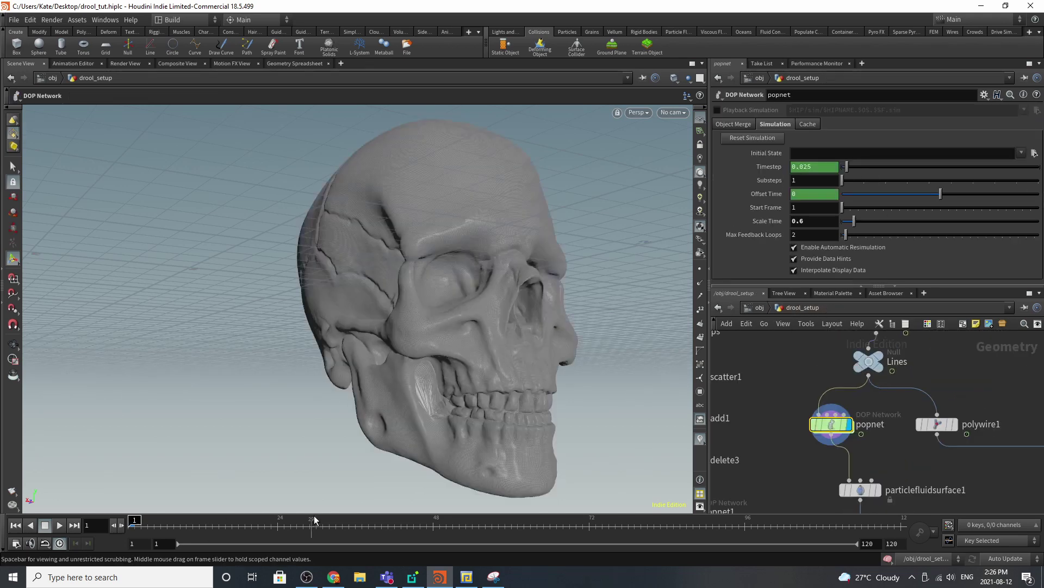
{"action": "left_click", "coordinate": [408, 525]}
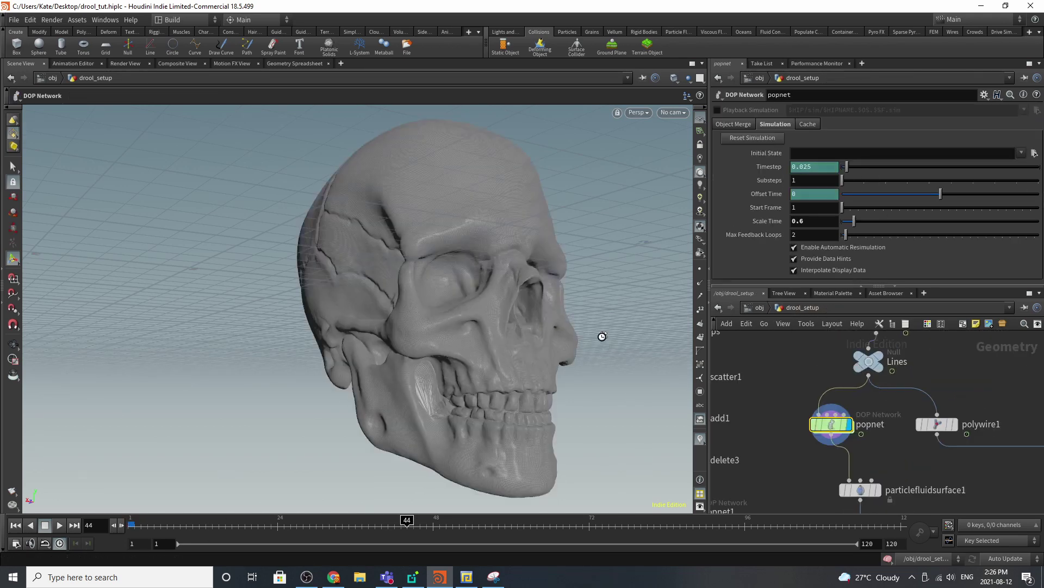
{"action": "right_click_drag", "start_coordinate": [471, 440], "coordinate": [807, 234], "text": "alt"}
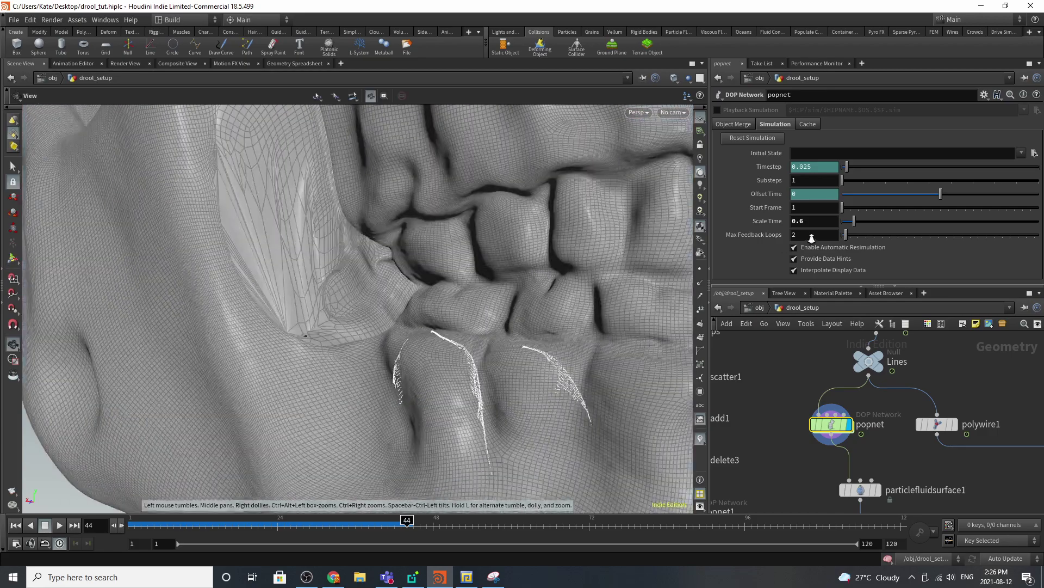
{"action": "left_click_drag", "start_coordinate": [462, 417], "coordinate": [667, 376], "text": "alt"}
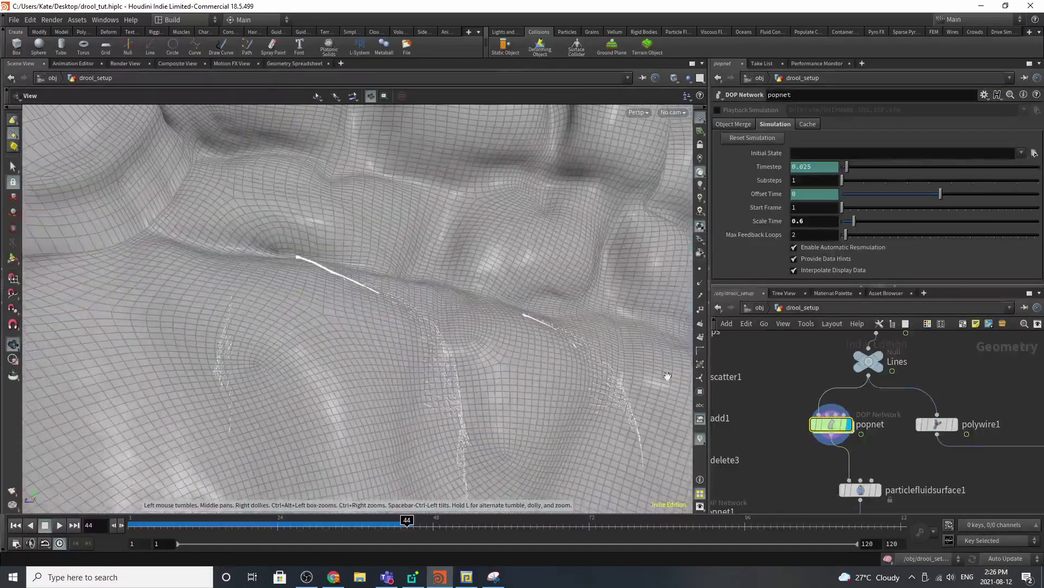
Advance the simulation to frame 78 and inspect the drool particles along the jaw and chin
{"action": "left_click", "coordinate": [629, 527]}
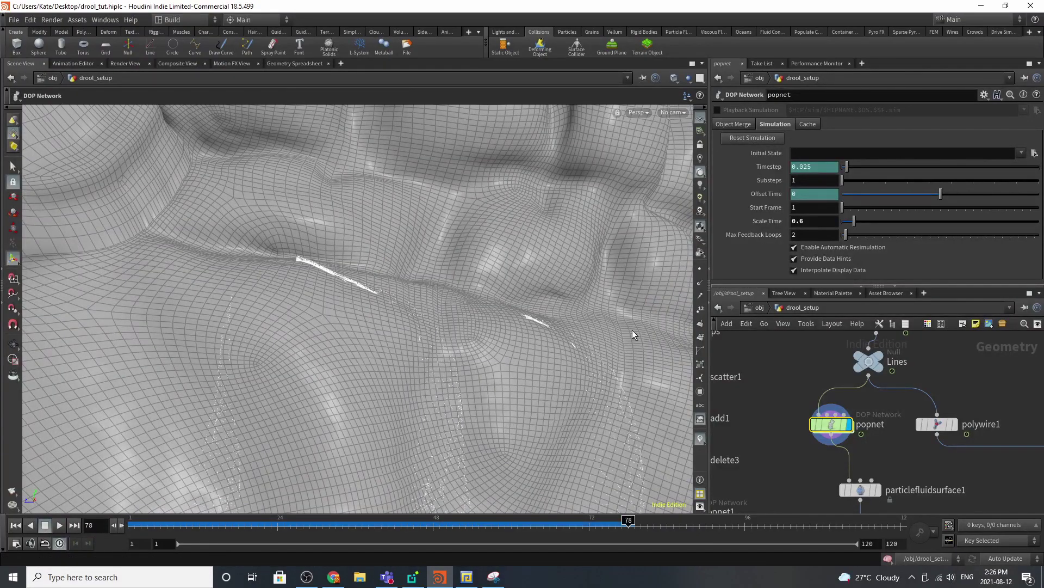
{"action": "right_click_drag", "start_coordinate": [537, 377], "coordinate": [340, 439], "text": "alt"}
{"action": "middle_click_drag", "start_coordinate": [526, 460], "coordinate": [511, 312], "text": "alt"}
{"action": "right_click_drag", "start_coordinate": [511, 311], "coordinate": [561, 329], "text": "alt"}
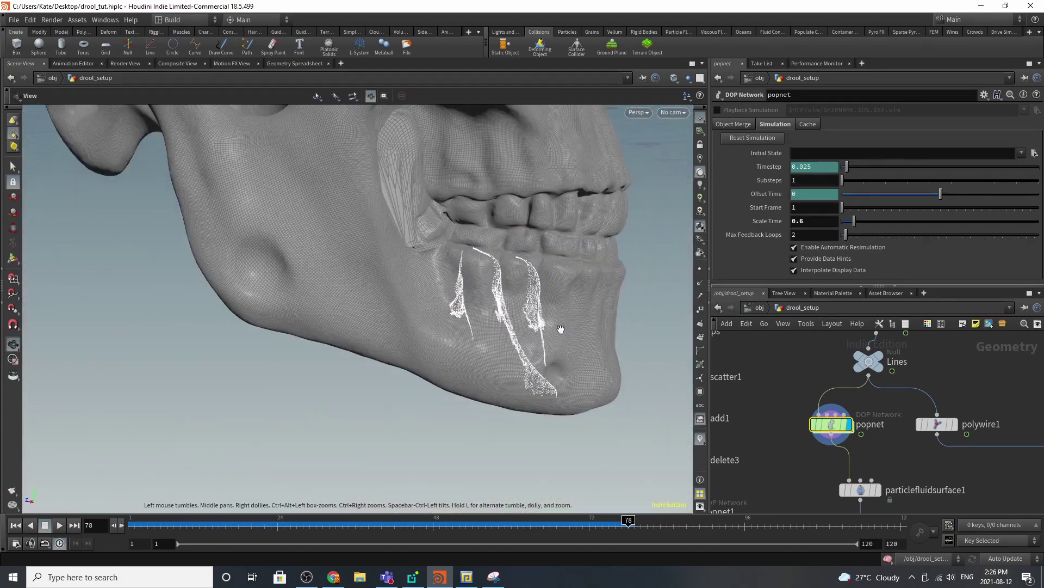
{"action": "left_click_drag", "start_coordinate": [522, 326], "coordinate": [504, 278], "text": "alt"}
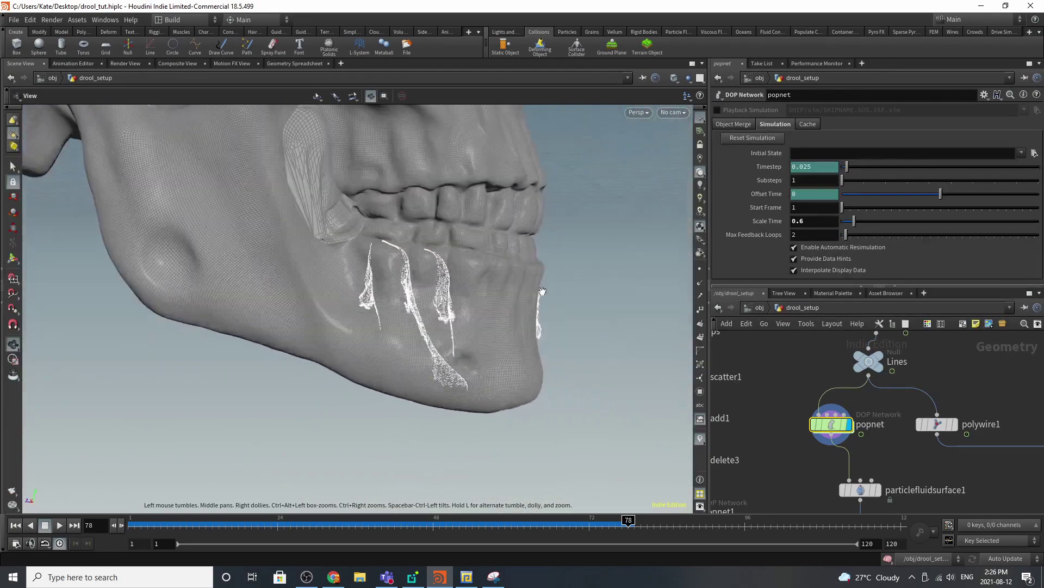
{"action": "right_click_drag", "start_coordinate": [503, 278], "coordinate": [667, 289], "text": "alt"}
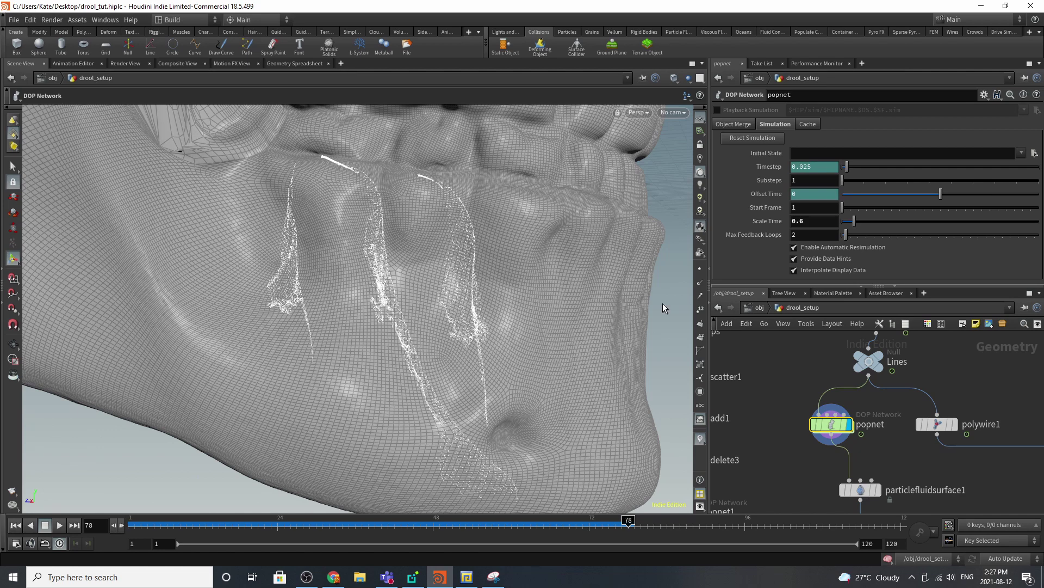
Display particlefluidsurface1 below the popnet and inspect the meshed drool strands from another angle
{"action": "scroll", "coordinate": [977, 384], "scroll_direction": "down", "scroll_amount": 4}
{"action": "scroll", "coordinate": [904, 463], "scroll_direction": "up", "scroll_amount": 5}
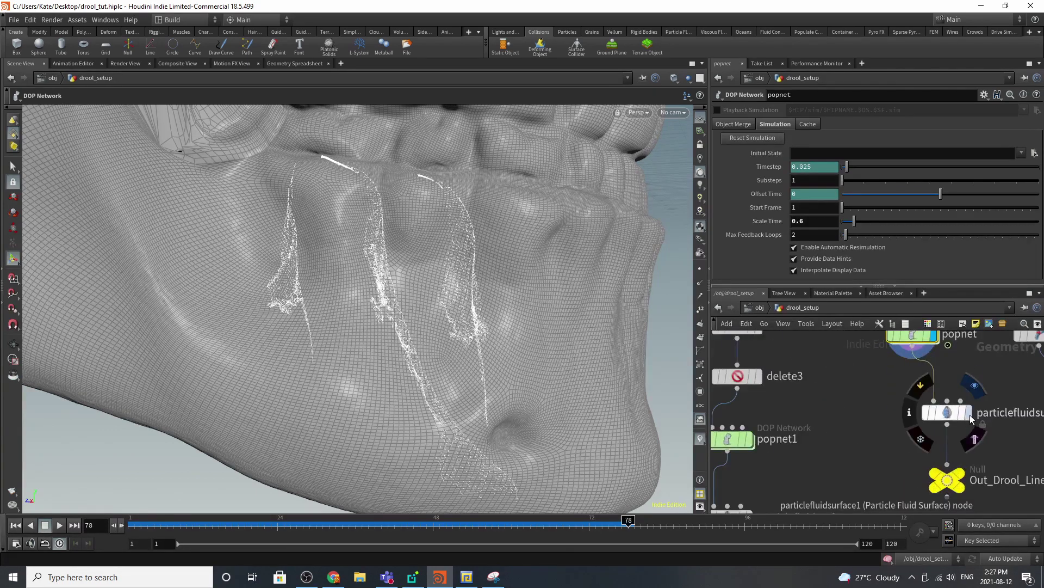
{"action": "scroll", "coordinate": [854, 424], "scroll_direction": "down", "scroll_amount": 4}
{"action": "scroll", "coordinate": [926, 418], "scroll_direction": "up", "scroll_amount": 3}
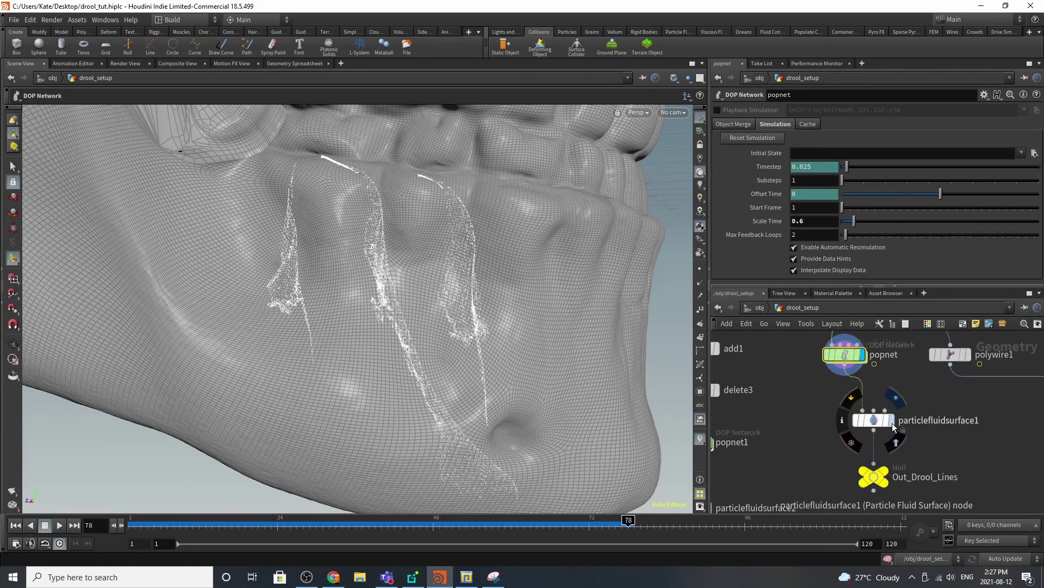
{"action": "left_click", "coordinate": [876, 423]}
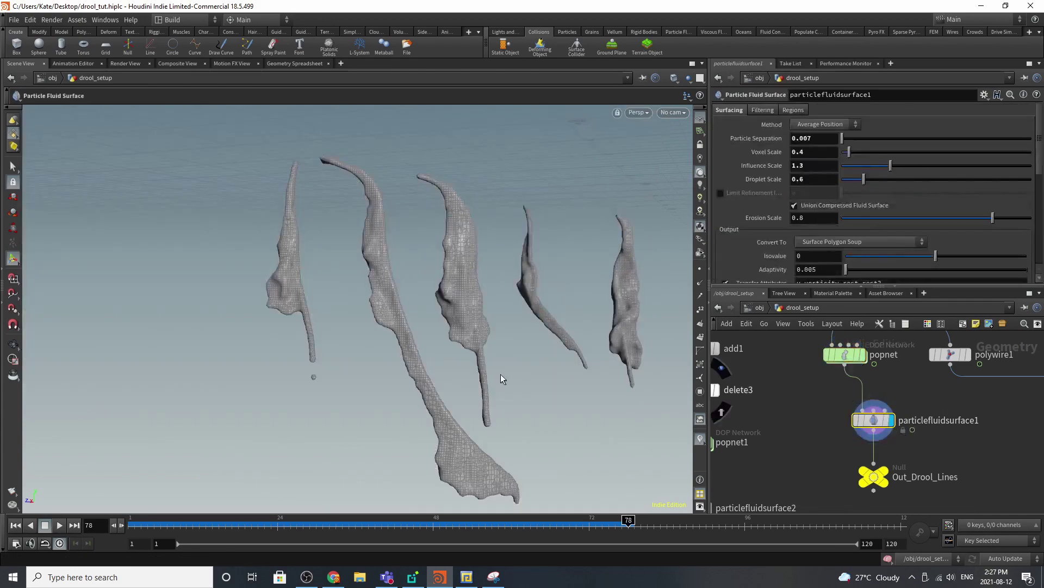
{"action": "key", "text": "Escape"}
{"action": "left_click_drag", "start_coordinate": [501, 375], "coordinate": [396, 350]}
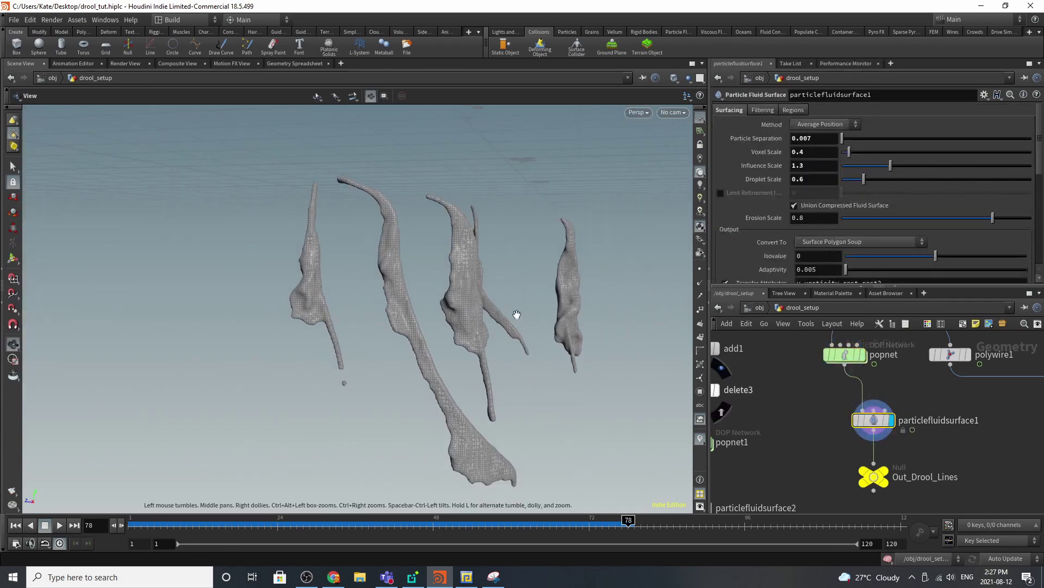
Review the surfacing and output parameters of particlefluidsurface1 and inspect the meshed strands from another angle
{"action": "key", "text": "Return"}
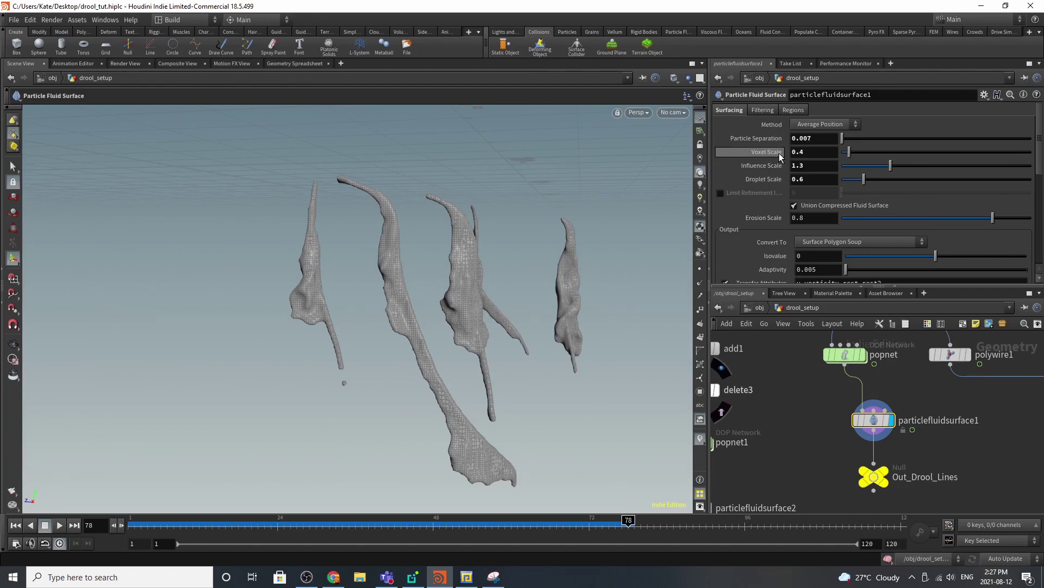
{"action": "mouse_move", "coordinate": [777, 172]}
{"action": "scroll", "coordinate": [767, 184], "scroll_direction": "down", "scroll_amount": 3}
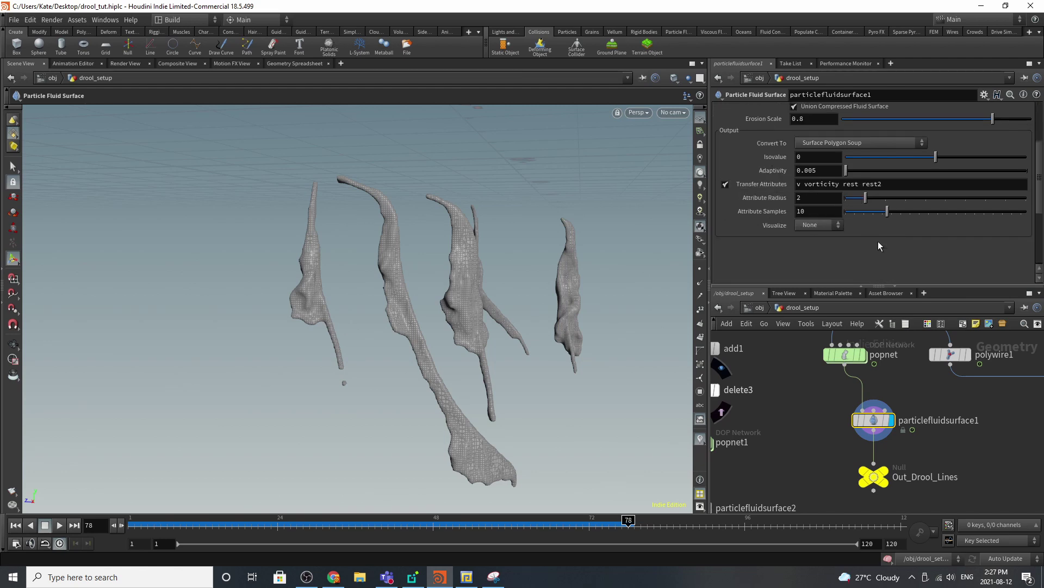
{"action": "scroll", "coordinate": [862, 209], "scroll_direction": "up", "scroll_amount": 3}
{"action": "key", "text": "Escape"}
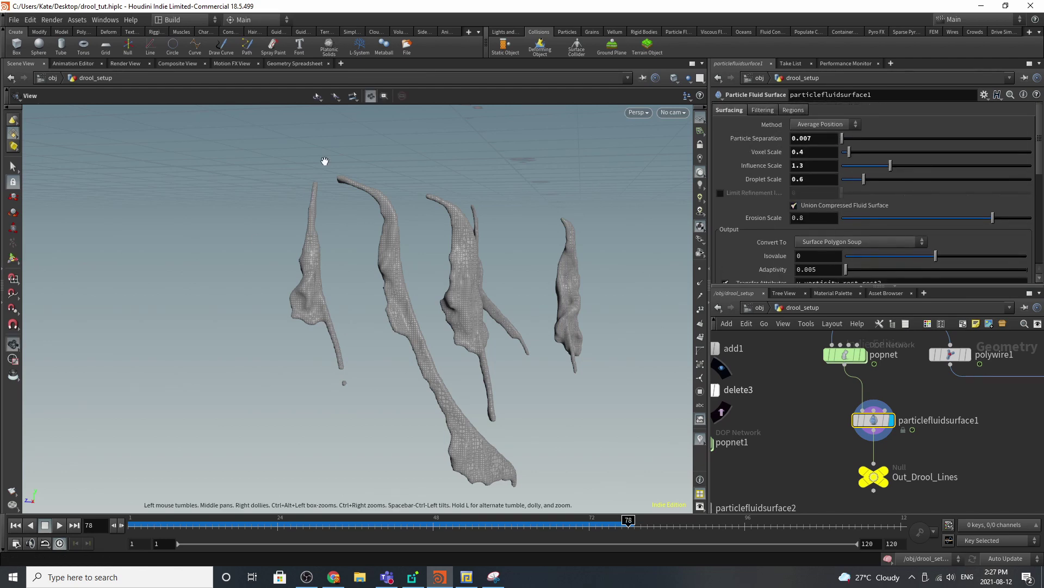
{"action": "left_click_drag", "start_coordinate": [417, 205], "coordinate": [366, 224]}
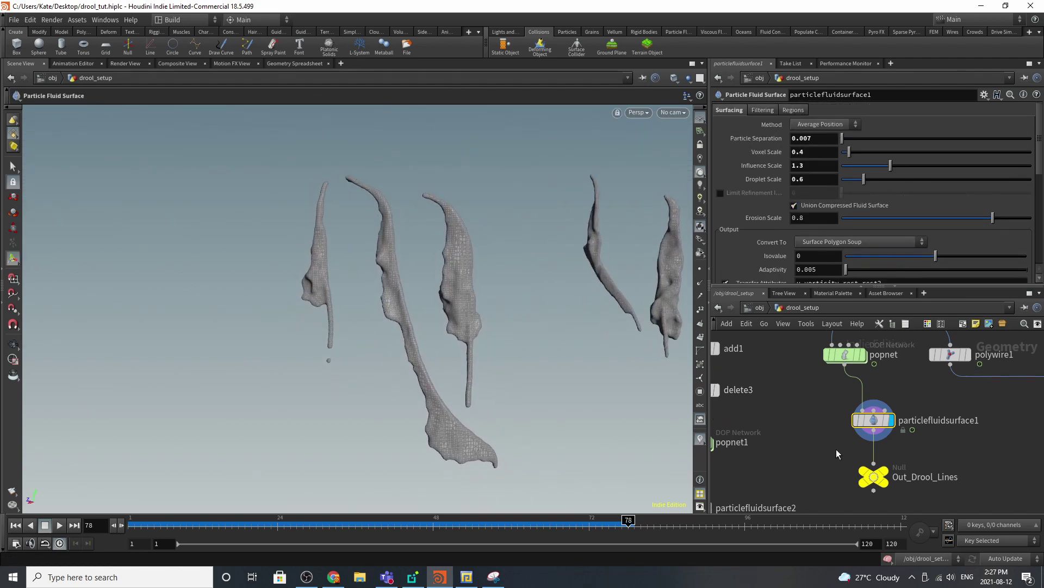
Display the Out_Drool_Lines null and look over the neighbouring lip drool branch up to drawcurve2
{"action": "left_click", "coordinate": [885, 479]}
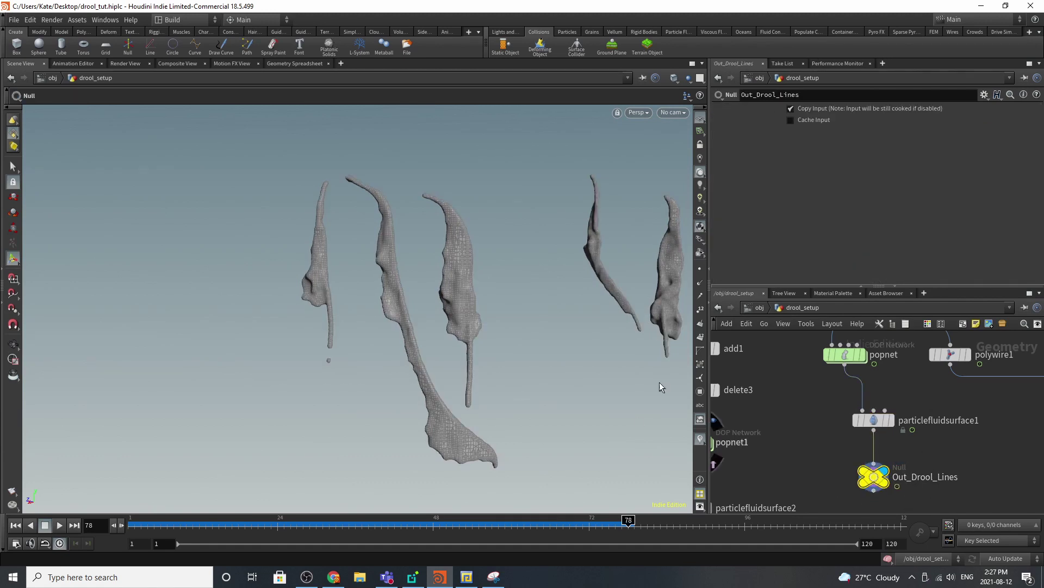
{"action": "scroll", "coordinate": [856, 478], "scroll_direction": "down", "scroll_amount": 7}
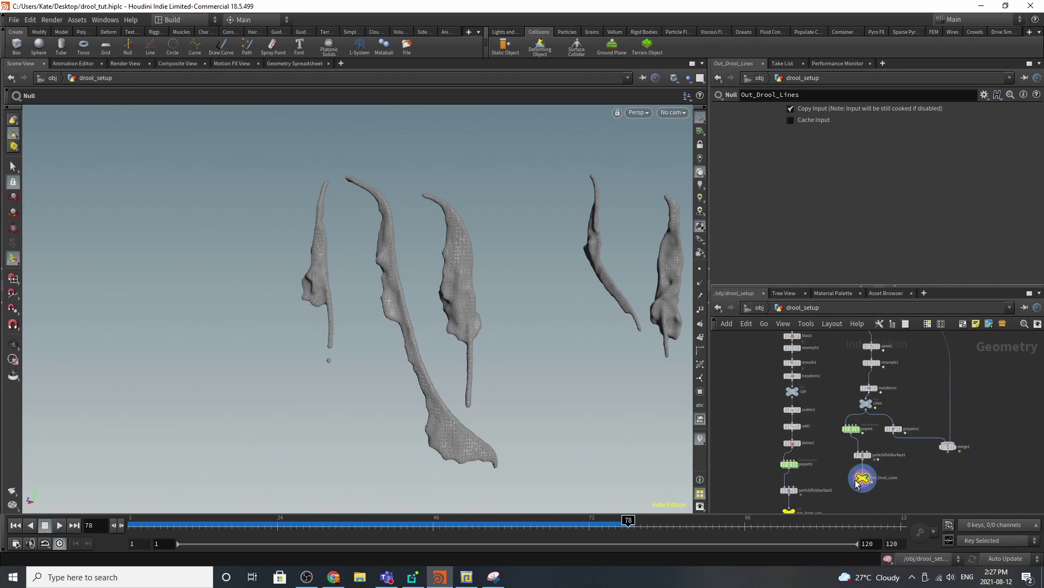
{"action": "scroll", "coordinate": [836, 366], "scroll_direction": "up", "scroll_amount": 4}
{"action": "scroll", "coordinate": [808, 381], "scroll_direction": "up", "scroll_amount": 5}
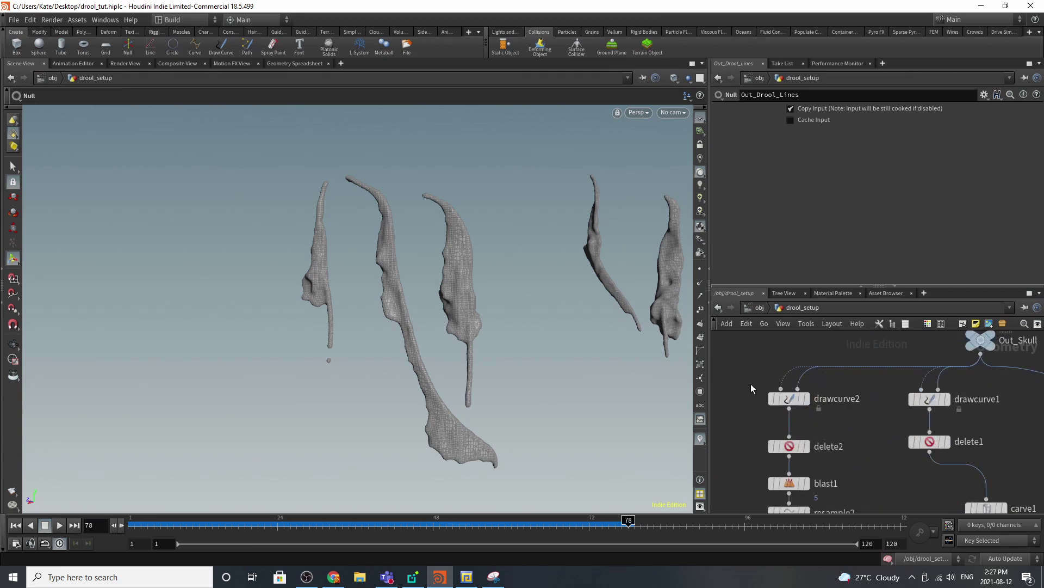
{"action": "scroll", "coordinate": [824, 347], "scroll_direction": "down", "scroll_amount": 3}
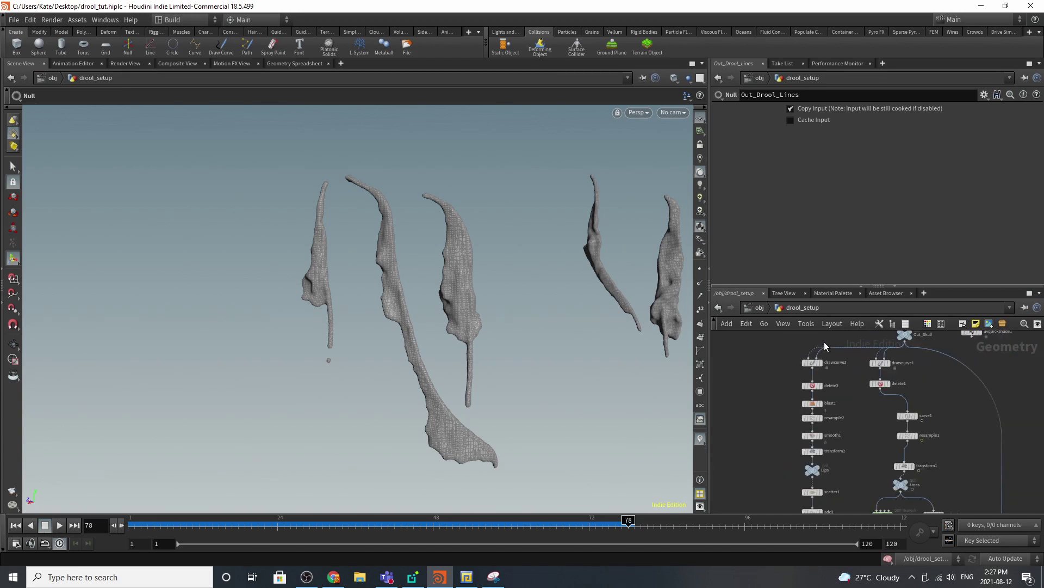
Display the Out_Drool_Lips null and inspect the whole lip drool mesh
{"action": "scroll", "coordinate": [816, 473], "scroll_direction": "up", "scroll_amount": 4}
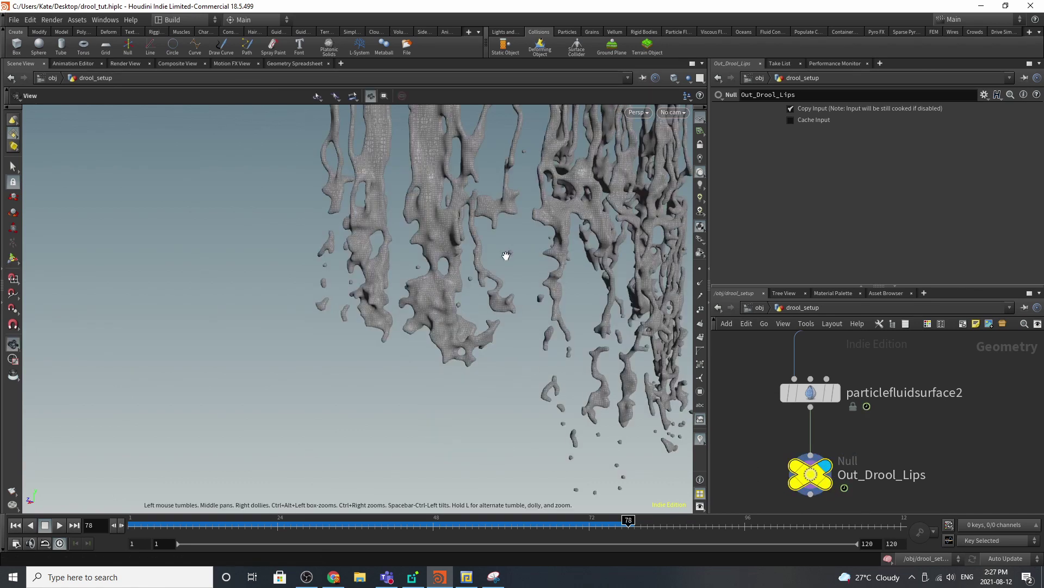
{"action": "right_click_drag", "start_coordinate": [506, 254], "coordinate": [348, 268], "text": "alt"}
{"action": "middle_click_drag", "start_coordinate": [492, 212], "coordinate": [504, 275], "text": "alt"}
{"action": "mouse_move", "coordinate": [504, 275]}
{"action": "left_mouse_down", "text": "alt"}
{"action": "mouse_move", "coordinate": [513, 166]}
{"action": "mouse_move", "coordinate": [478, 280]}
{"action": "mouse_move", "coordinate": [519, 284]}
{"action": "left_mouse_up", "text": "alt"}
Display drawcurve2 at the start of the lip branch and examine the strokes drawn along the gums
{"action": "scroll", "coordinate": [874, 470], "scroll_direction": "down", "scroll_amount": 6}
{"action": "scroll", "coordinate": [840, 476], "scroll_direction": "down", "scroll_amount": 4}
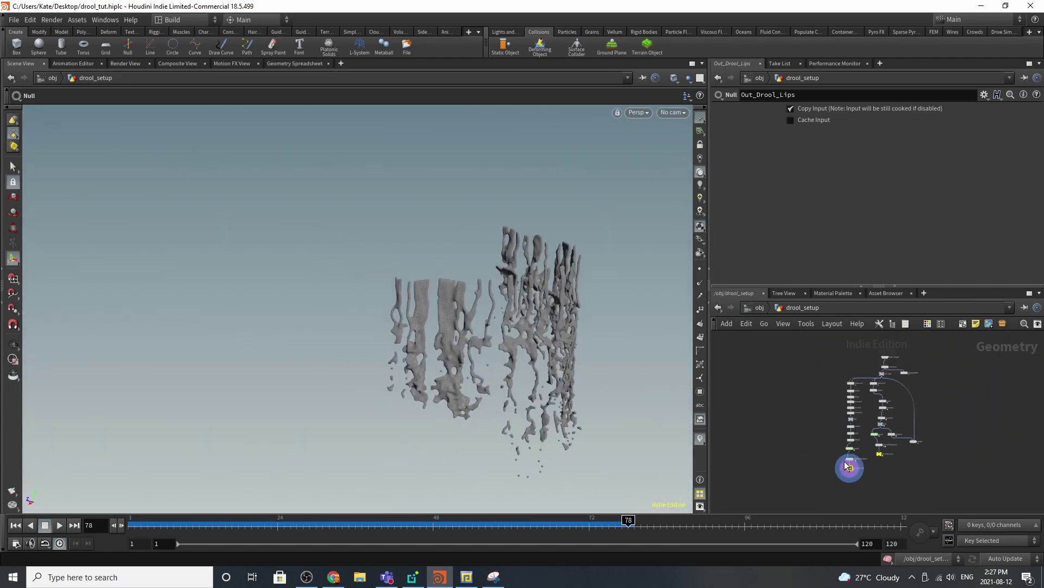
{"action": "scroll", "coordinate": [853, 364], "scroll_direction": "up", "scroll_amount": 8}
{"action": "mouse_move", "coordinate": [865, 463]}
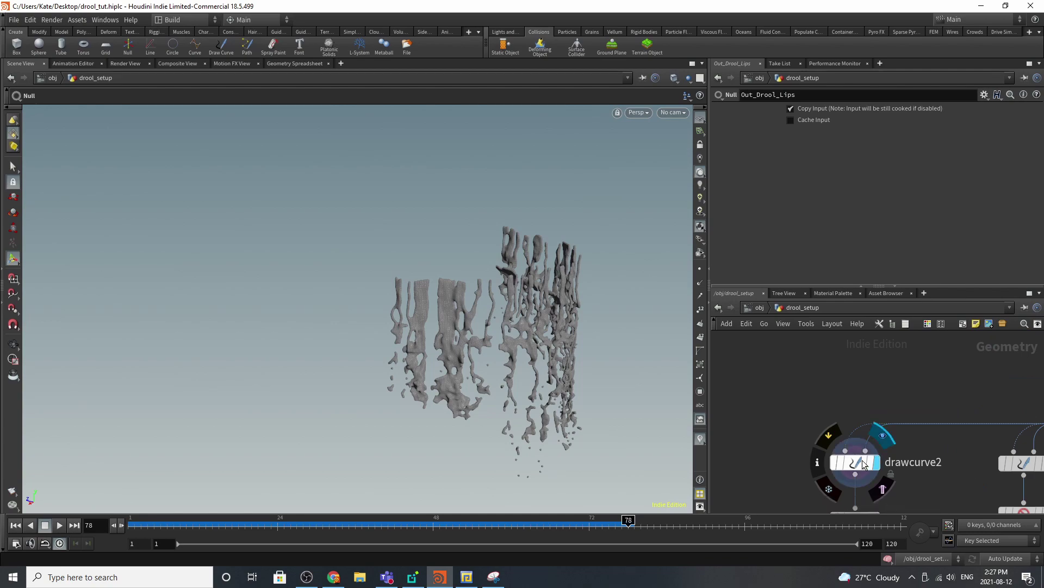
{"action": "left_click_drag", "start_coordinate": [546, 282], "coordinate": [533, 395], "text": "alt"}
{"action": "left_click_drag", "start_coordinate": [555, 380], "coordinate": [567, 376], "text": "alt"}
{"action": "scroll", "coordinate": [731, 410], "scroll_direction": "down", "scroll_amount": 4}
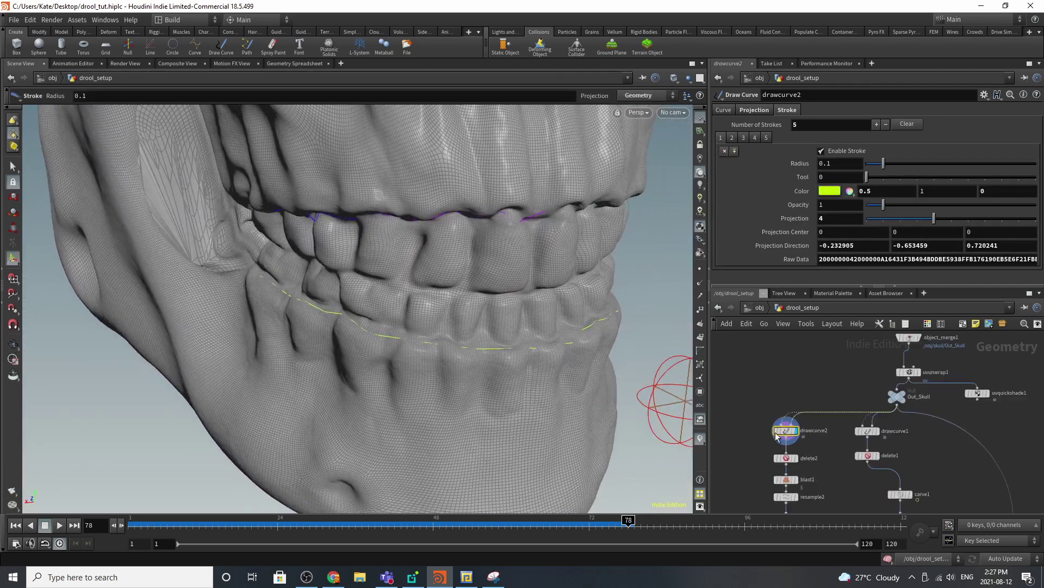
{"action": "scroll", "coordinate": [824, 431], "scroll_direction": "up", "scroll_amount": 1}
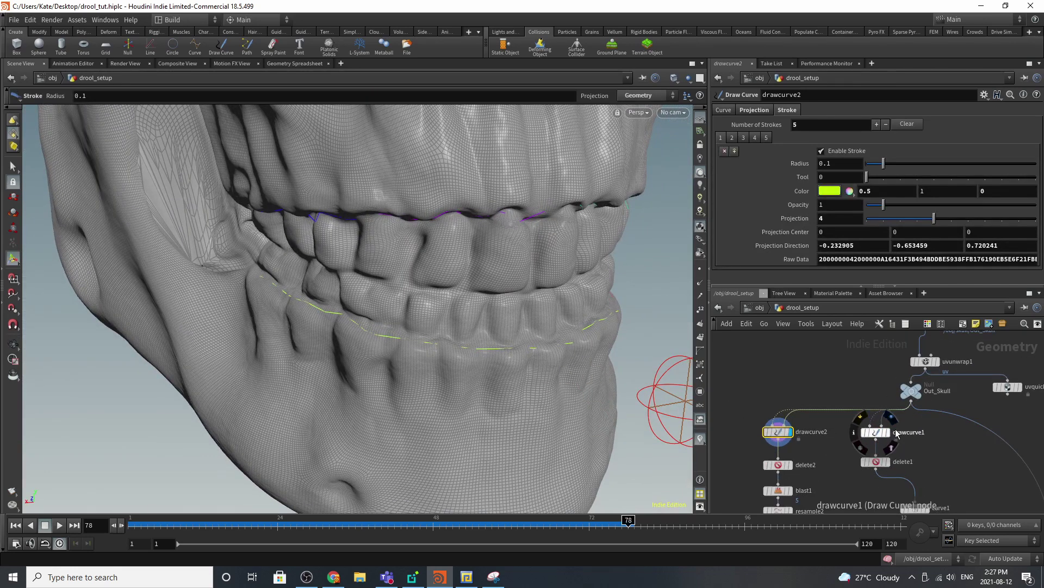
{"action": "scroll", "coordinate": [772, 427], "scroll_direction": "up", "scroll_amount": 3}
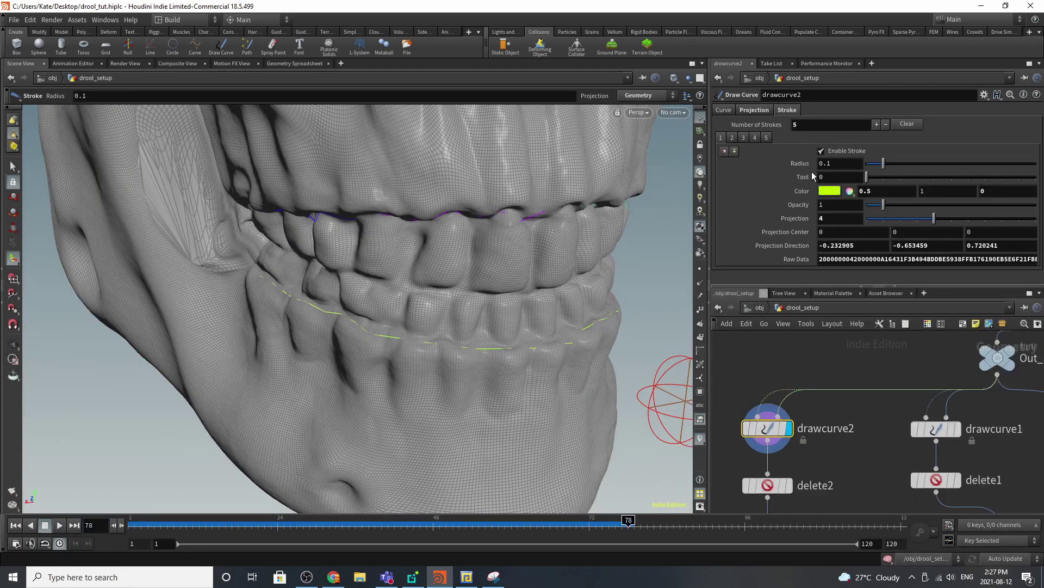
Review drawcurve2's projection and stroke settings and inspect the gum strokes from the side, front and below
{"action": "left_click", "coordinate": [754, 109]}
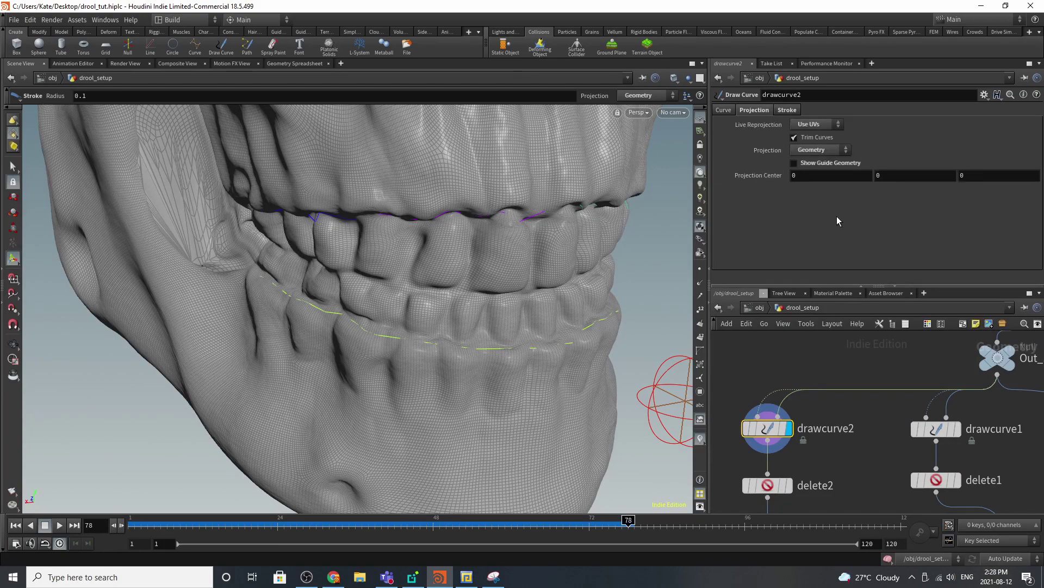
{"action": "key", "text": "Escape"}
{"action": "left_click_drag", "start_coordinate": [487, 324], "coordinate": [439, 269]}
{"action": "right_click_drag", "start_coordinate": [439, 269], "coordinate": [659, 208], "text": "alt"}
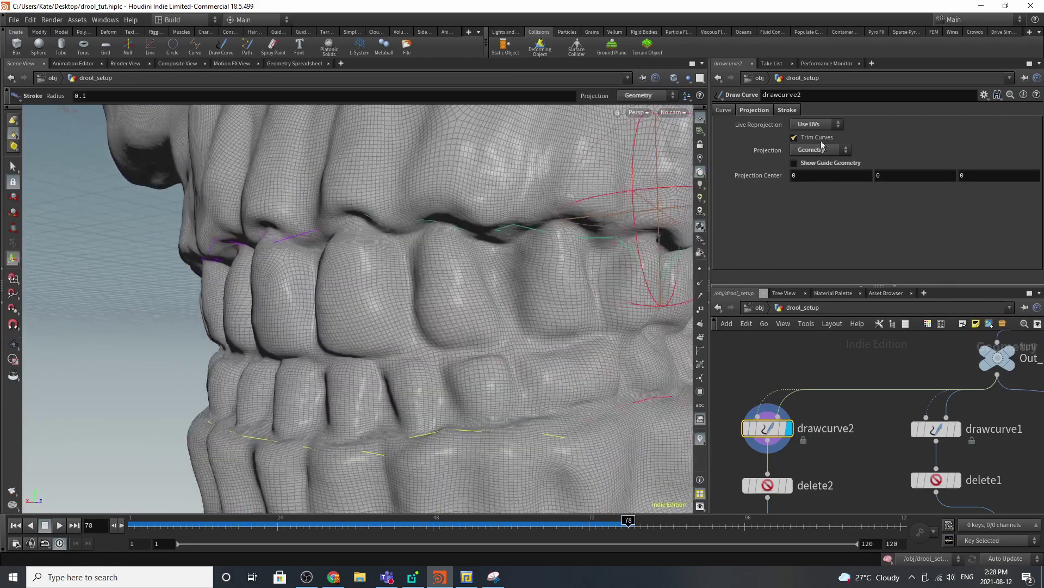
{"action": "left_click", "coordinate": [786, 110]}
{"action": "key", "text": "Escape"}
{"action": "mouse_move", "coordinate": [532, 333]}
{"action": "left_mouse_down"}
{"action": "mouse_move", "coordinate": [614, 343]}
{"action": "mouse_move", "coordinate": [501, 375]}
{"action": "mouse_move", "coordinate": [508, 317]}
{"action": "left_mouse_up"}
{"action": "key", "text": "Return"}
{"action": "key", "text": "Escape"}
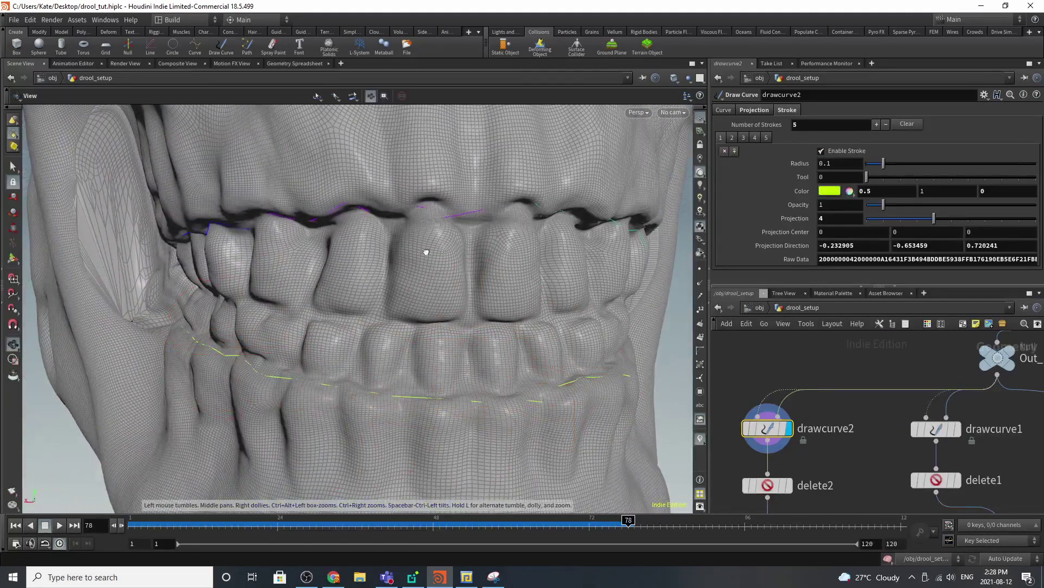
{"action": "left_click_drag", "start_coordinate": [426, 252], "coordinate": [422, 194]}
{"action": "key", "text": "Return"}
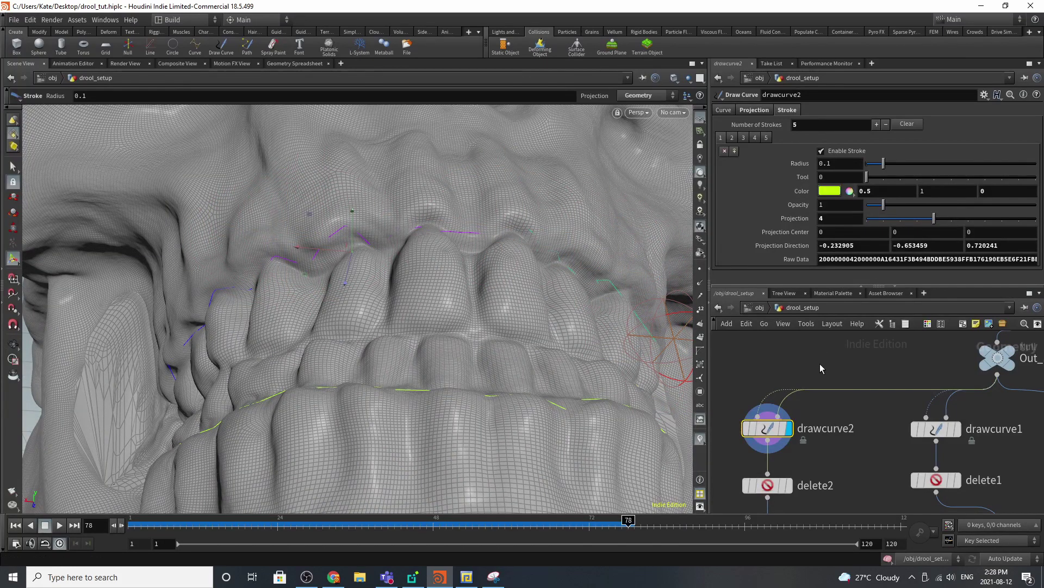
Display delete2 to isolate the drawn curves from the skull and examine the small stray curve segment
{"action": "scroll", "coordinate": [856, 376], "scroll_direction": "down", "scroll_amount": 4}
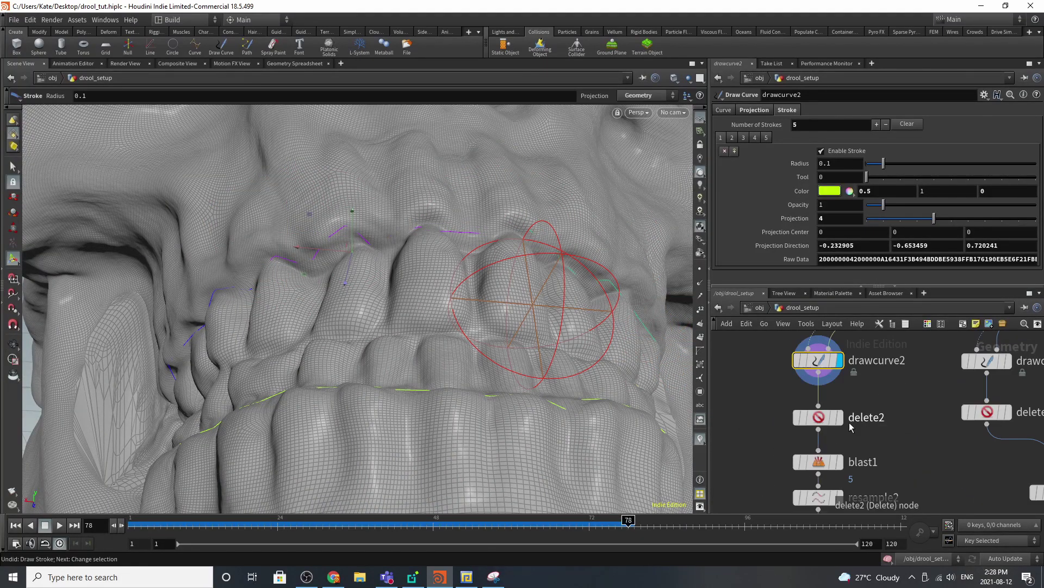
{"action": "left_click", "coordinate": [839, 419]}
{"action": "left_click", "coordinate": [830, 421]}
{"action": "right_click_drag", "start_coordinate": [490, 318], "coordinate": [252, 364], "text": "alt"}
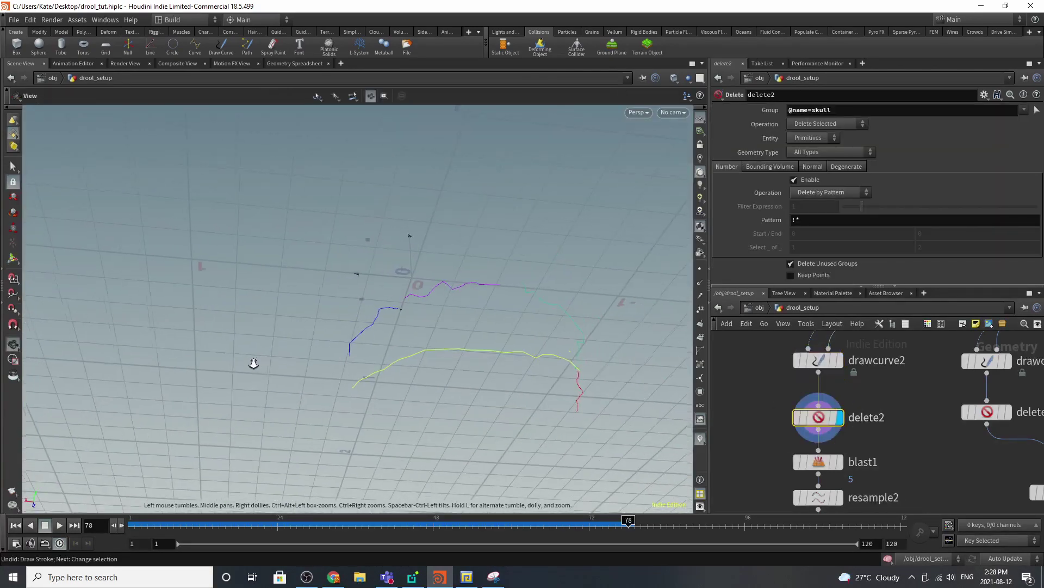
{"action": "left_click_drag", "start_coordinate": [386, 309], "coordinate": [413, 363], "text": "alt"}
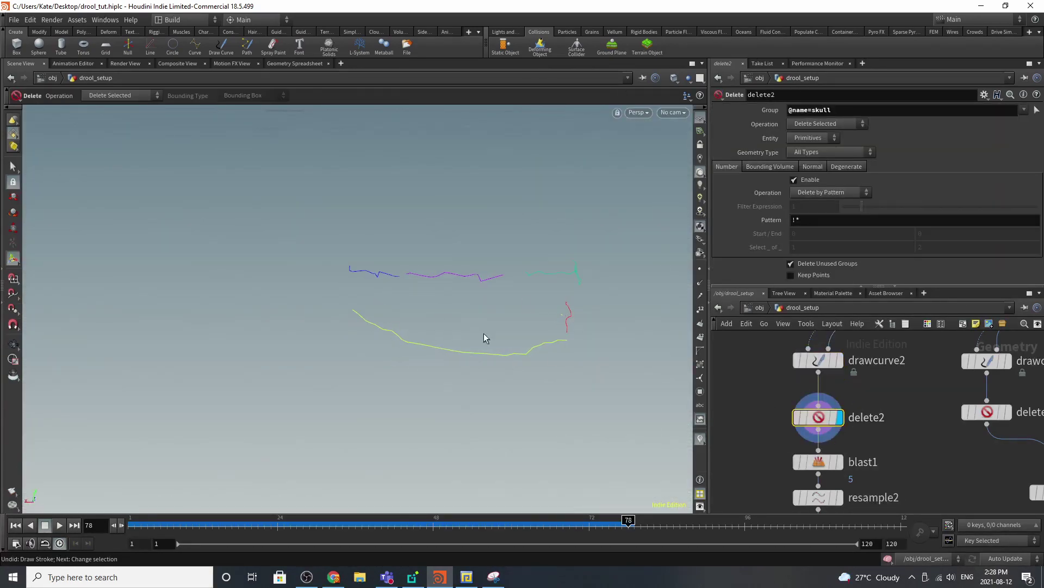
{"action": "key", "text": "Escape"}
{"action": "left_click_drag", "start_coordinate": [599, 325], "coordinate": [387, 332]}
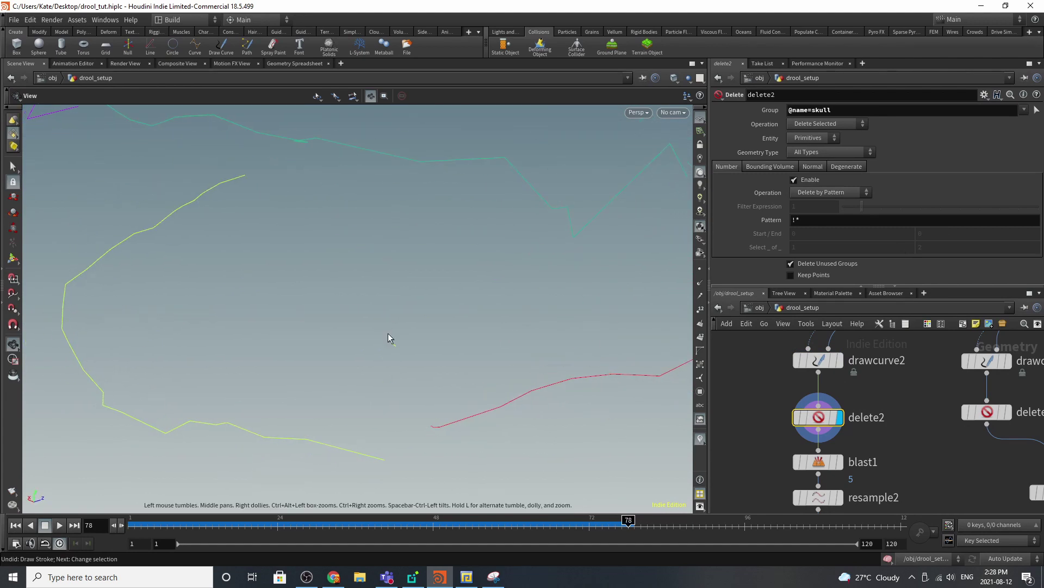
{"action": "key", "text": "Return"}
{"action": "scroll", "coordinate": [384, 342], "scroll_direction": "up", "scroll_amount": 3}
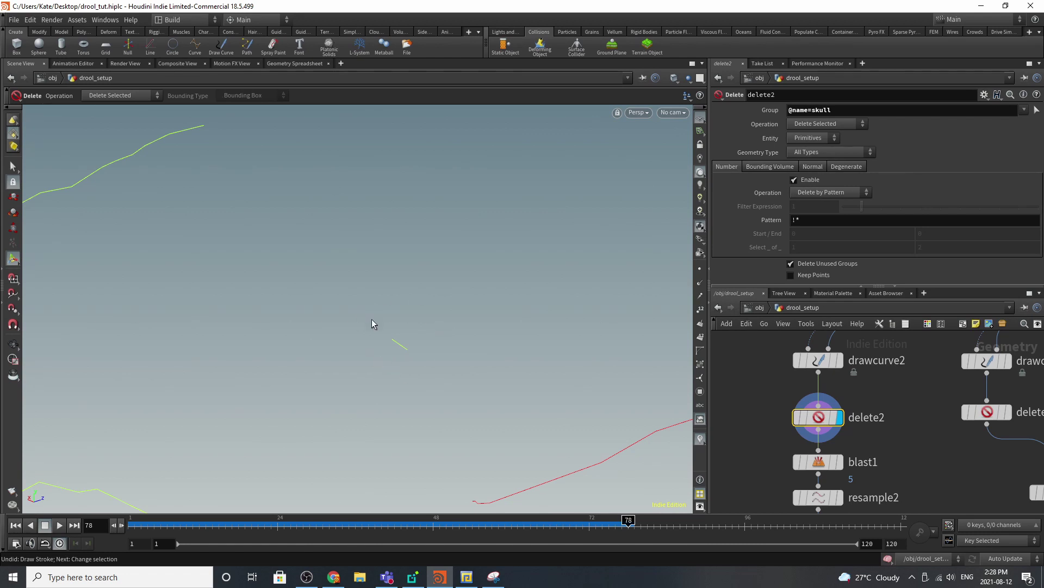
{"action": "scroll", "coordinate": [250, 345], "scroll_direction": "down", "scroll_amount": 3}
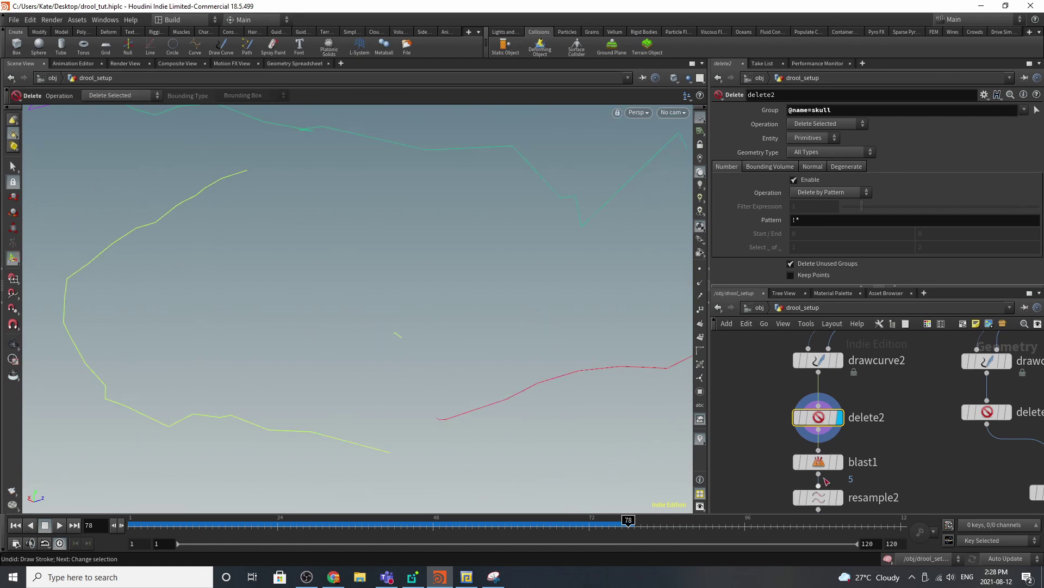
Display blast1 to check the curves without the stray primitive and look down the node chain
{"action": "left_click", "coordinate": [816, 464]}
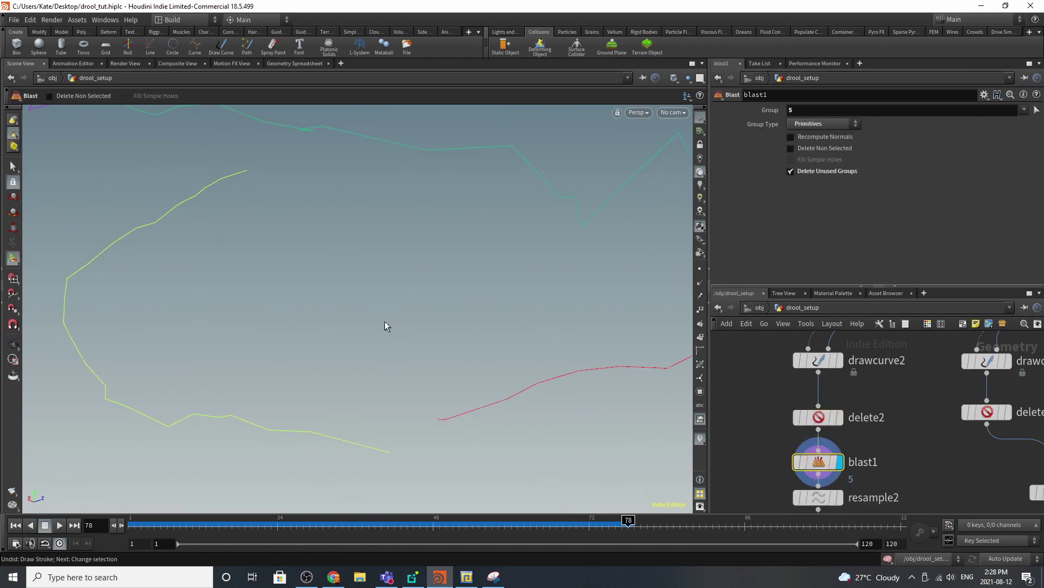
{"action": "left_click_drag", "start_coordinate": [384, 321], "coordinate": [487, 324]}
{"action": "key", "text": "Return"}
{"action": "scroll", "coordinate": [903, 373], "scroll_direction": "down", "scroll_amount": 4}
{"action": "scroll", "coordinate": [893, 431], "scroll_direction": "up", "scroll_amount": 6}
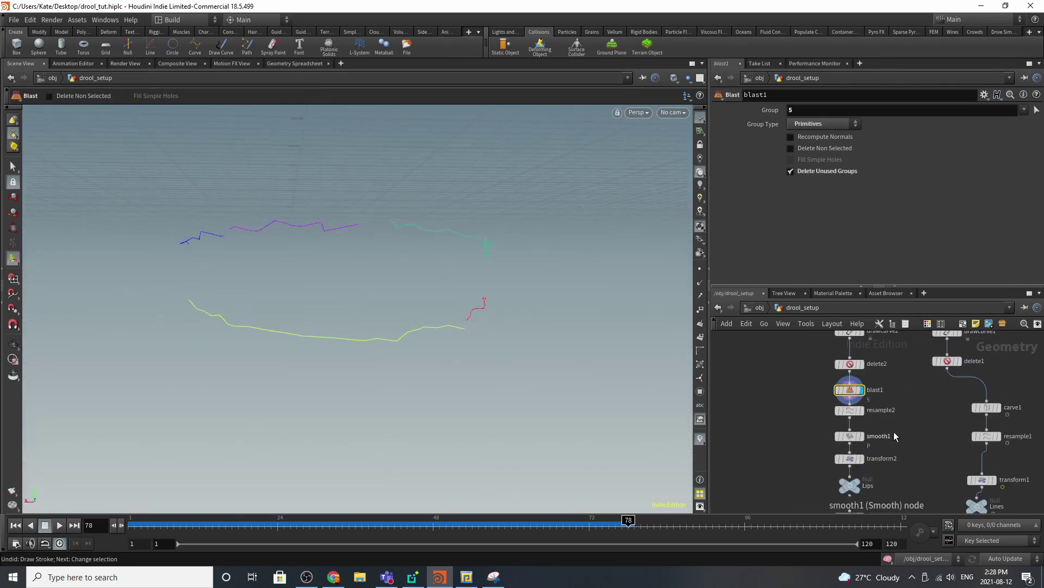
Turn on point display and inspect the points along the blast1 curves up close
{"action": "mouse_move", "coordinate": [859, 402]}
{"action": "key", "text": "2"}
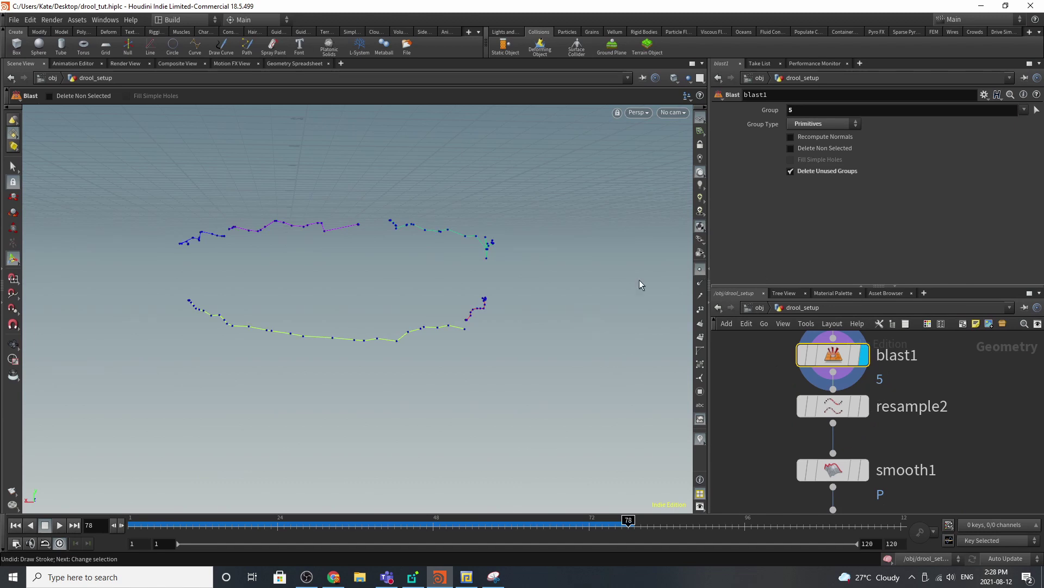
{"action": "key", "text": "Escape"}
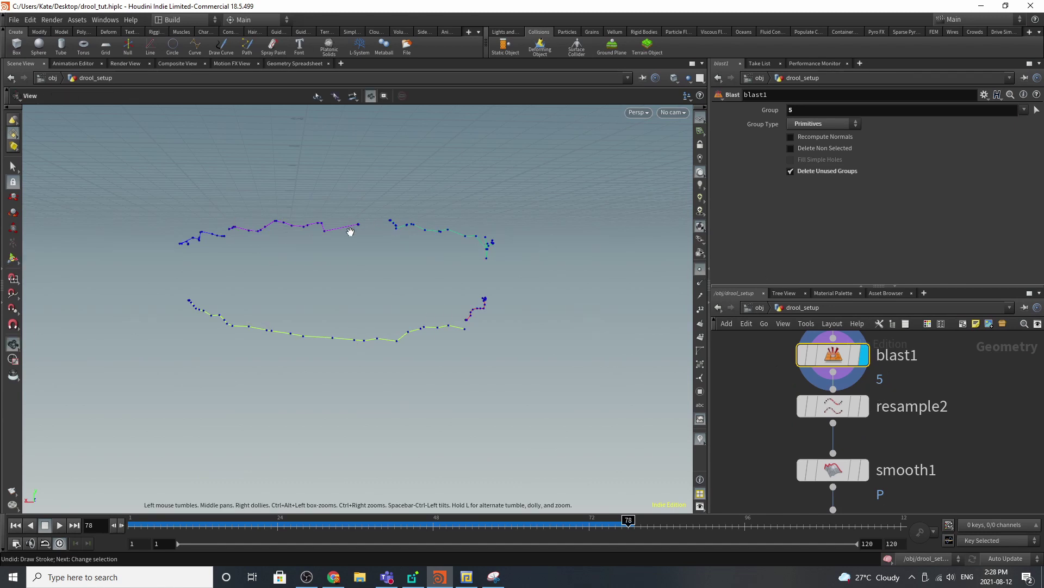
{"action": "left_click_drag", "start_coordinate": [350, 228], "coordinate": [391, 278]}
{"action": "right_click_drag", "start_coordinate": [392, 278], "coordinate": [529, 249]}
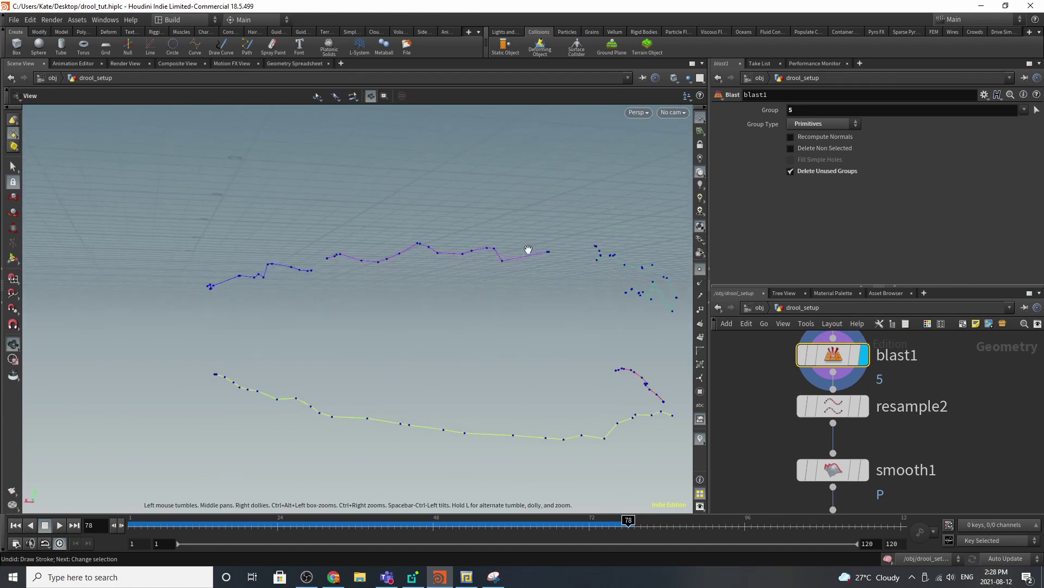
Display resample2 and review its segment length, interpolation and curve attribute settings
{"action": "left_click", "coordinate": [864, 406]}
{"action": "left_click", "coordinate": [832, 410]}
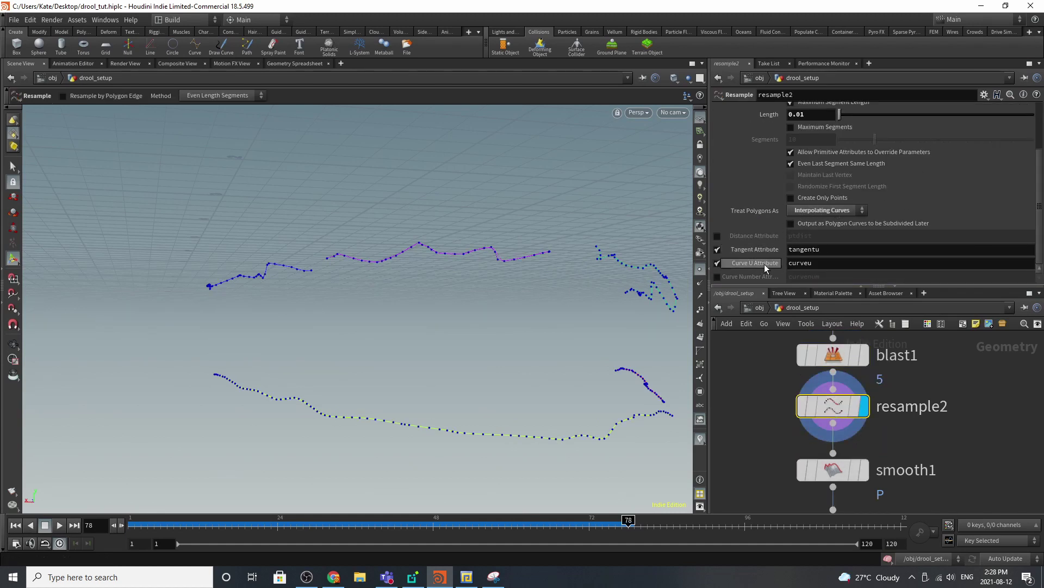
{"action": "scroll", "coordinate": [938, 229], "scroll_direction": "up", "scroll_amount": 3}
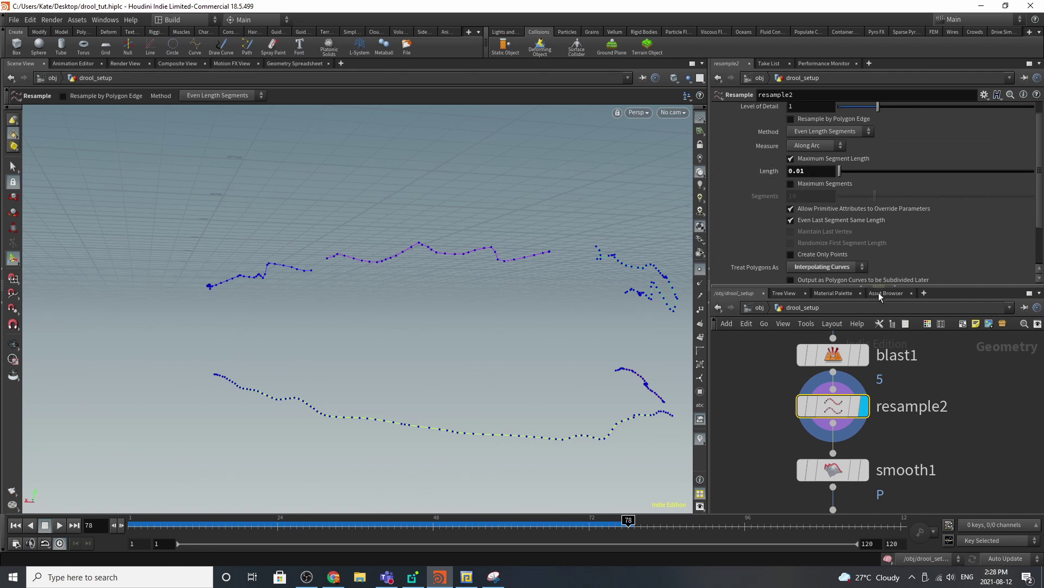
{"action": "scroll", "coordinate": [882, 362], "scroll_direction": "down", "scroll_amount": 2}
{"action": "scroll", "coordinate": [881, 416], "scroll_direction": "up", "scroll_amount": 2}
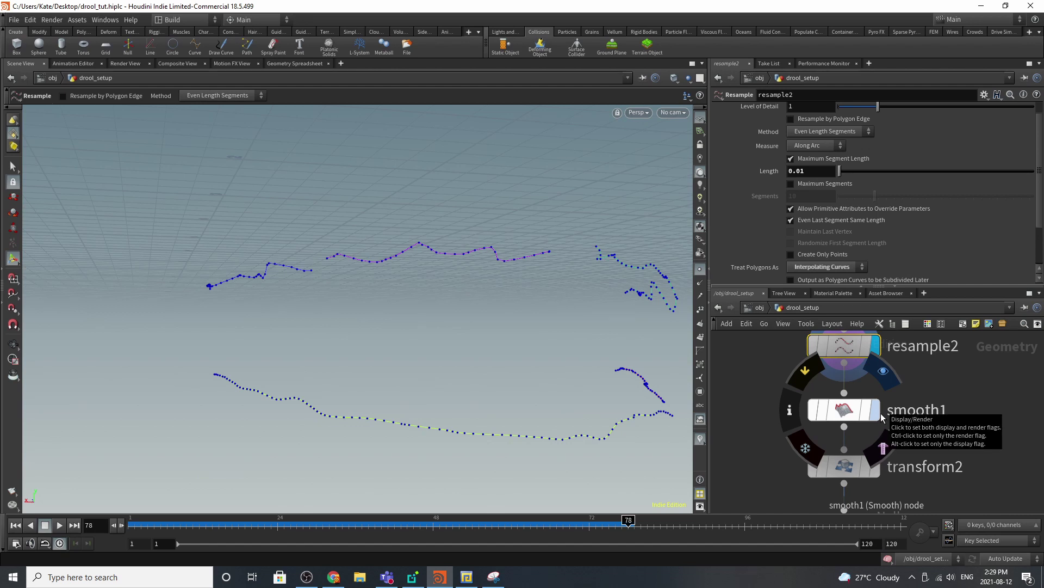
Examine the lip curves at smooth1 and display transform2 with its translate and uniform scale settings
{"action": "left_click", "coordinate": [865, 410]}
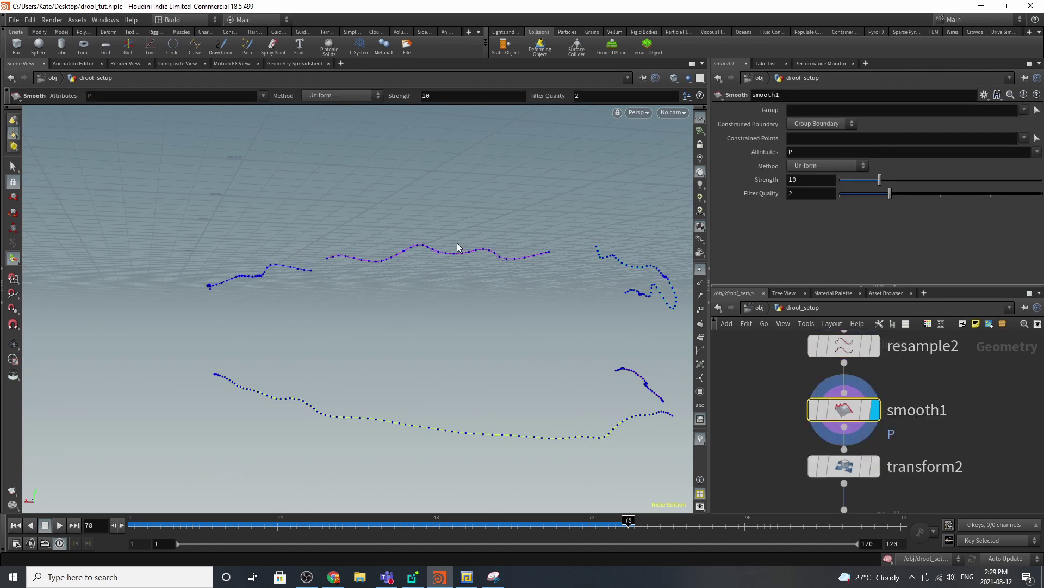
{"action": "scroll", "coordinate": [843, 402], "scroll_direction": "down", "scroll_amount": 4}
{"action": "scroll", "coordinate": [830, 448], "scroll_direction": "up", "scroll_amount": 3}
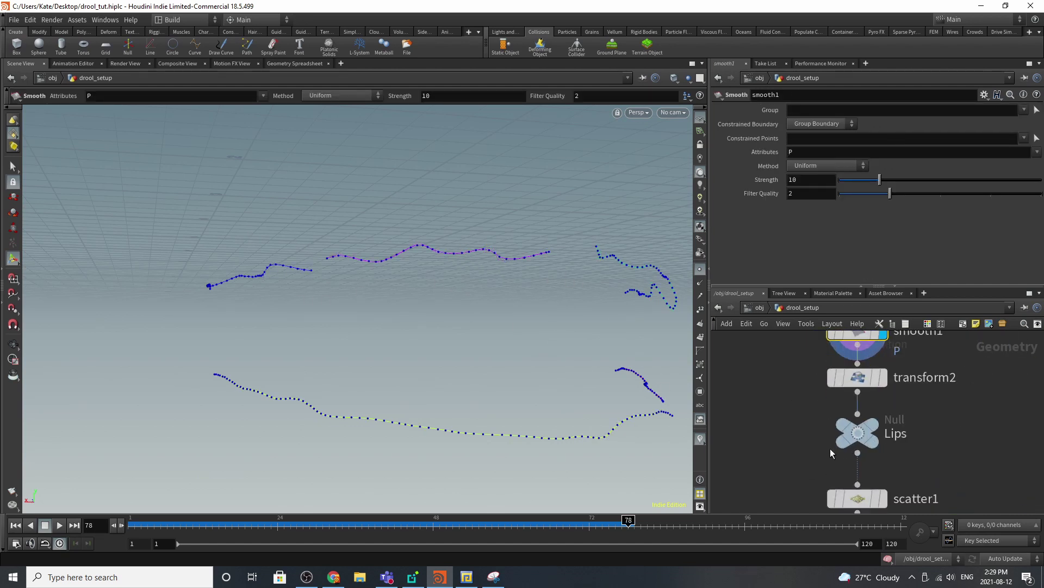
{"action": "left_click", "coordinate": [881, 381]}
{"action": "left_click", "coordinate": [846, 378]}
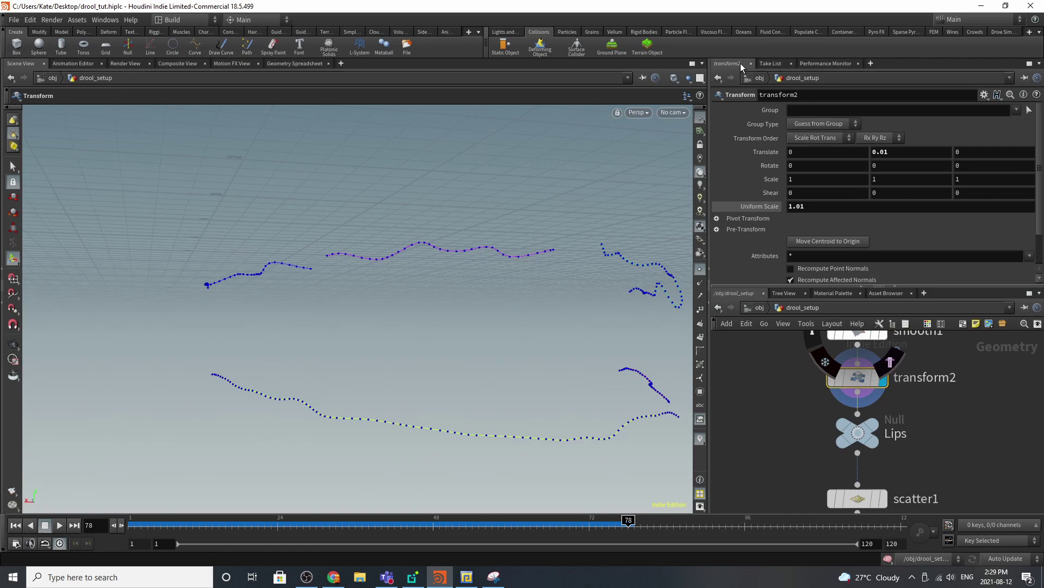
Show the skull together with the transform2 lip curves and inspect how the points sit along the gums
{"action": "left_click", "coordinate": [673, 79]}
{"action": "key", "text": "Escape"}
{"action": "left_click_drag", "start_coordinate": [516, 335], "coordinate": [455, 346]}
{"action": "scroll", "coordinate": [864, 413], "scroll_direction": "down", "scroll_amount": 3}
{"action": "middle_click_drag", "start_coordinate": [883, 371], "coordinate": [876, 395]}
{"action": "scroll", "coordinate": [876, 394], "scroll_direction": "up", "scroll_amount": 2}
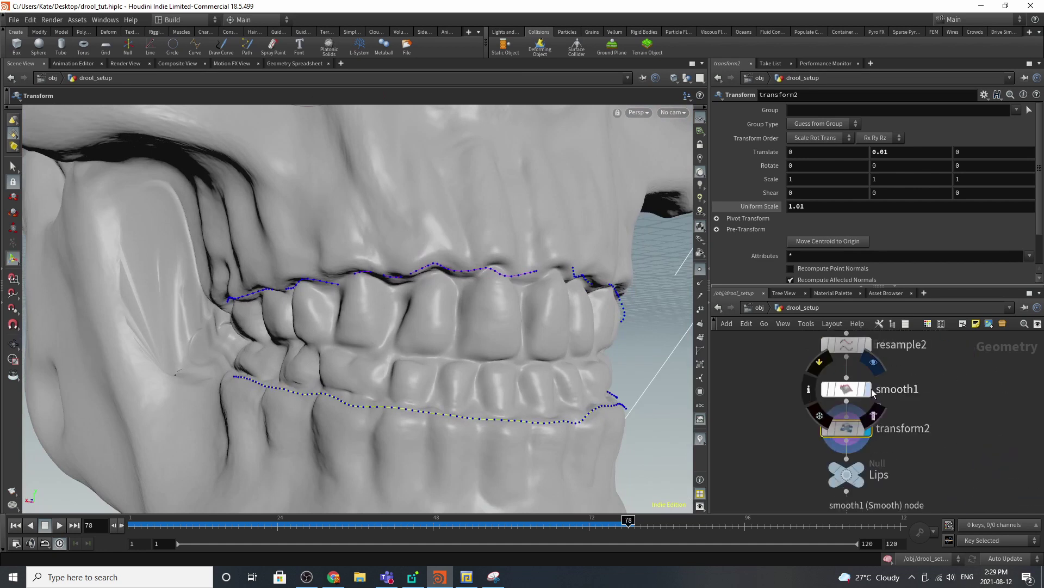
Display smooth1 against the skull, and return to transform2 to compare how far the curves are offset from the surface
{"action": "left_click", "coordinate": [869, 390]}
{"action": "left_click", "coordinate": [845, 390]}
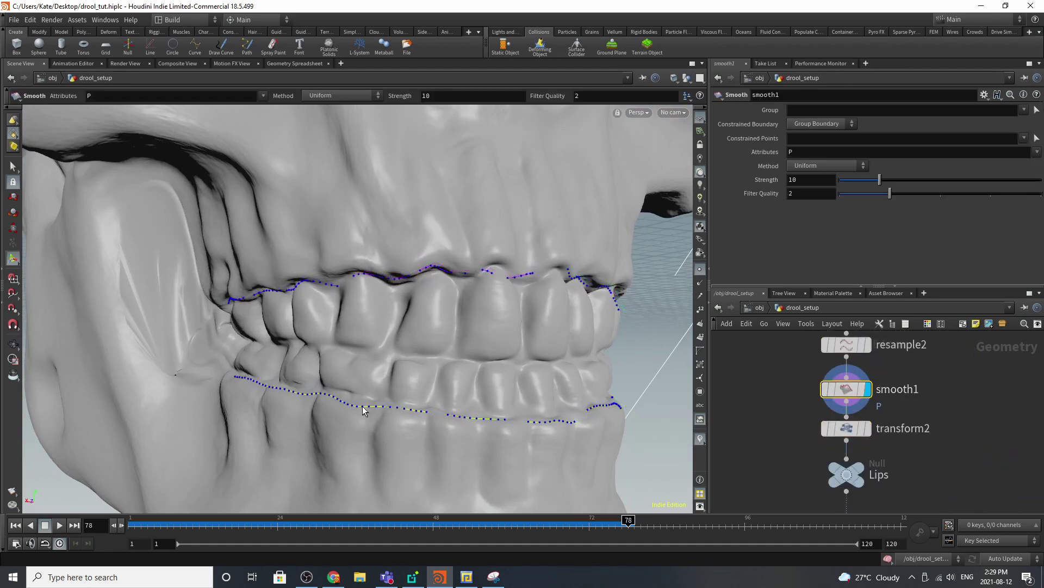
{"action": "left_click", "coordinate": [869, 428]}
{"action": "left_click", "coordinate": [844, 428]}
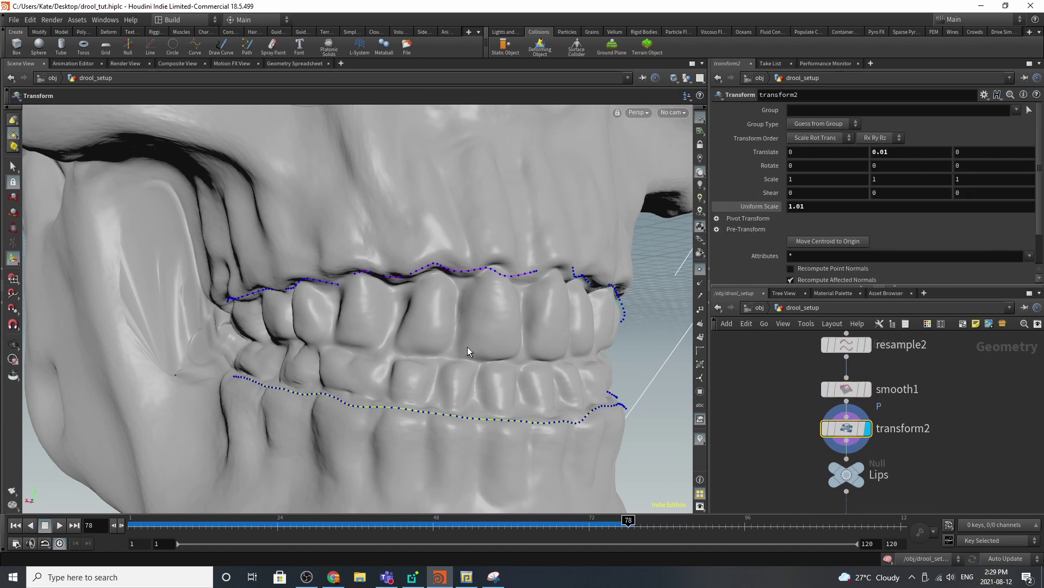
Display the Lips null below transform2
{"action": "scroll", "coordinate": [937, 356], "scroll_direction": "down", "scroll_amount": 3}
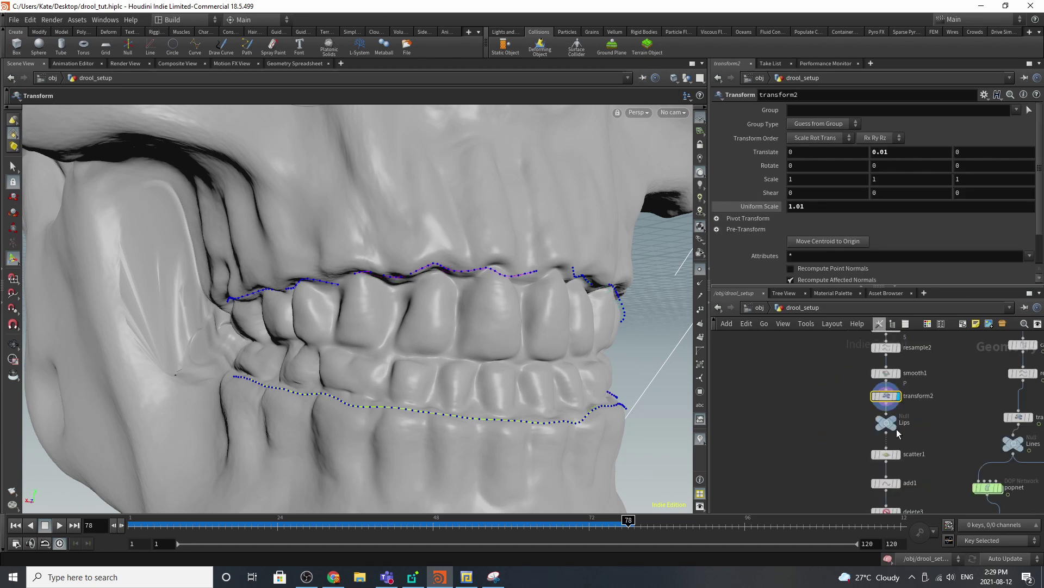
{"action": "scroll", "coordinate": [896, 430], "scroll_direction": "up", "scroll_amount": 3}
{"action": "left_click", "coordinate": [890, 404]}
{"action": "left_click", "coordinate": [877, 414]}
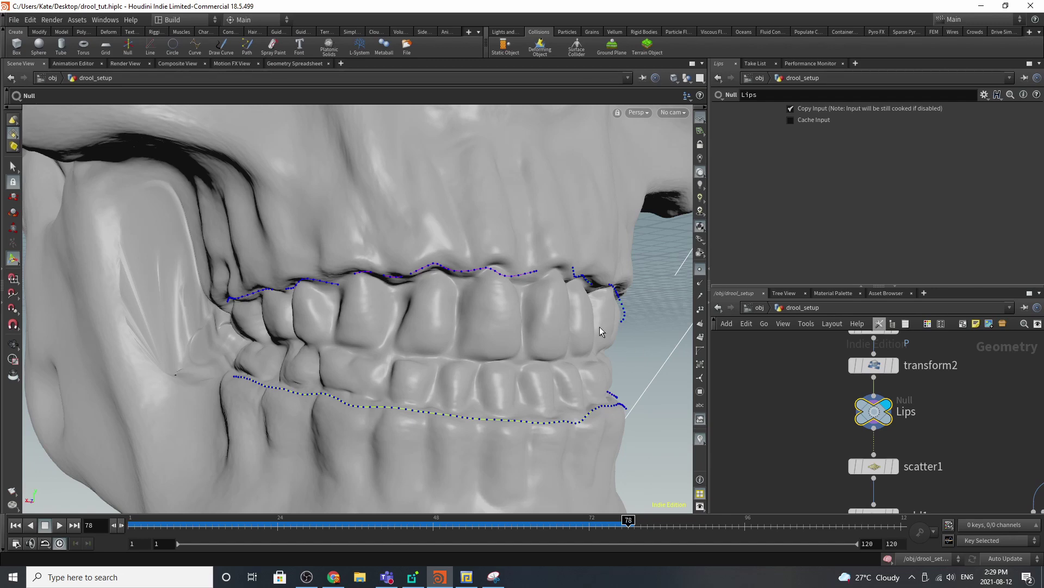
Display scatter1 and orbit the skull to inspect the points scattered along the lip curves
{"action": "scroll", "coordinate": [882, 379], "scroll_direction": "down", "scroll_amount": 3}
{"action": "scroll", "coordinate": [901, 435], "scroll_direction": "up", "scroll_amount": 3}
{"action": "left_click", "coordinate": [886, 441]}
{"action": "left_click", "coordinate": [866, 442]}
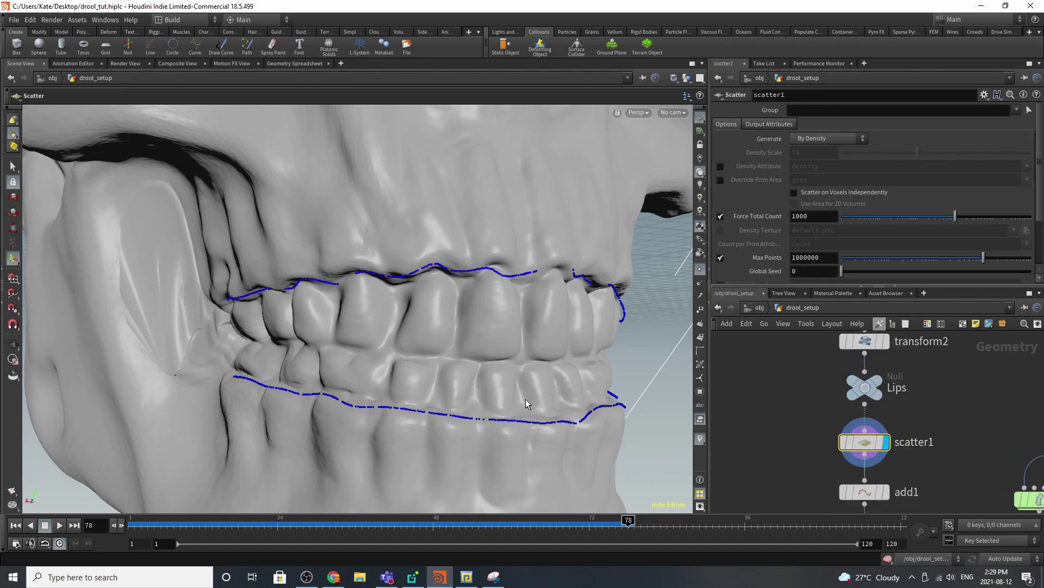
{"action": "key", "text": "Escape"}
{"action": "left_click_drag", "start_coordinate": [527, 403], "coordinate": [428, 413]}
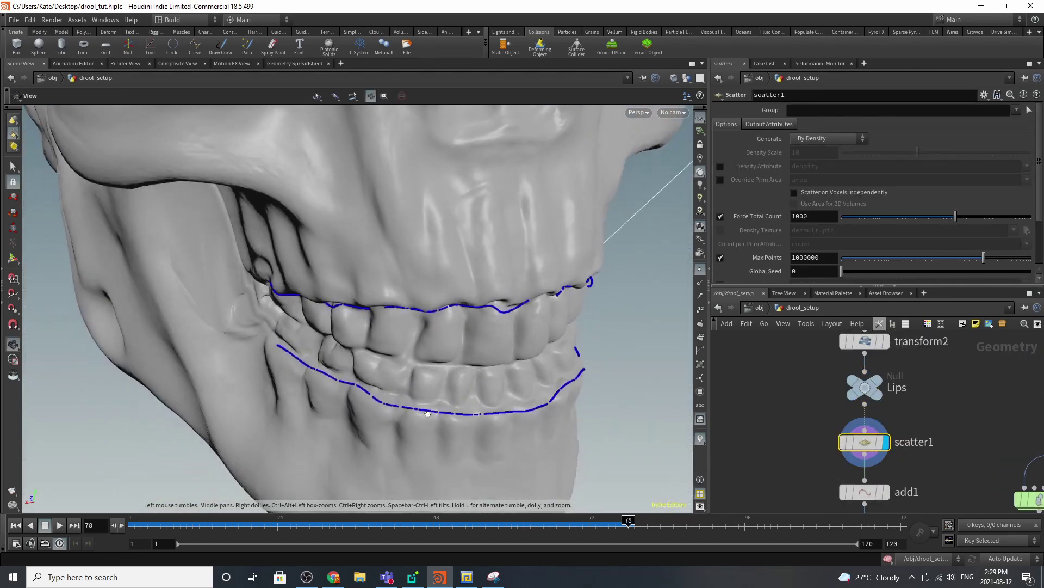
{"action": "left_click_drag", "start_coordinate": [428, 413], "coordinate": [429, 421]}
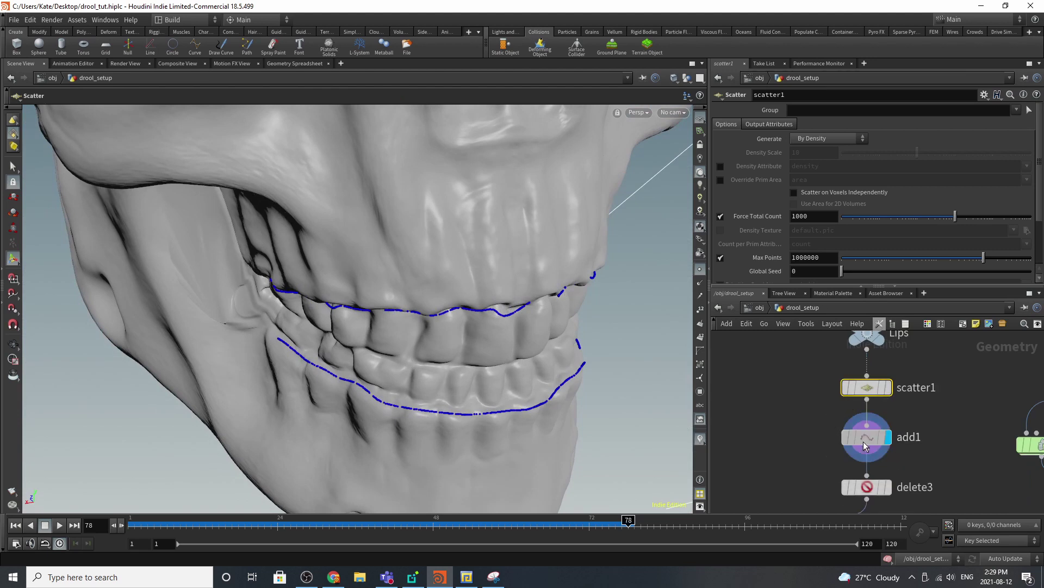
Select the add1 node below scatter1 and bypass it
{"action": "left_click", "coordinate": [865, 440]}
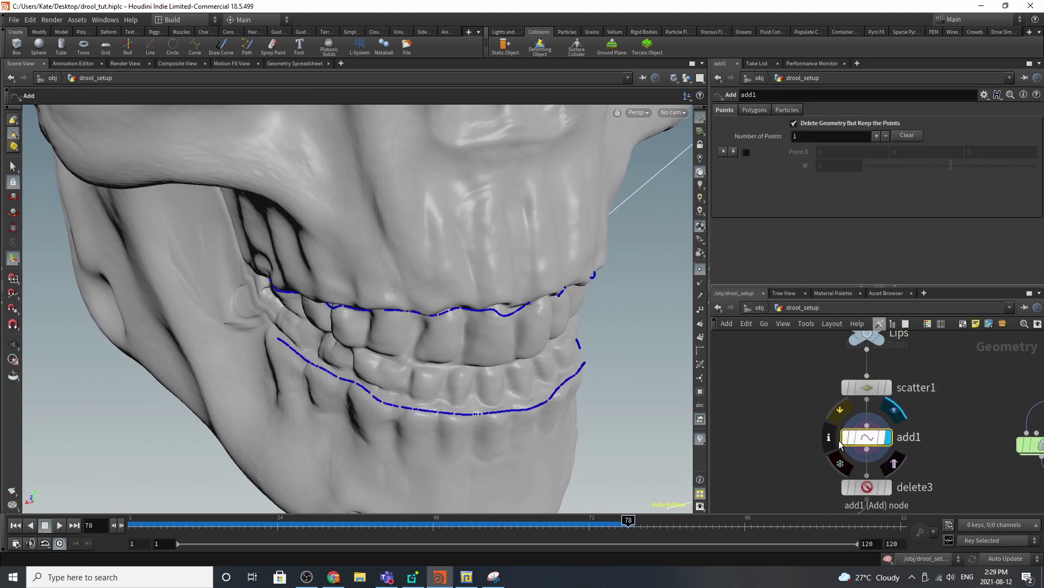
{"action": "left_click", "coordinate": [843, 438]}
{"action": "middle_click_drag", "start_coordinate": [838, 403], "coordinate": [847, 377]}
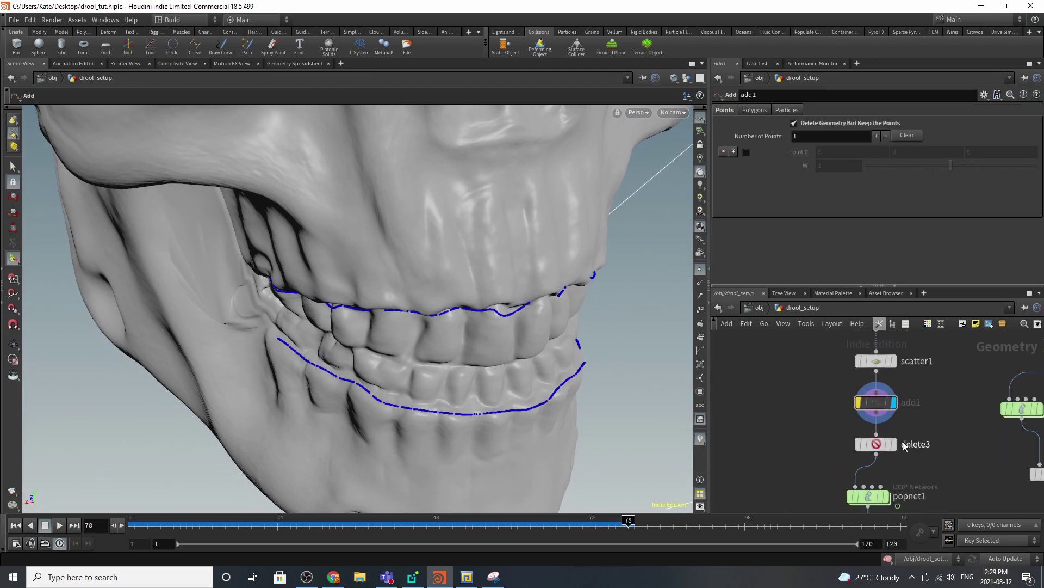
Display delete3, review its Delete by Range settings and inspect the thinned points along both gum lines
{"action": "left_click", "coordinate": [894, 444]}
{"action": "left_click", "coordinate": [876, 444]}
{"action": "left_click_drag", "start_coordinate": [443, 416], "coordinate": [447, 260]}
{"action": "key", "text": "Return"}
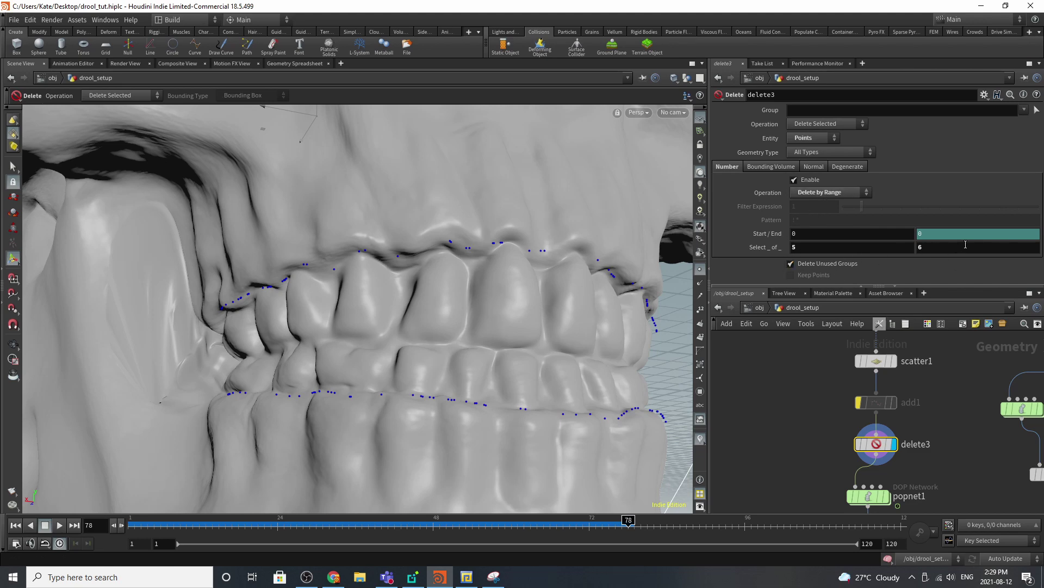
{"action": "left_click_drag", "start_coordinate": [314, 371], "coordinate": [433, 365], "text": "alt"}
{"action": "scroll", "coordinate": [814, 410], "scroll_direction": "down", "scroll_amount": 3}
{"action": "scroll", "coordinate": [845, 465], "scroll_direction": "up", "scroll_amount": 4}
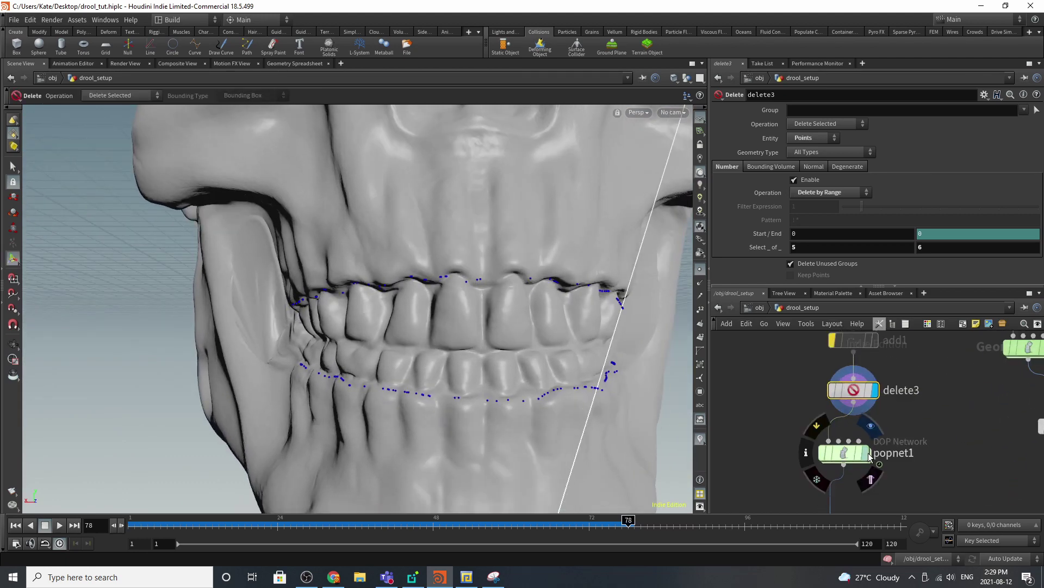
Display popnet1, return the timeline to frame 1 and turn off point display
{"action": "left_click", "coordinate": [869, 457]}
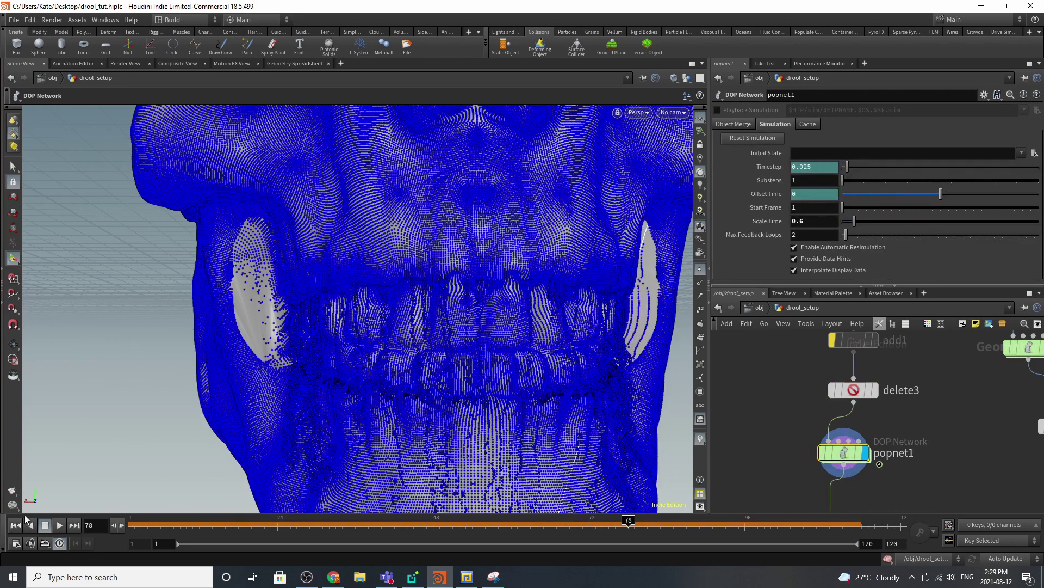
{"action": "left_click", "coordinate": [15, 525]}
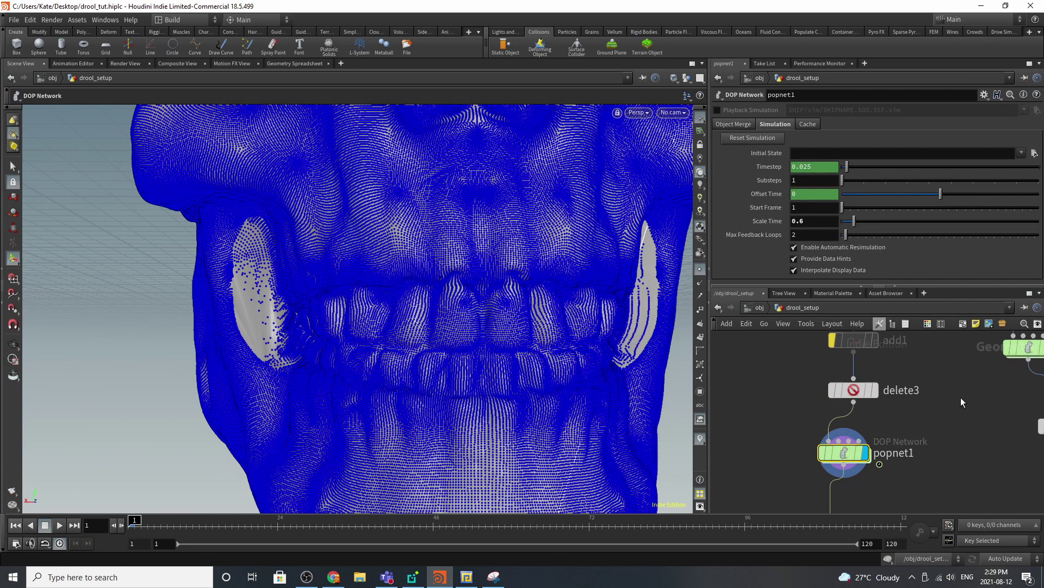
{"action": "left_click", "coordinate": [698, 267]}
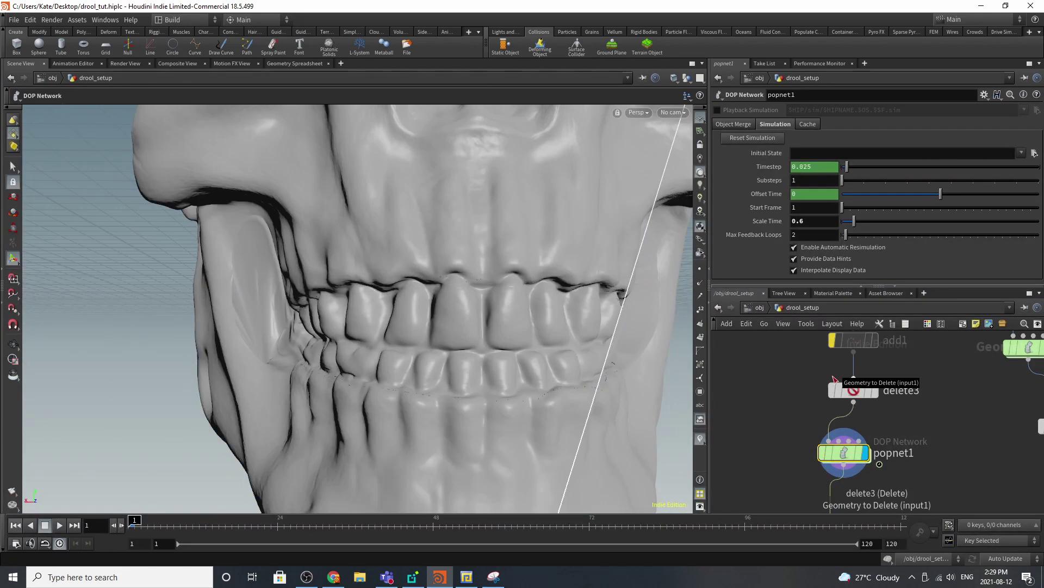
Copy the popnet network from the Lines branch and paste the duplicate beside popnet1
{"action": "scroll", "coordinate": [825, 483], "scroll_direction": "down", "scroll_amount": 3}
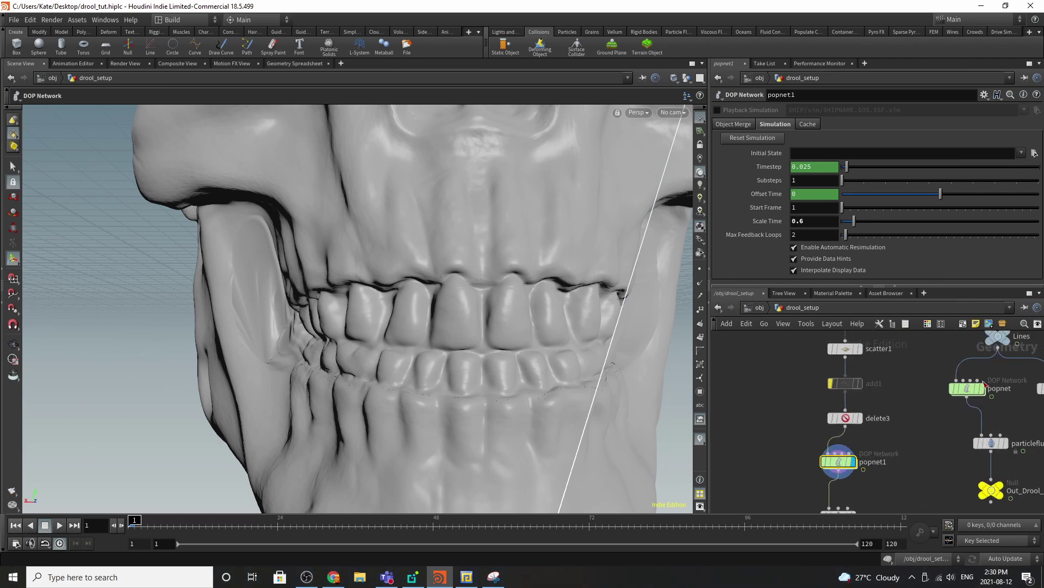
{"action": "left_click", "coordinate": [964, 393]}
{"action": "key", "text": "ctrl+c"}
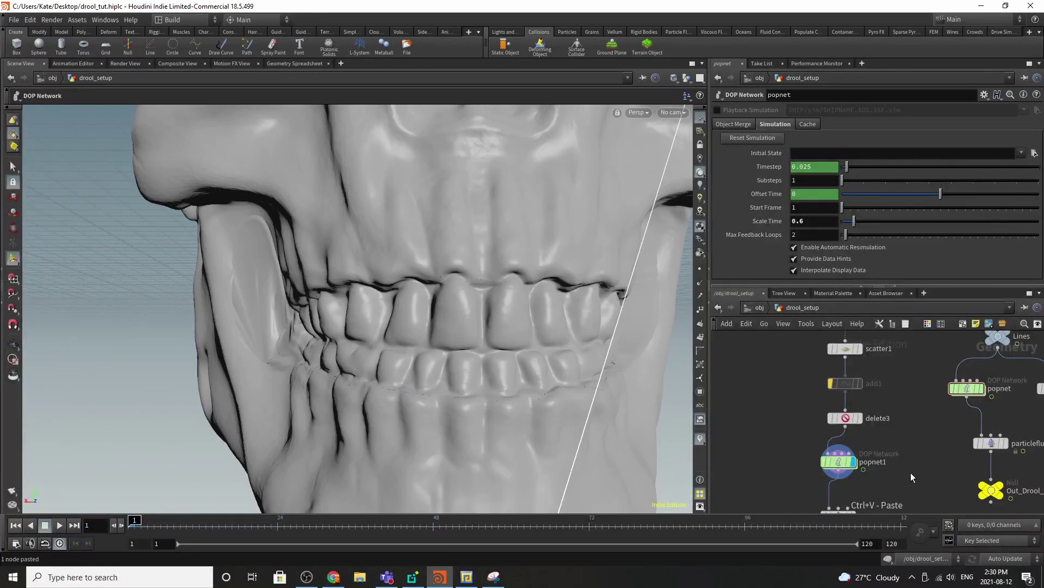
{"action": "key", "text": "ctrl+v"}
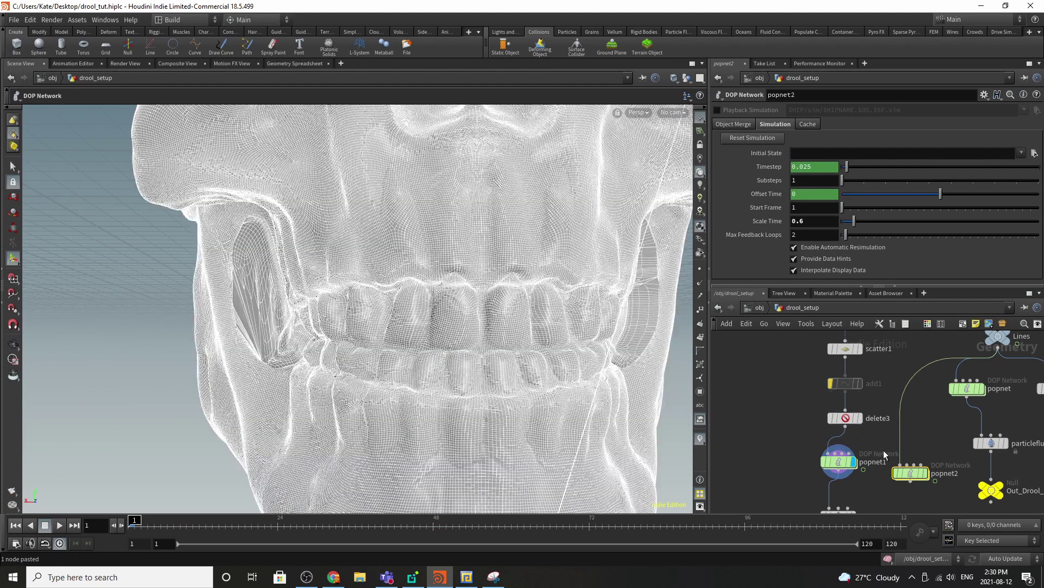
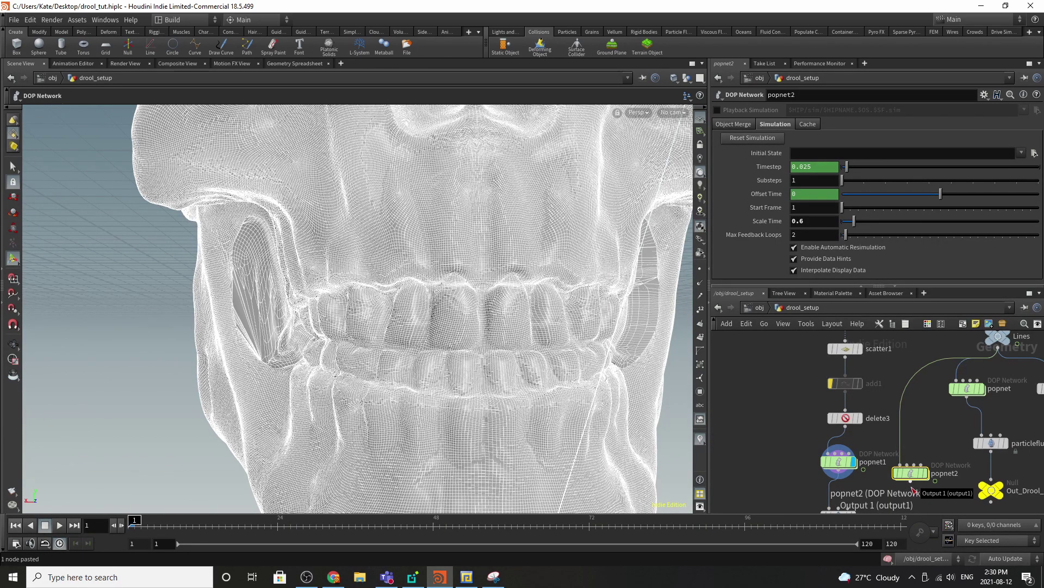
Wire the delete3 output into popnet2's first input and align popnet2 level with popnet1
{"action": "scroll", "coordinate": [912, 490], "scroll_direction": "up", "scroll_amount": 3}
{"action": "left_click", "coordinate": [911, 484]}
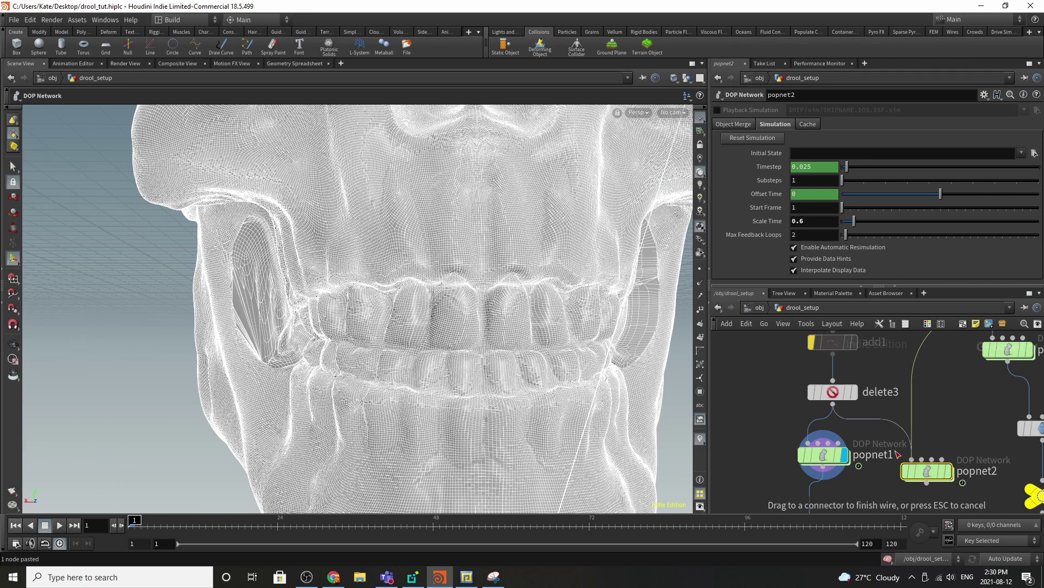
{"action": "left_click", "coordinate": [912, 460]}
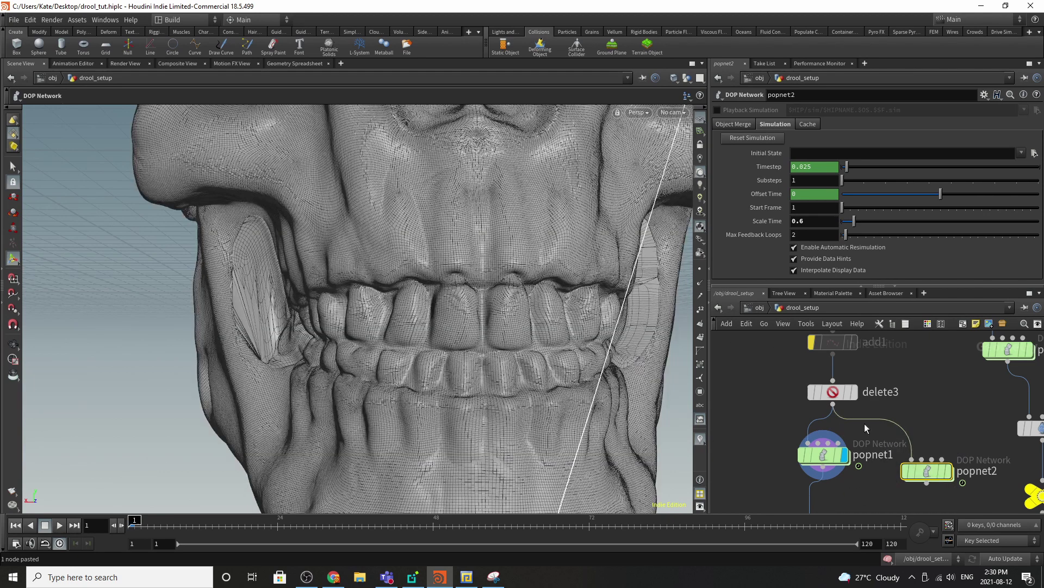
{"action": "left_click_drag", "start_coordinate": [926, 471], "coordinate": [928, 455]}
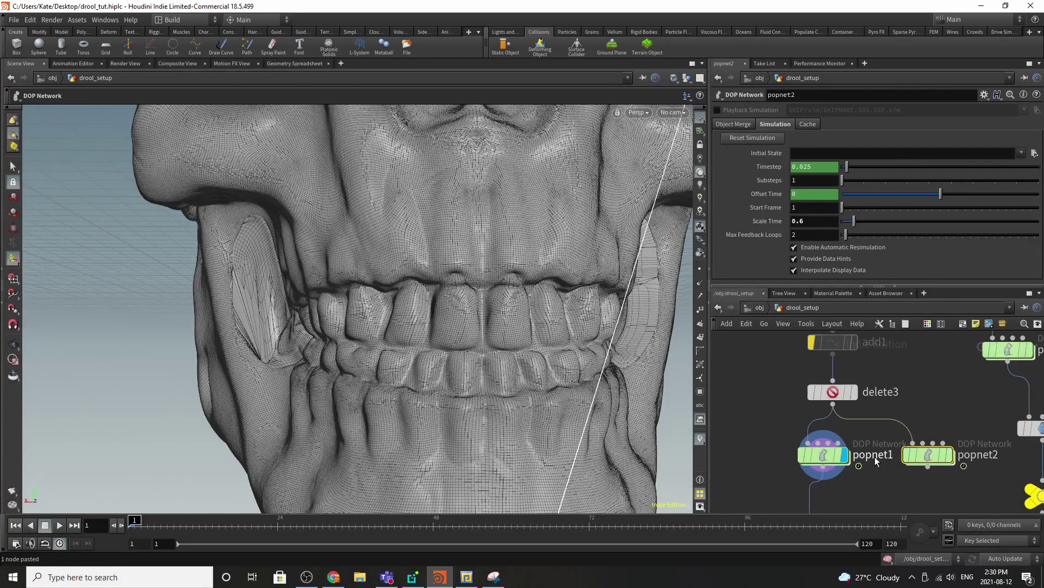
{"action": "left_click_drag", "start_coordinate": [826, 456], "coordinate": [813, 455]}
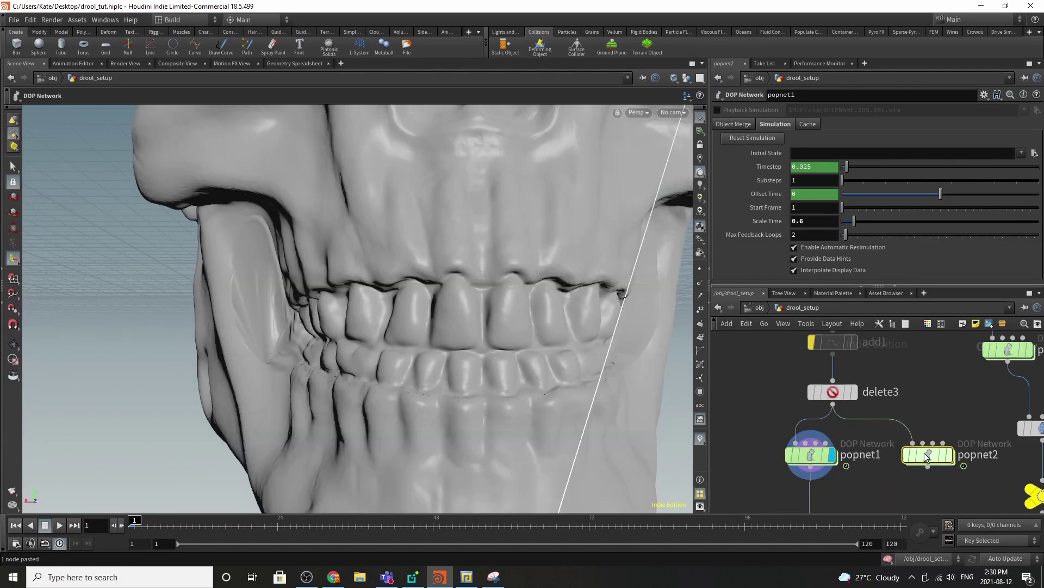
Display popnet2, scrub the timeline to test its simulation and return to the first frame
{"action": "left_click", "coordinate": [949, 455]}
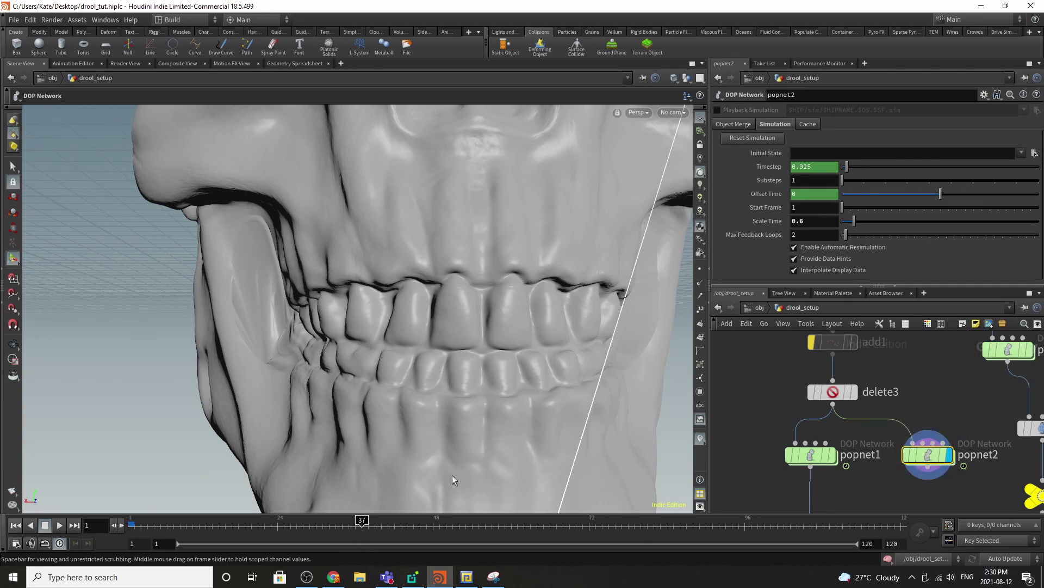
{"action": "left_click_drag", "start_coordinate": [349, 523], "coordinate": [227, 540]}
{"action": "left_click", "coordinate": [15, 525]}
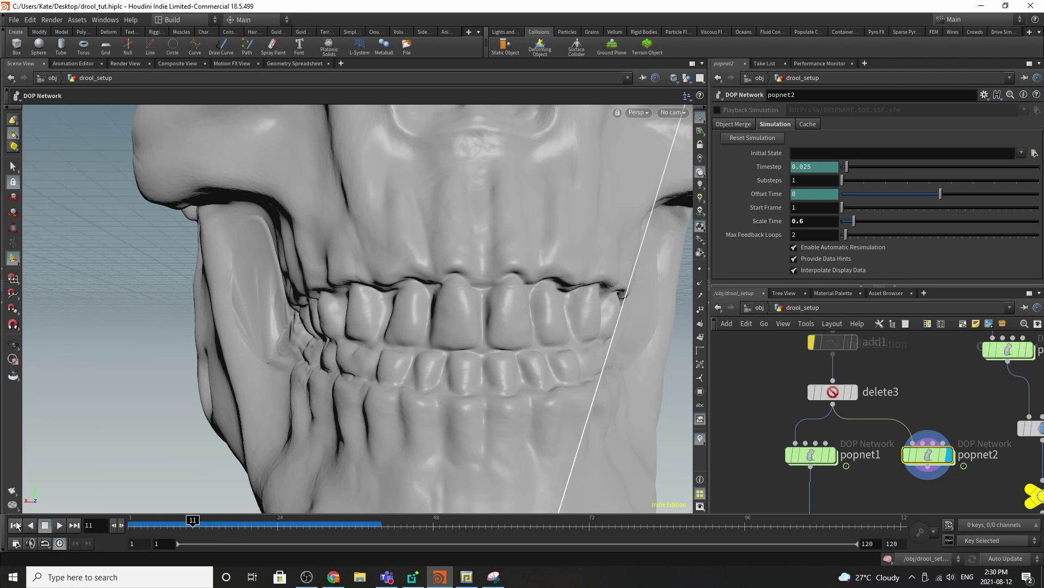
Make popnet1 the displayed network again and compare the Simulation settings of popnet1, popnet2 and the original popnet
{"action": "left_click", "coordinate": [813, 456]}
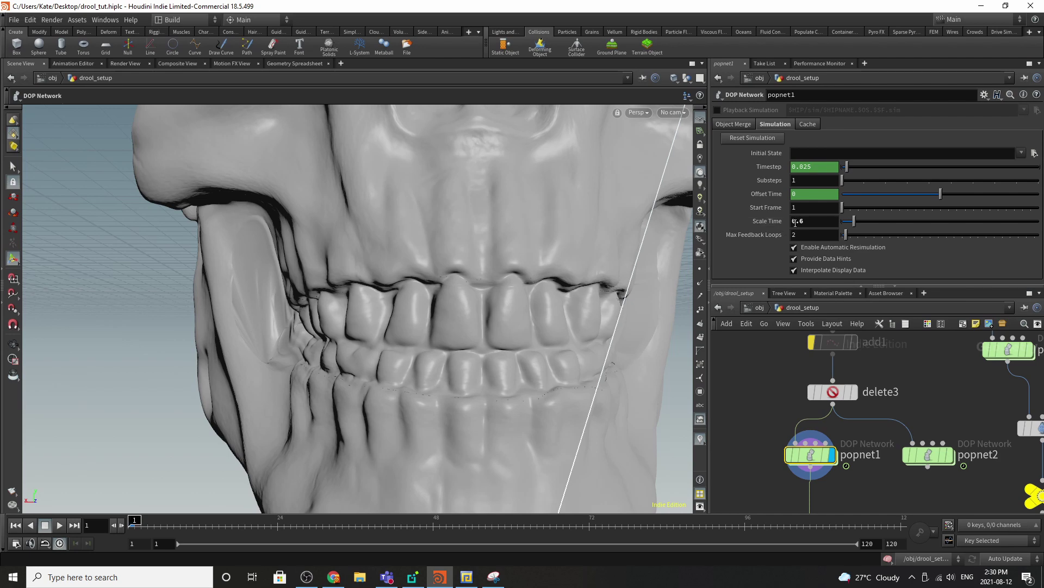
{"action": "left_click", "coordinate": [928, 455]}
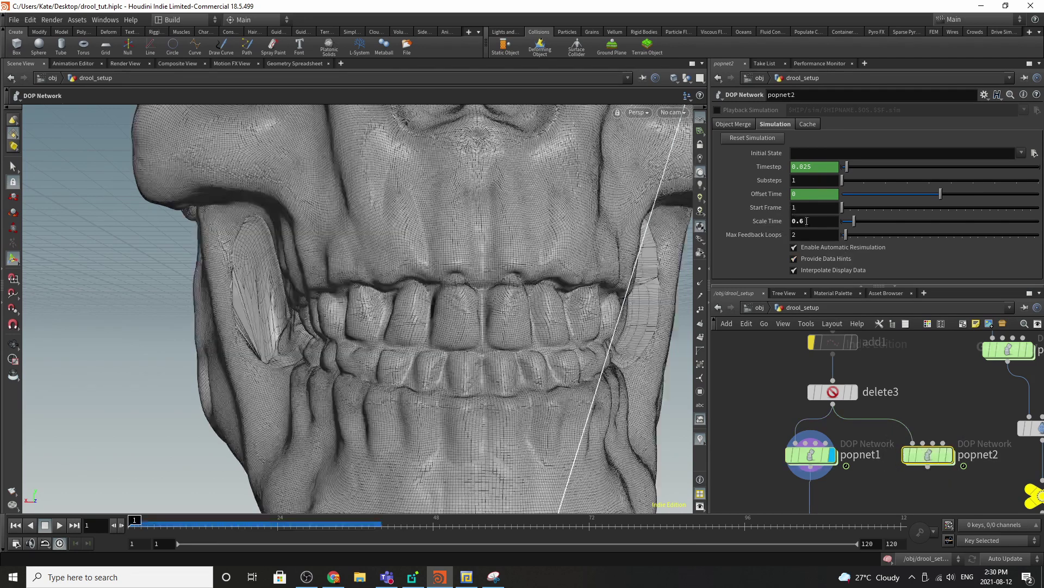
{"action": "left_click", "coordinate": [1006, 355]}
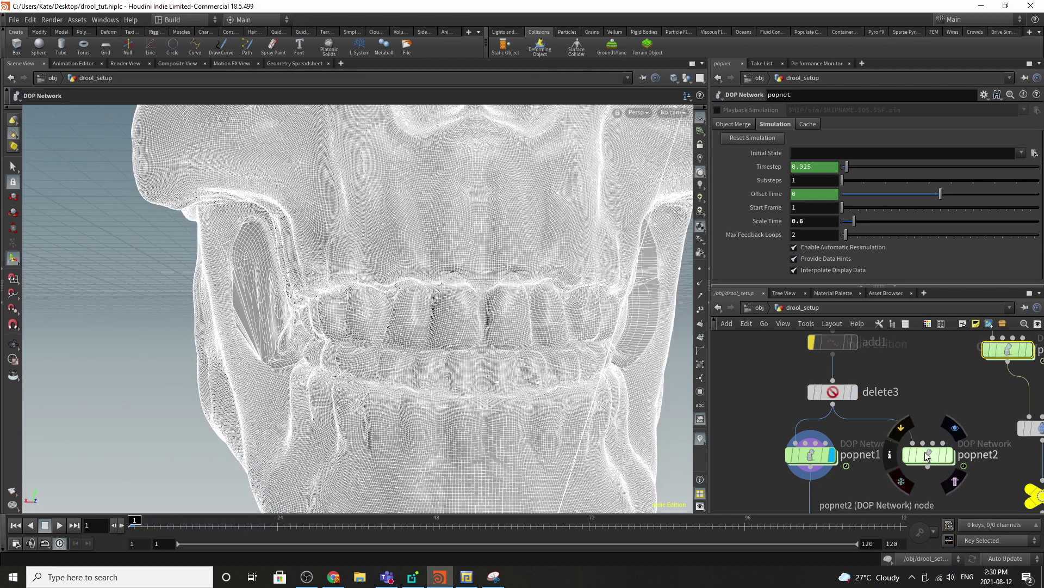
Go inside popnet1, switch the network wires to the rounded style and look over the collision and particle branches
{"action": "left_click", "coordinate": [820, 456]}
{"action": "double_click", "coordinate": [820, 456]}
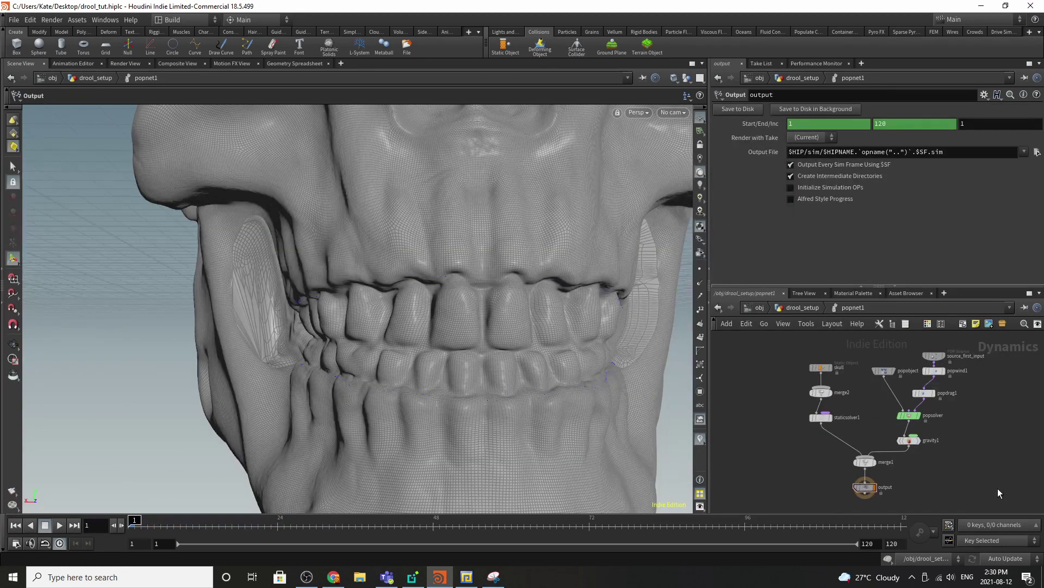
{"action": "key", "text": "shift+s"}
{"action": "scroll", "coordinate": [814, 371], "scroll_direction": "up", "scroll_amount": 2}
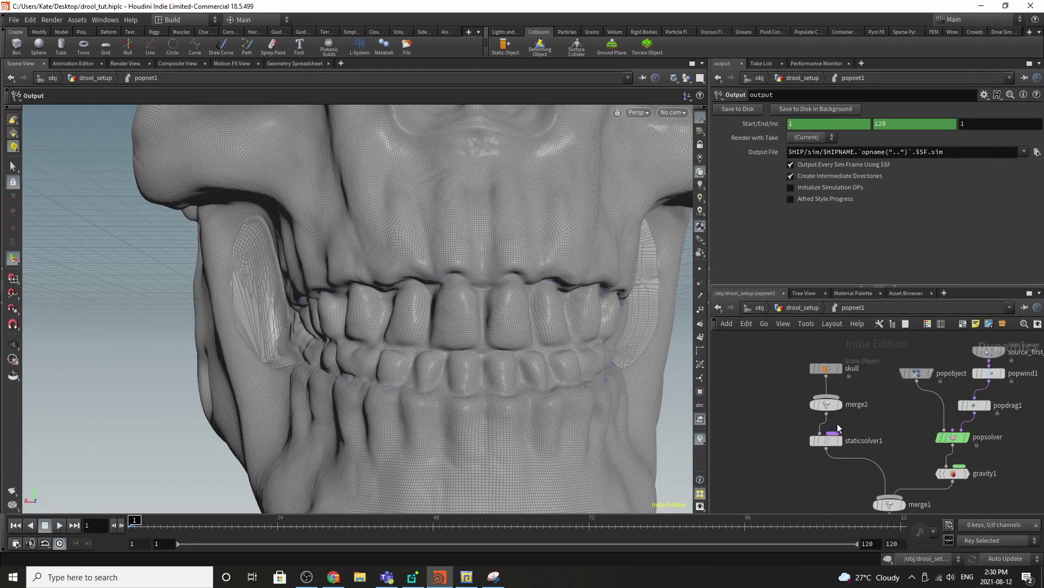
{"action": "scroll", "coordinate": [886, 398], "scroll_direction": "down", "scroll_amount": 2}
{"action": "scroll", "coordinate": [908, 384], "scroll_direction": "up", "scroll_amount": 5}
Review the source_first_input emission type and geometry source, and its birth rate and life expectancy settings
{"action": "left_click", "coordinate": [877, 407]}
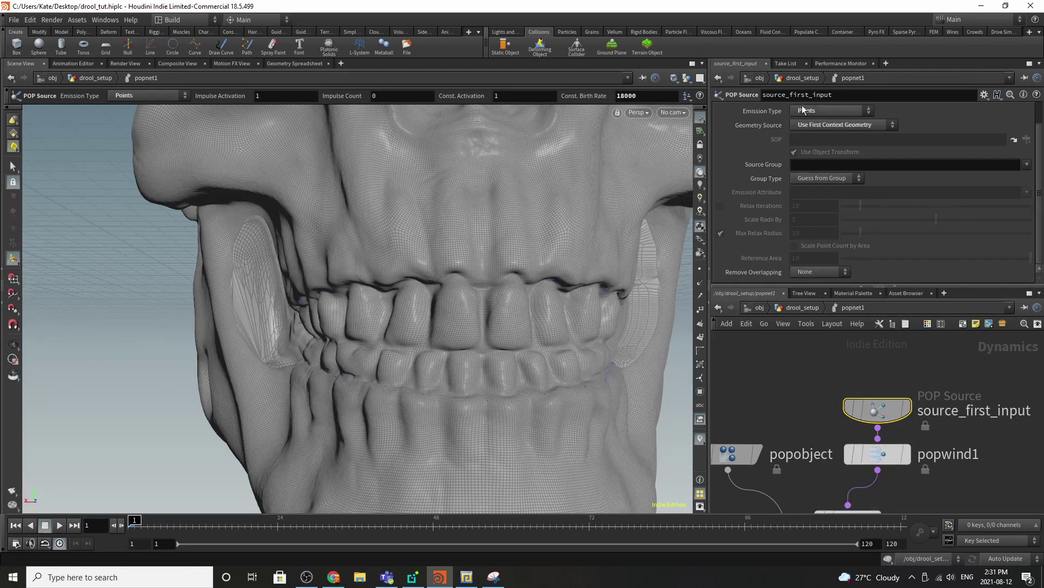
{"action": "scroll", "coordinate": [802, 110], "scroll_direction": "up", "scroll_amount": 2}
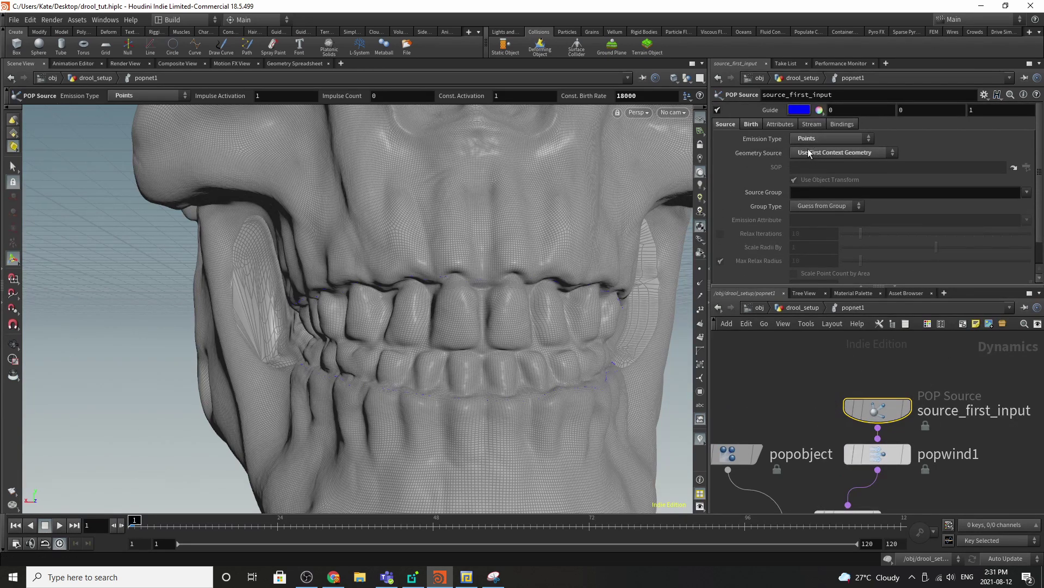
{"action": "left_click", "coordinate": [751, 124]}
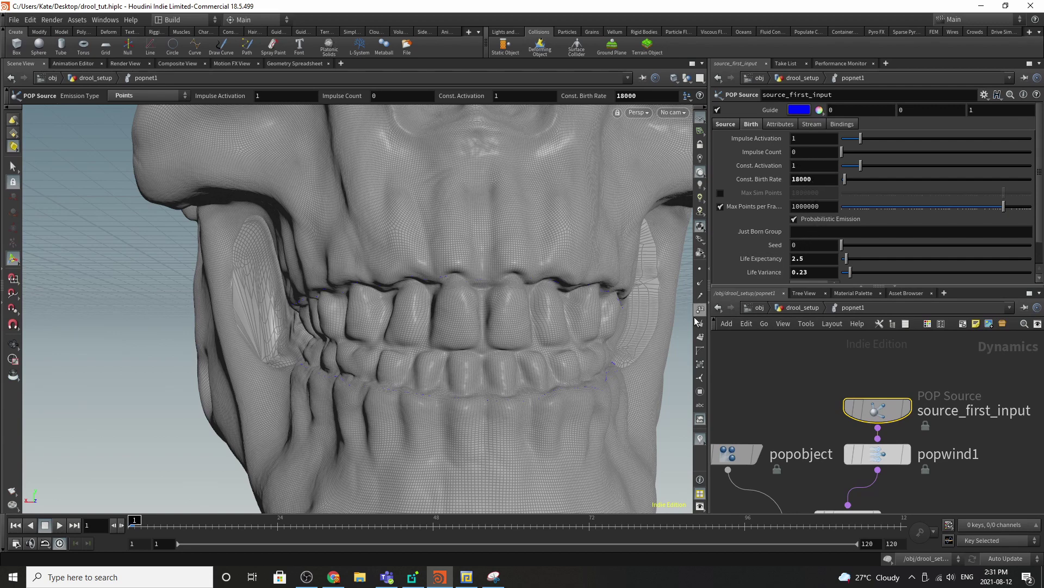
Review popwind1's air resistance and noise settings, and popdrag1's air resistance
{"action": "left_click", "coordinate": [877, 454]}
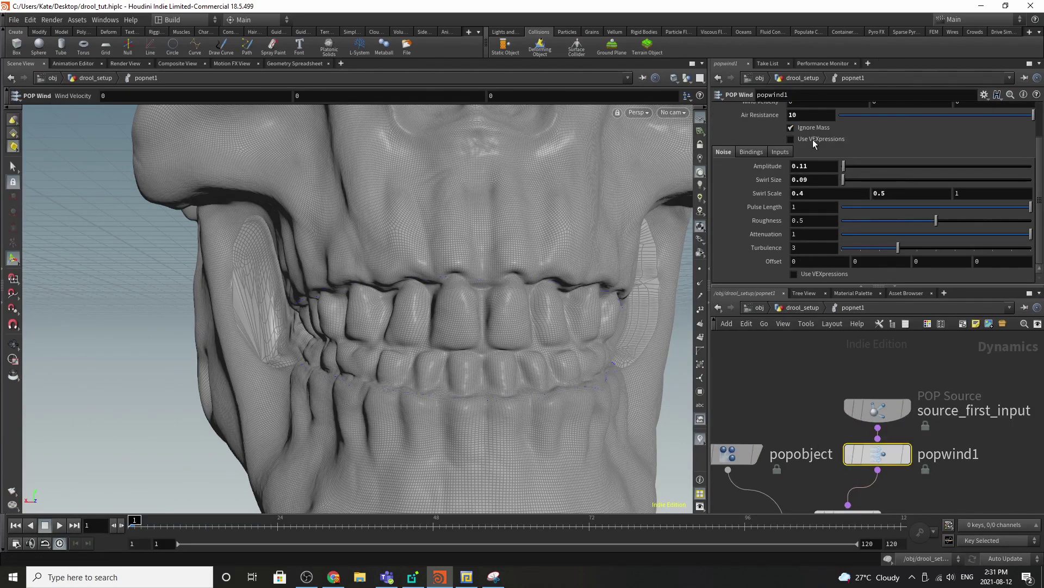
{"action": "scroll", "coordinate": [838, 175], "scroll_direction": "up", "scroll_amount": 3}
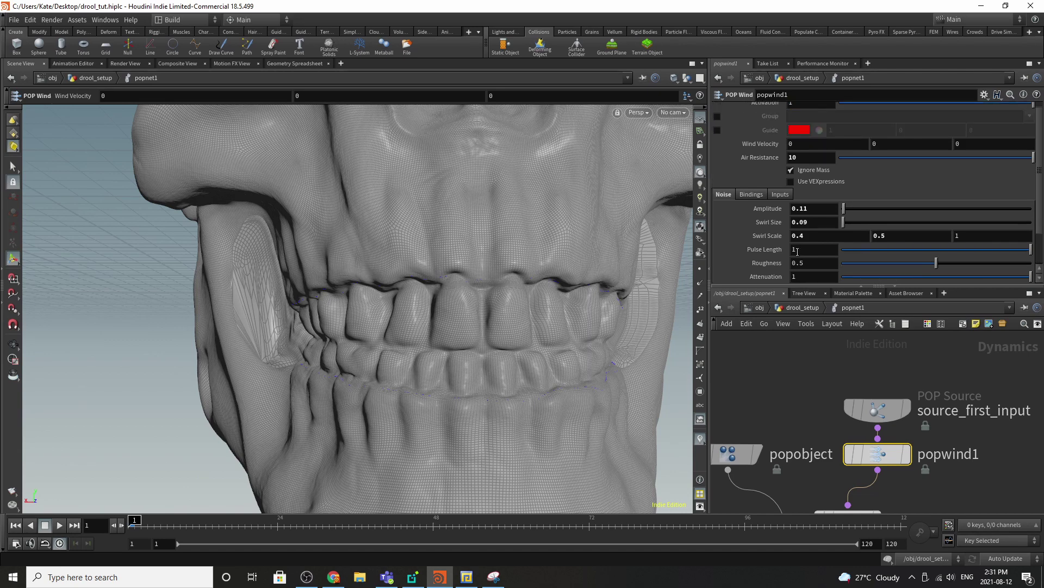
{"action": "scroll", "coordinate": [846, 384], "scroll_direction": "down", "scroll_amount": 3}
{"action": "middle_click_drag", "start_coordinate": [828, 498], "coordinate": [830, 468]}
{"action": "scroll", "coordinate": [831, 468], "scroll_direction": "up", "scroll_amount": 3}
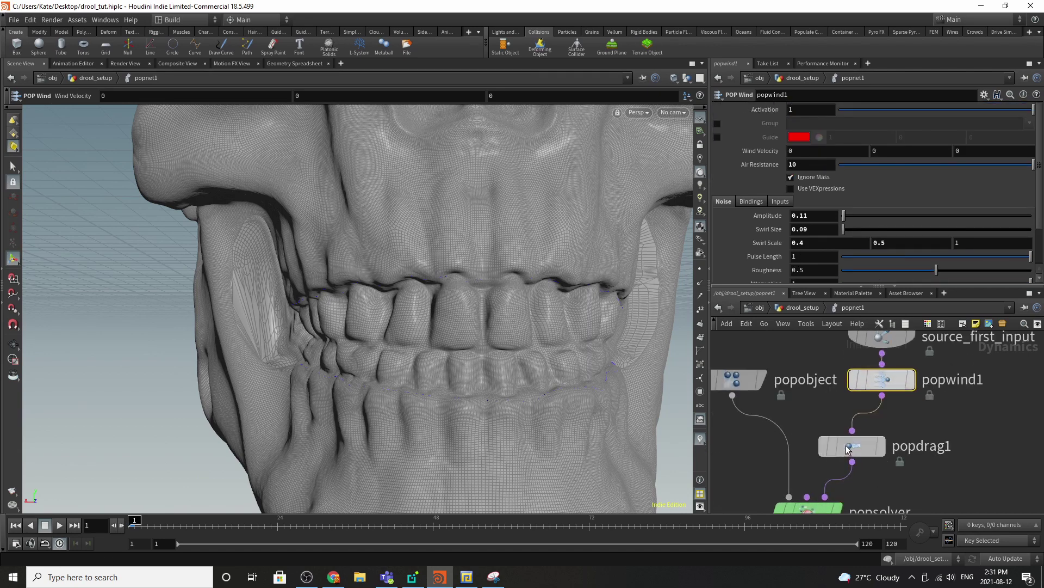
{"action": "left_click", "coordinate": [850, 447]}
{"action": "scroll", "coordinate": [807, 387], "scroll_direction": "down", "scroll_amount": 2}
{"action": "middle_click_drag", "start_coordinate": [794, 396], "coordinate": [804, 387]}
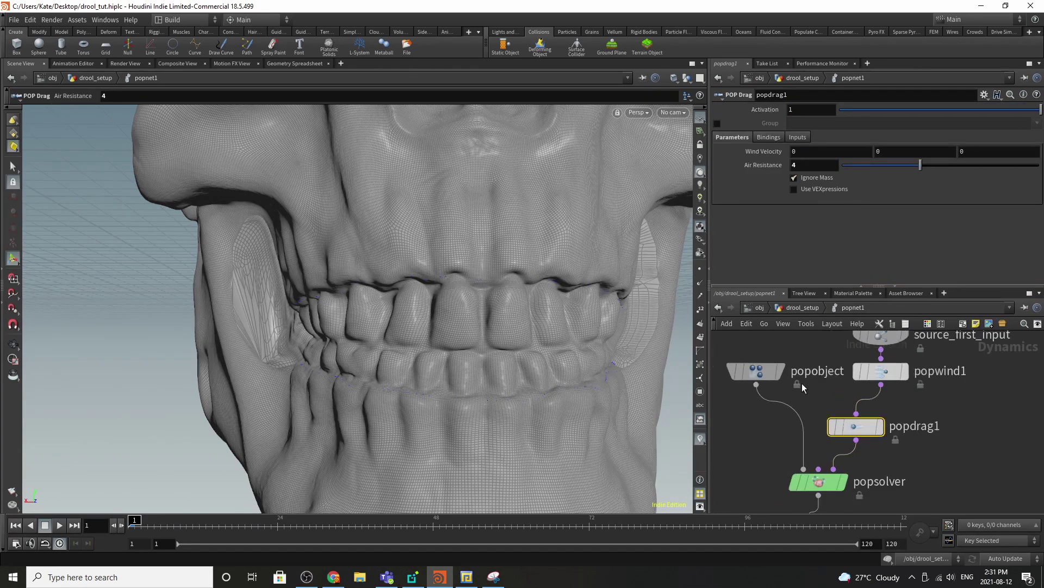
Review the Physical settings of the popobject node, including bounce, bounce forward and friction
{"action": "scroll", "coordinate": [803, 386], "scroll_direction": "up", "scroll_amount": 2}
{"action": "left_click", "coordinate": [749, 373]}
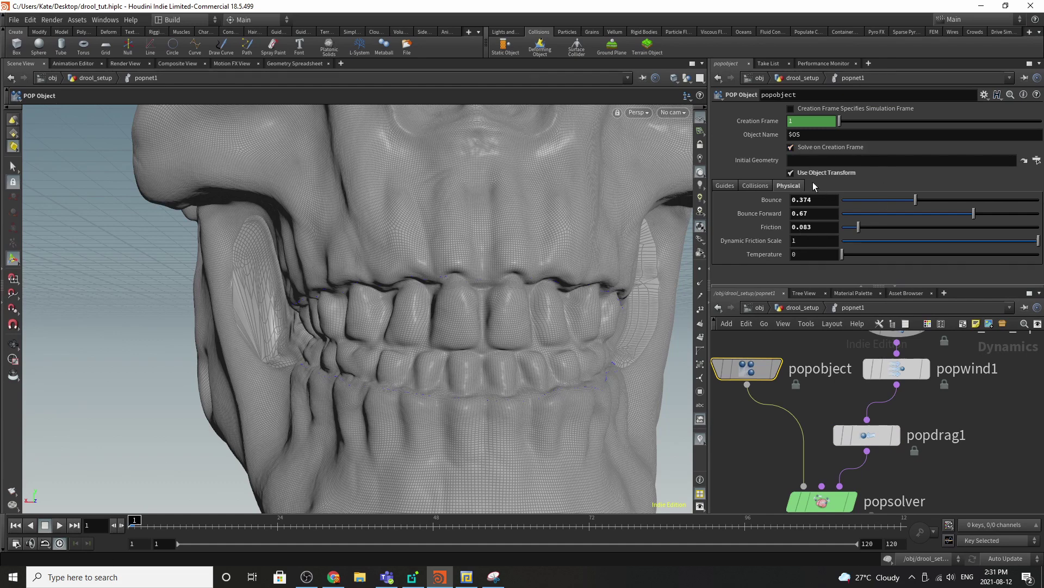
{"action": "scroll", "coordinate": [908, 376], "scroll_direction": "down", "scroll_amount": 3}
{"action": "scroll", "coordinate": [853, 488], "scroll_direction": "up", "scroll_amount": 3}
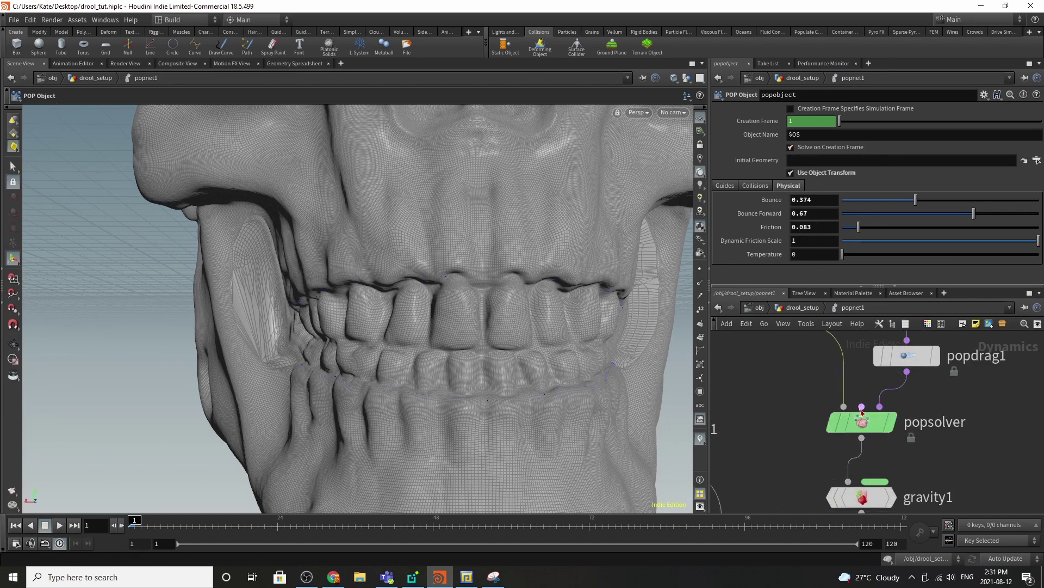
Check popsolver's substep settings and gravity1's force, and follow the network down to merge1 and the output
{"action": "left_click", "coordinate": [862, 437]}
{"action": "key", "text": "Escape"}
{"action": "left_click", "coordinate": [864, 425]}
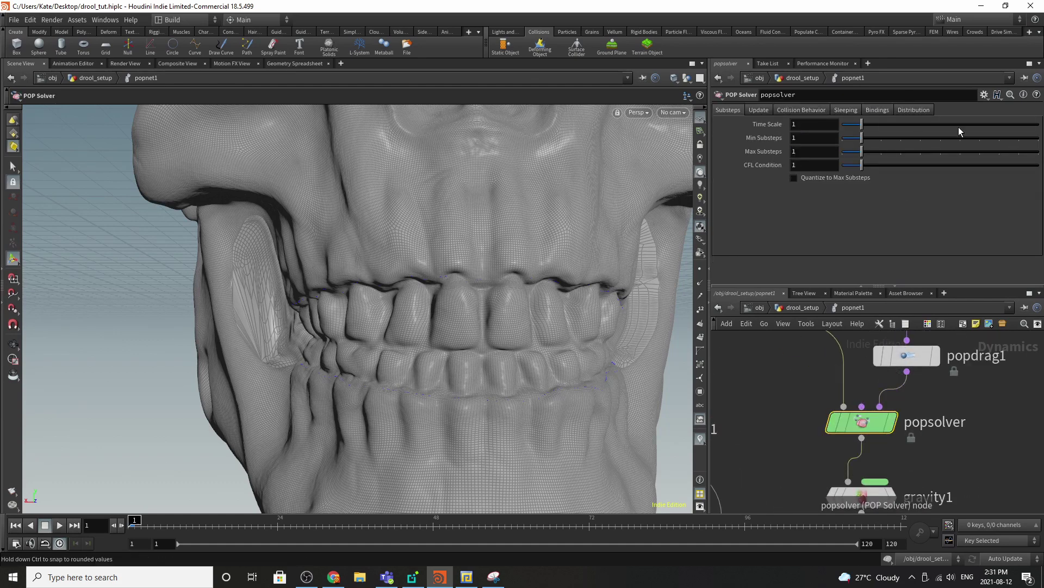
{"action": "middle_click_drag", "start_coordinate": [900, 447], "coordinate": [920, 410]}
{"action": "left_click", "coordinate": [884, 459]}
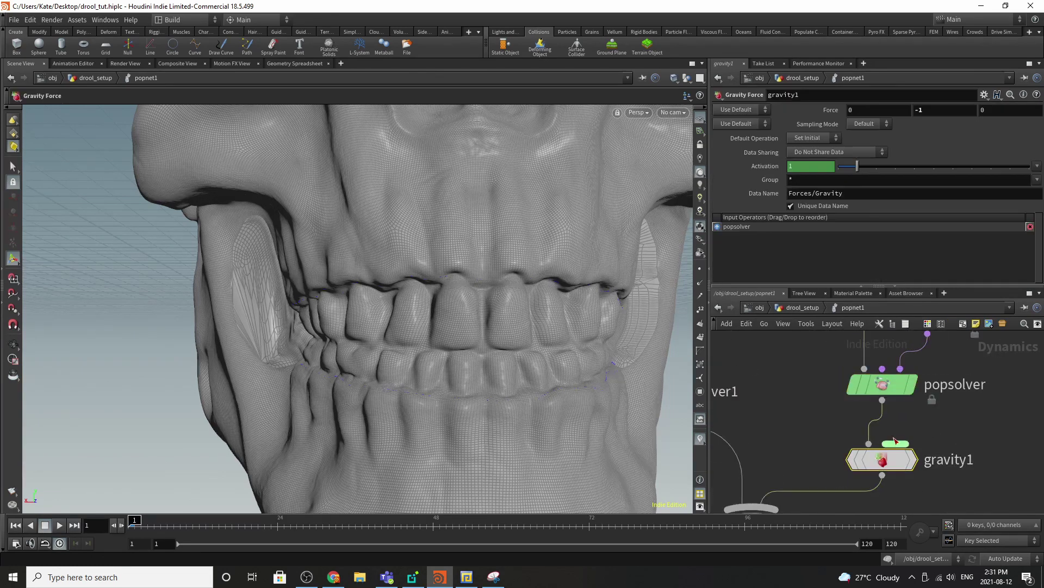
{"action": "scroll", "coordinate": [882, 446], "scroll_direction": "down", "scroll_amount": 6}
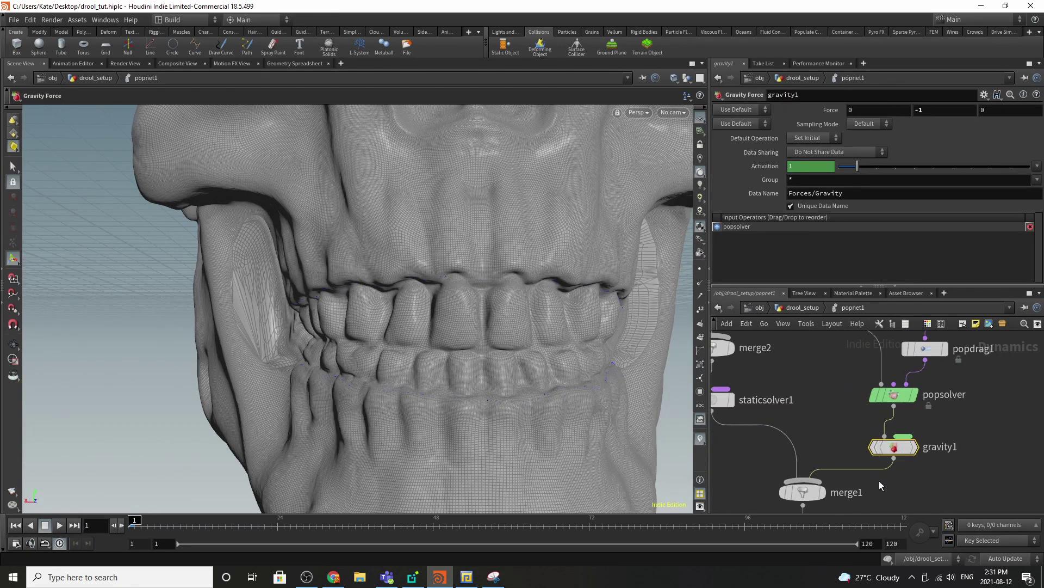
{"action": "middle_click_drag", "start_coordinate": [845, 446], "coordinate": [862, 356]}
{"action": "scroll", "coordinate": [862, 356], "scroll_direction": "up", "scroll_amount": 2}
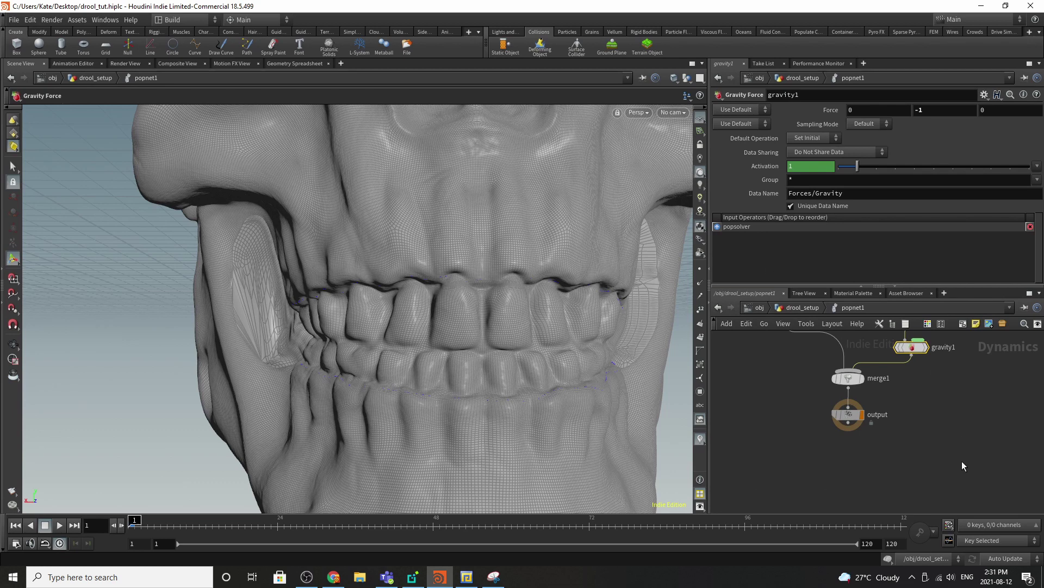
Return to the drool_setup network and delete the popnet2 node
{"action": "left_click", "coordinate": [796, 307]}
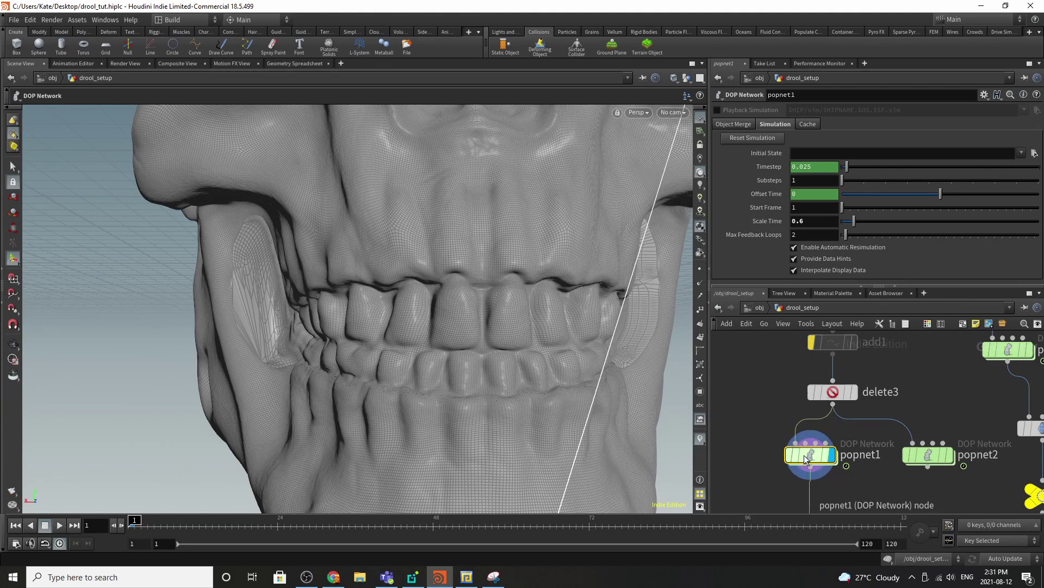
{"action": "mouse_move", "coordinate": [819, 454]}
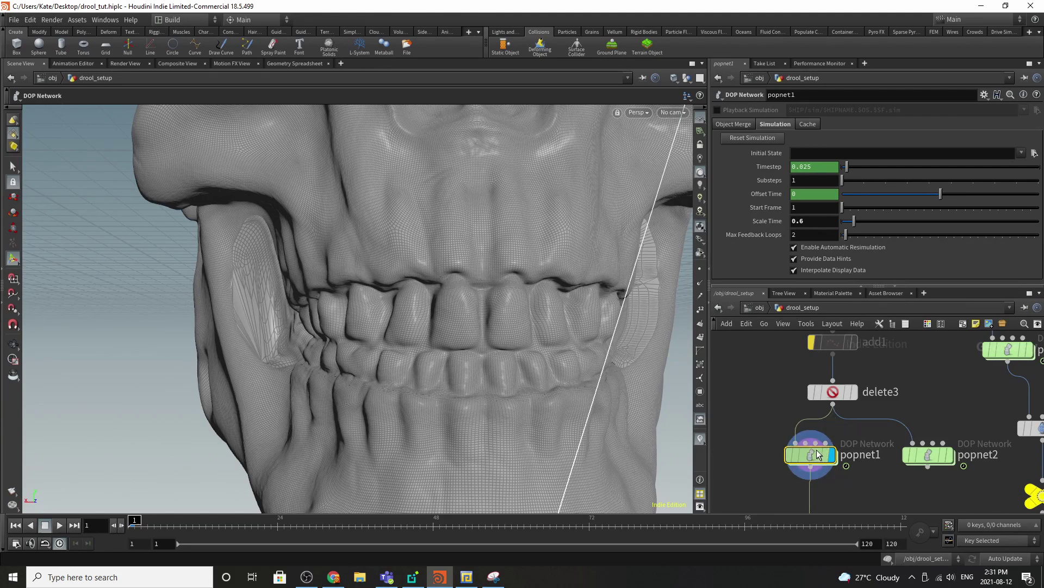
{"action": "left_click", "coordinate": [928, 454]}
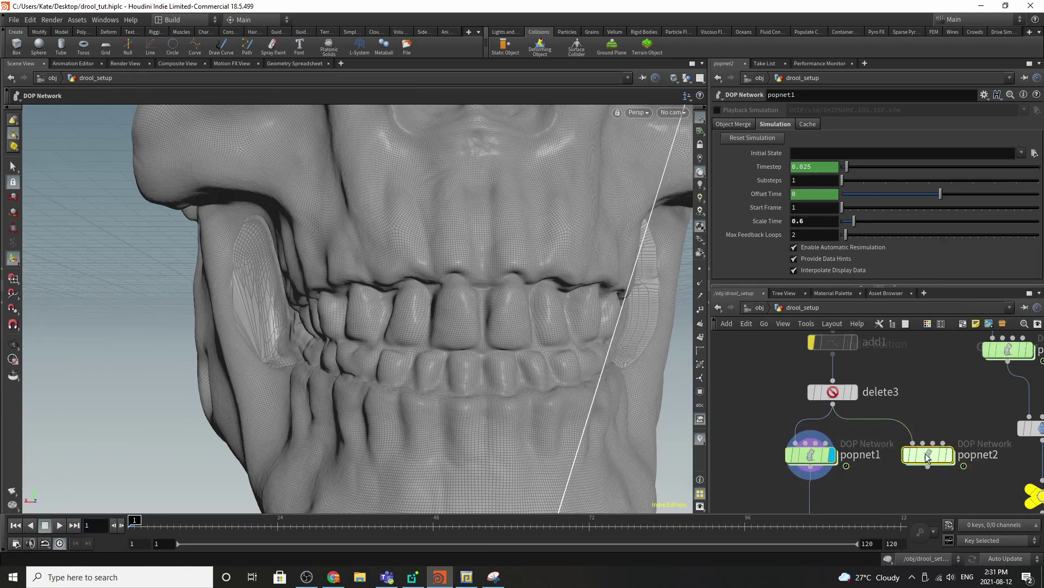
{"action": "key", "text": "Delete"}
{"action": "scroll", "coordinate": [921, 382], "scroll_direction": "down", "scroll_amount": 5}
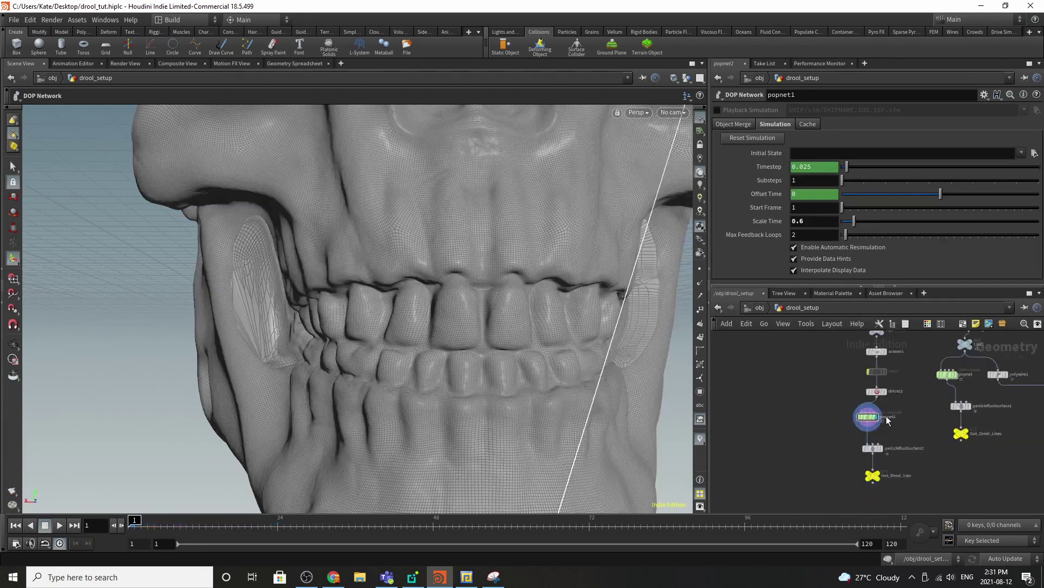
{"action": "scroll", "coordinate": [887, 429], "scroll_direction": "up", "scroll_amount": 6}
Display particlefluidsurface2 and scrub the timeline to frame 48 to preview the meshed lip drool
{"action": "left_click", "coordinate": [857, 432]}
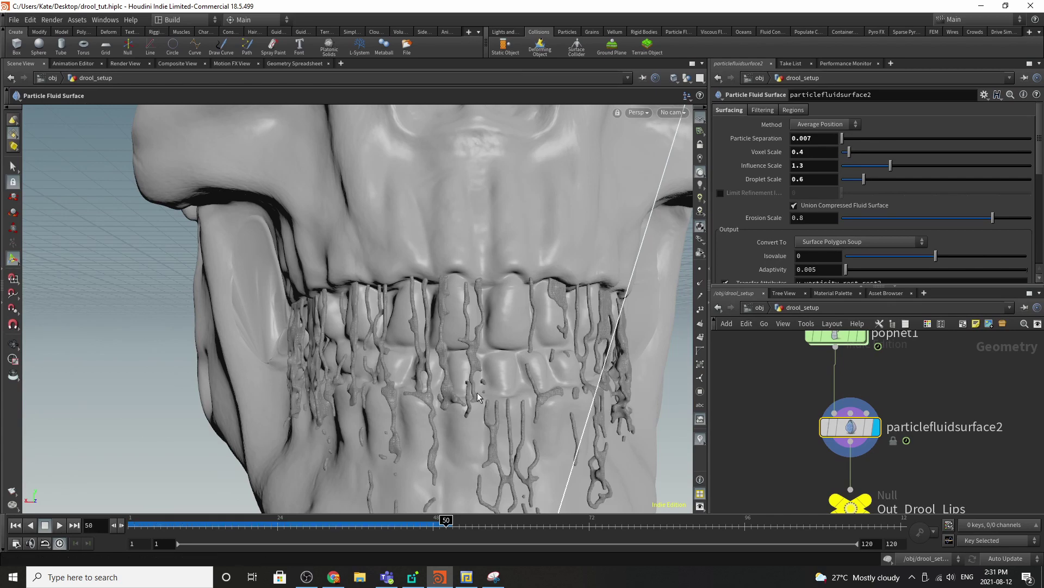
{"action": "left_click_drag", "start_coordinate": [511, 387], "coordinate": [524, 394], "text": "alt"}
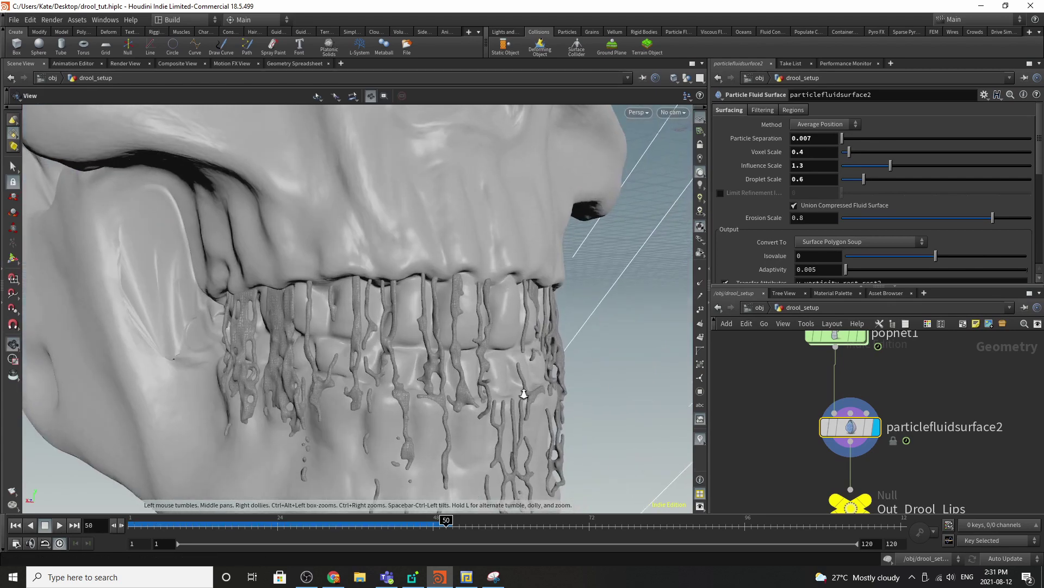
{"action": "right_click_drag", "start_coordinate": [523, 394], "coordinate": [453, 404], "text": "alt"}
{"action": "middle_click_drag", "start_coordinate": [452, 404], "coordinate": [490, 310], "text": "alt"}
{"action": "left_click", "coordinate": [296, 521]}
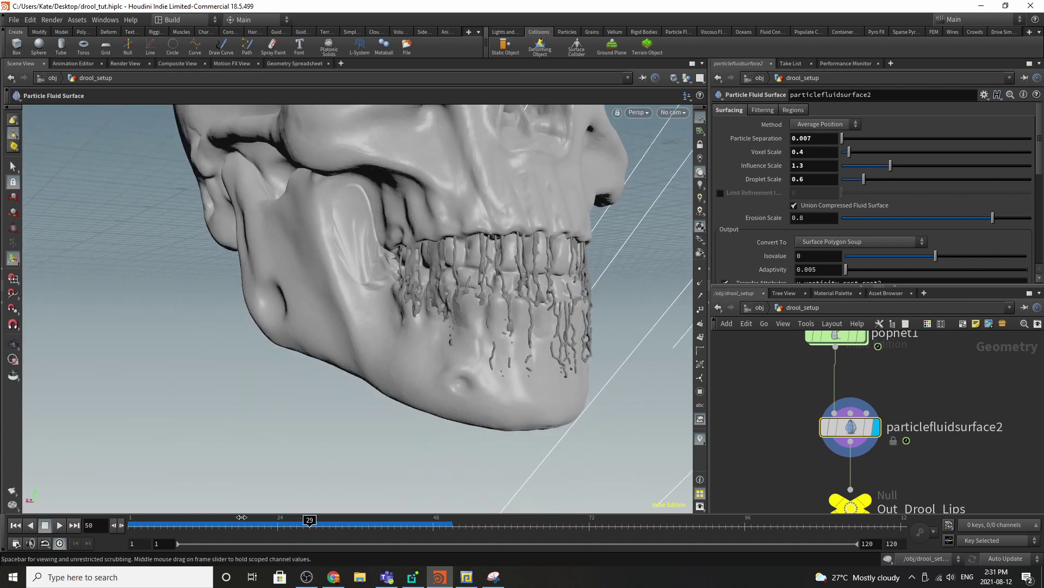
{"action": "left_click_drag", "start_coordinate": [344, 531], "coordinate": [433, 523]}
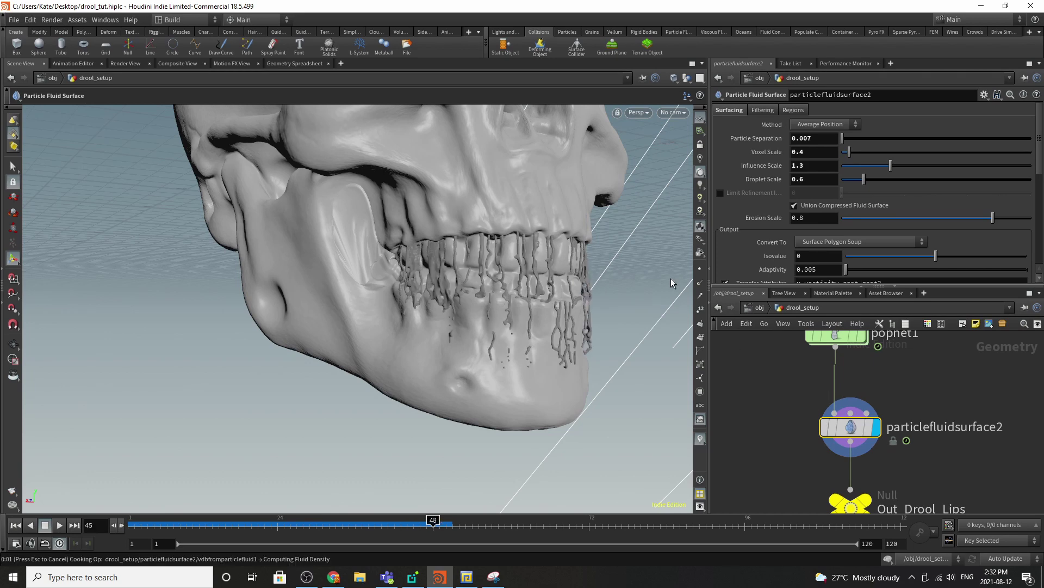
Examine the meshed drool strands on the teeth and jaw up close and from several angles
{"action": "right_click_drag", "start_coordinate": [536, 282], "coordinate": [864, 173], "text": "alt"}
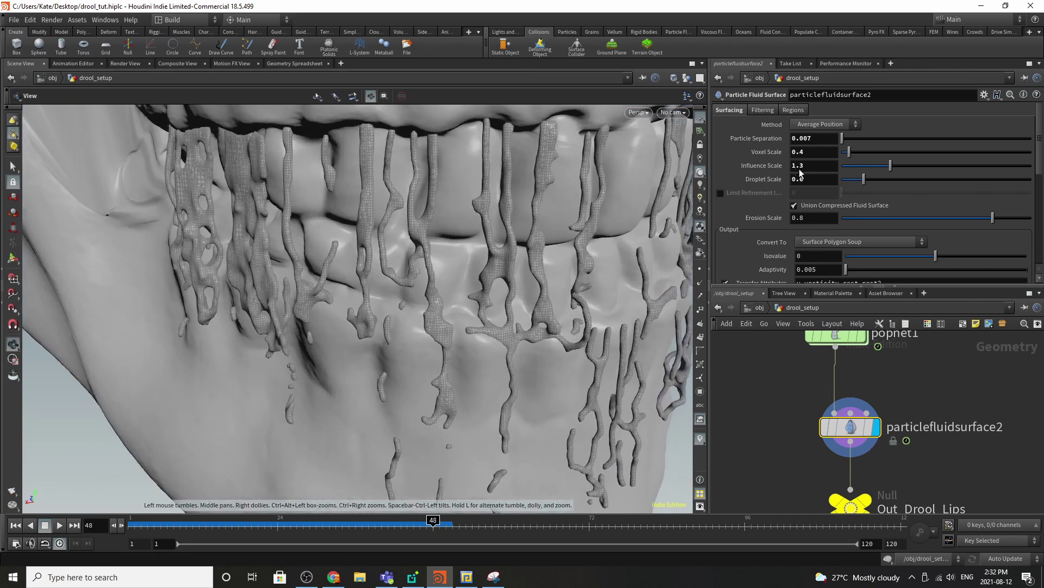
{"action": "left_click_drag", "start_coordinate": [571, 293], "coordinate": [528, 340], "text": "alt"}
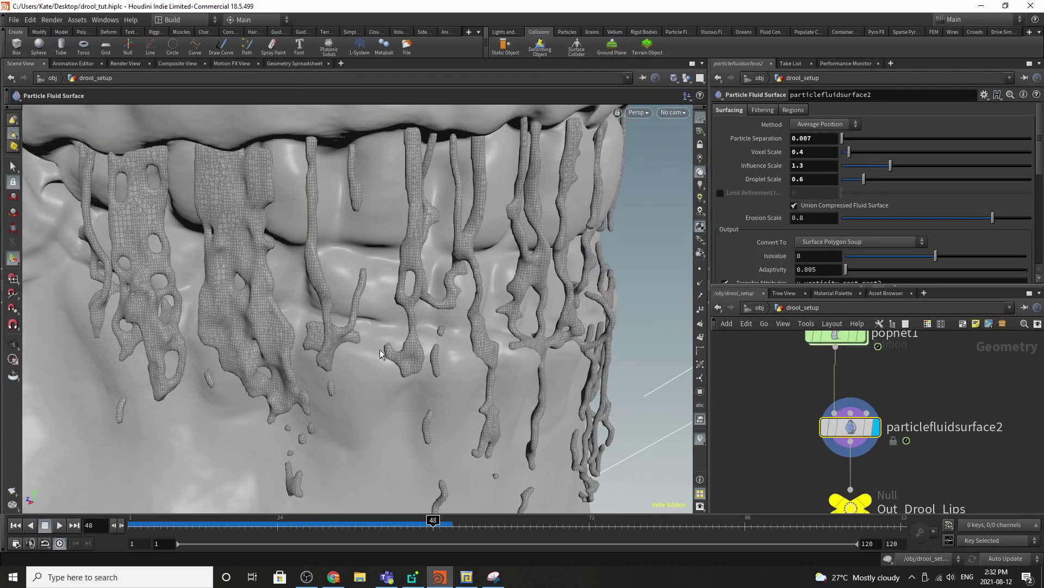
{"action": "left_click_drag", "start_coordinate": [408, 363], "coordinate": [546, 188], "text": "alt"}
{"action": "right_click_drag", "start_coordinate": [529, 334], "coordinate": [454, 345], "text": "alt"}
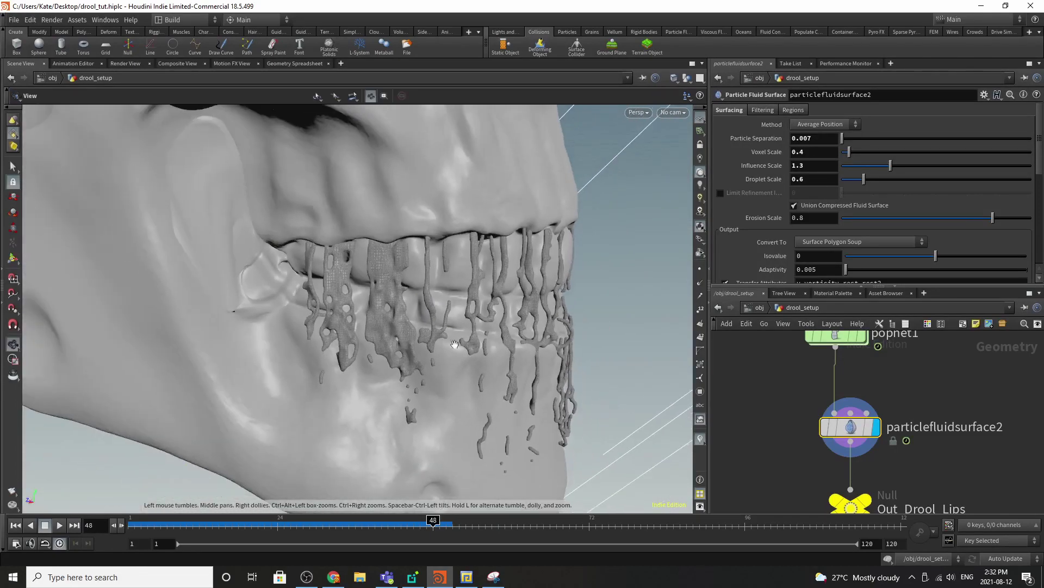
{"action": "left_click_drag", "start_coordinate": [454, 345], "coordinate": [420, 359], "text": "alt"}
Make the Out_Drool_Lips null below particlefluidsurface2 the displayed node
{"action": "scroll", "coordinate": [837, 372], "scroll_direction": "down", "scroll_amount": 3}
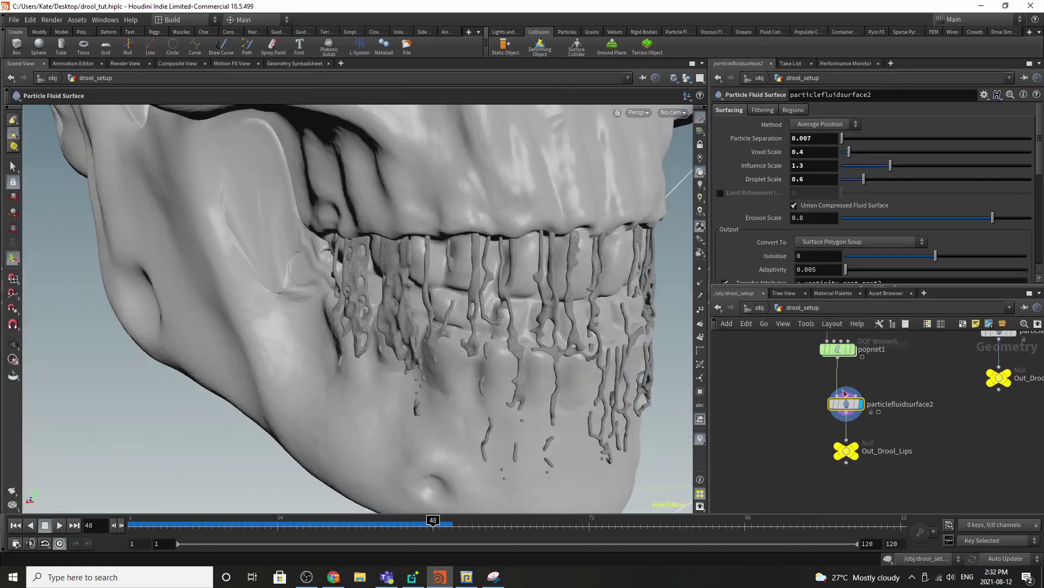
{"action": "scroll", "coordinate": [832, 427], "scroll_direction": "up", "scroll_amount": 1}
{"action": "left_click", "coordinate": [861, 454]}
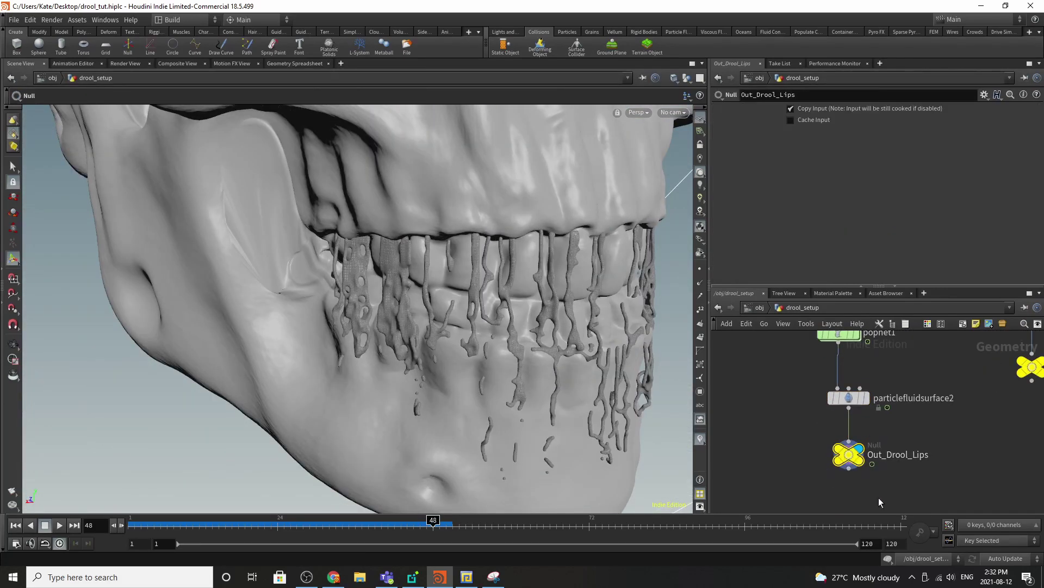
Go up to the object level, show Drool_Drips and Drool_Lips with the skull, and examine the combined result
{"action": "left_click", "coordinate": [760, 308]}
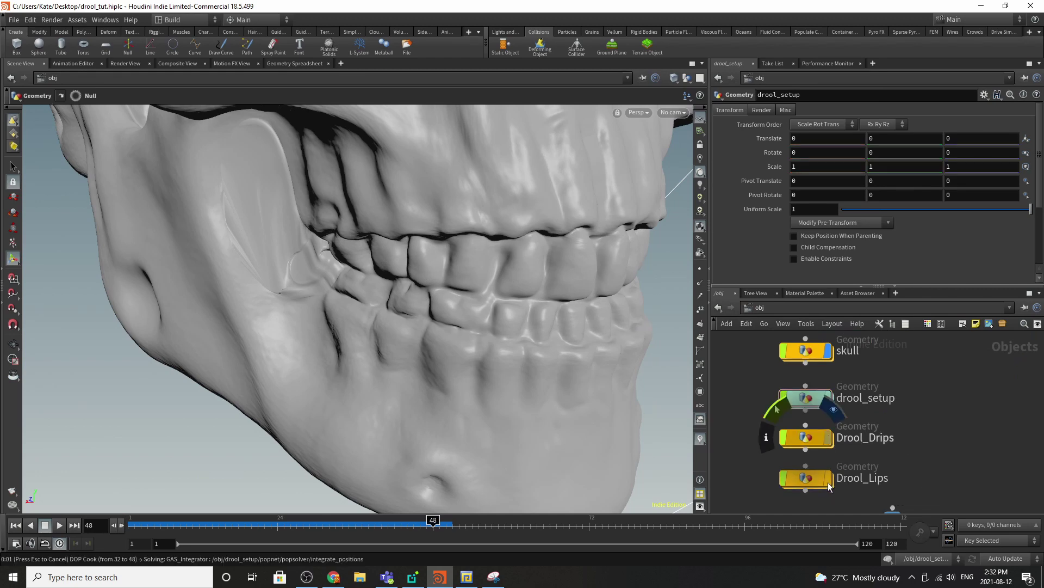
{"action": "left_click_drag", "start_coordinate": [468, 375], "coordinate": [392, 368], "text": "alt"}
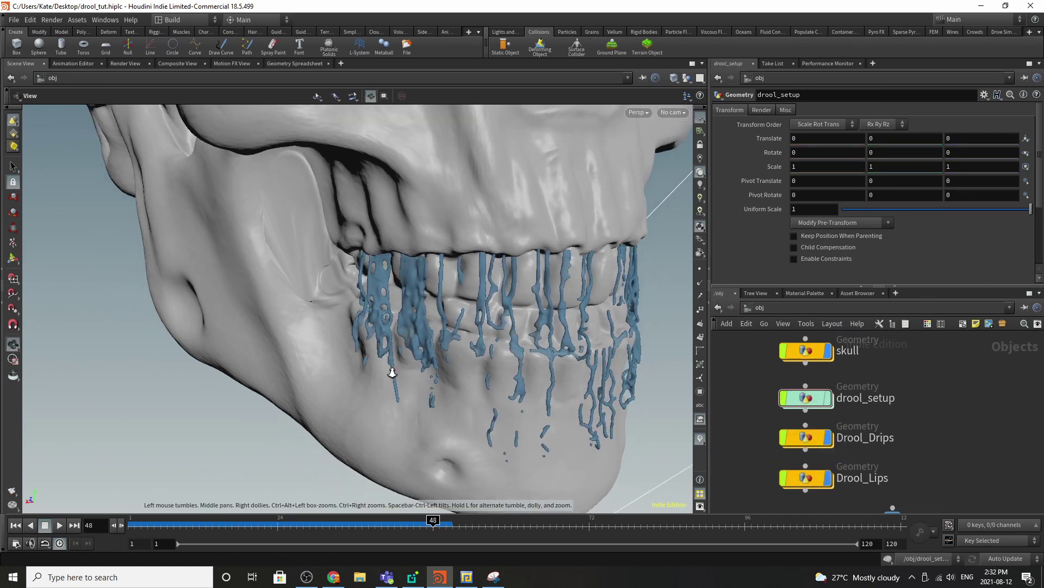
{"action": "right_click_drag", "start_coordinate": [392, 368], "coordinate": [305, 387], "text": "alt"}
{"action": "left_click_drag", "start_coordinate": [513, 361], "coordinate": [566, 343], "text": "alt"}
{"action": "right_click_drag", "start_coordinate": [566, 343], "coordinate": [411, 355], "text": "alt"}
{"action": "middle_click_drag", "start_coordinate": [410, 355], "coordinate": [366, 382], "text": "alt"}
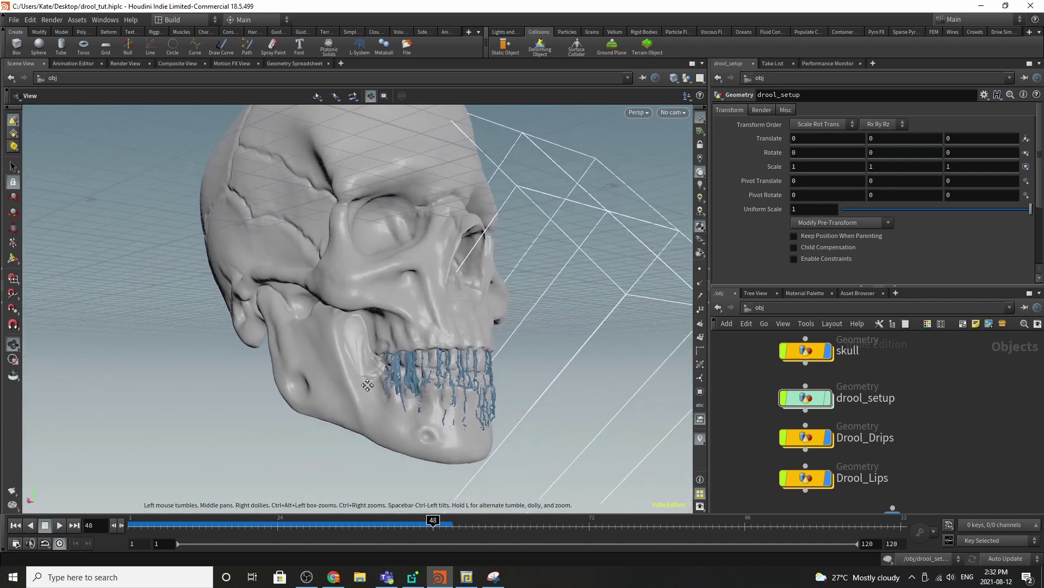
{"action": "right_click_drag", "start_coordinate": [366, 383], "coordinate": [455, 353], "text": "alt"}
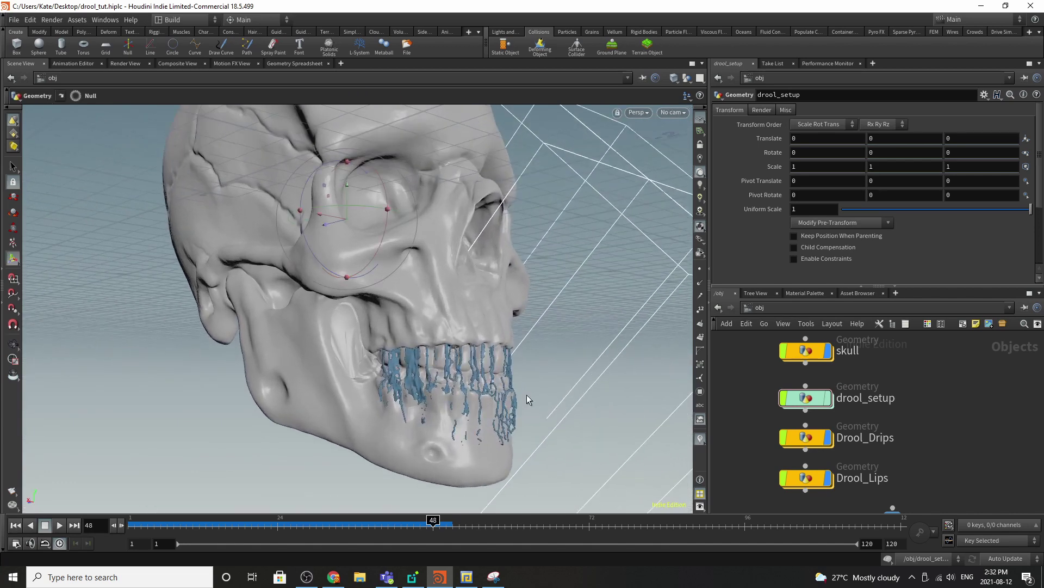